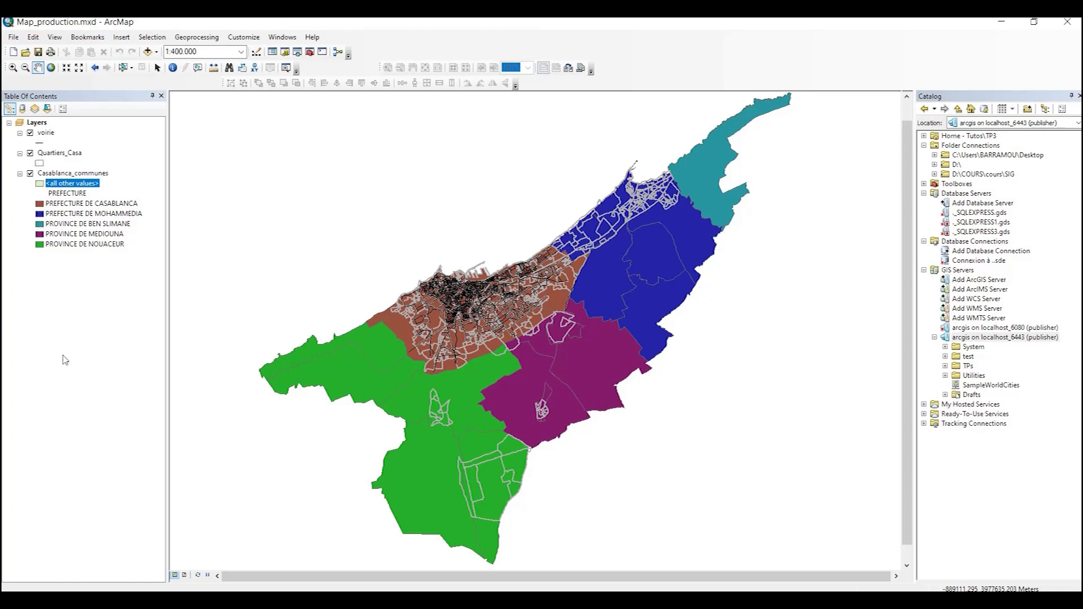
- Hide the Quartiers_Casa layer and show it again to compare the map with and without the district outlines
{"action": "left_click", "coordinate": [30, 154]}
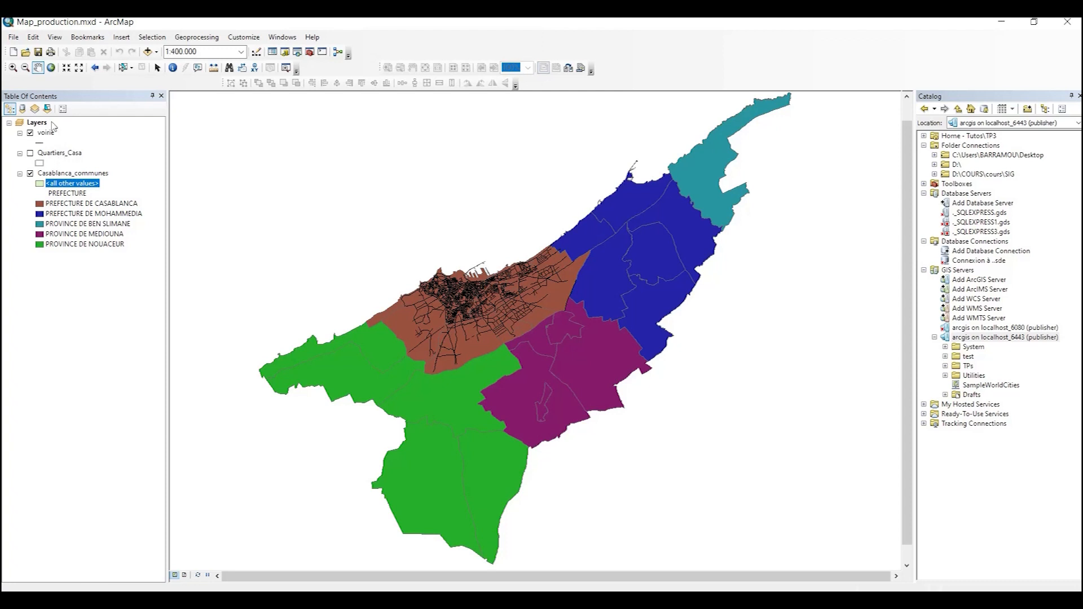
{"action": "left_click", "coordinate": [31, 153]}
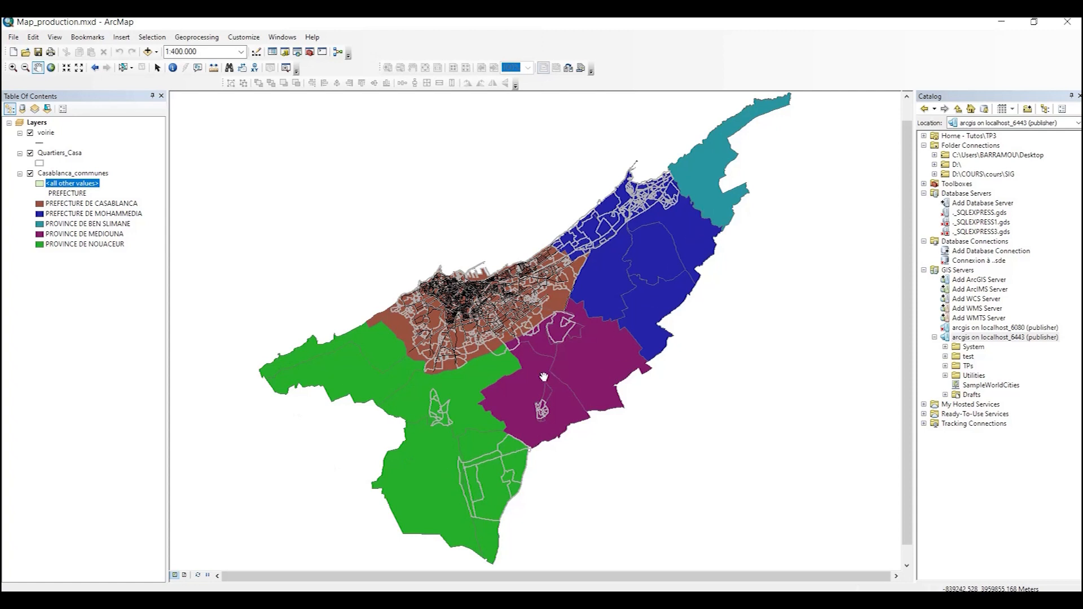
- Restrict the Casablanca_communes layer with the definition query "PREFECTURE" = 'PREFECTURE DE CASABLANCA'
{"action": "double_click", "coordinate": [62, 174]}
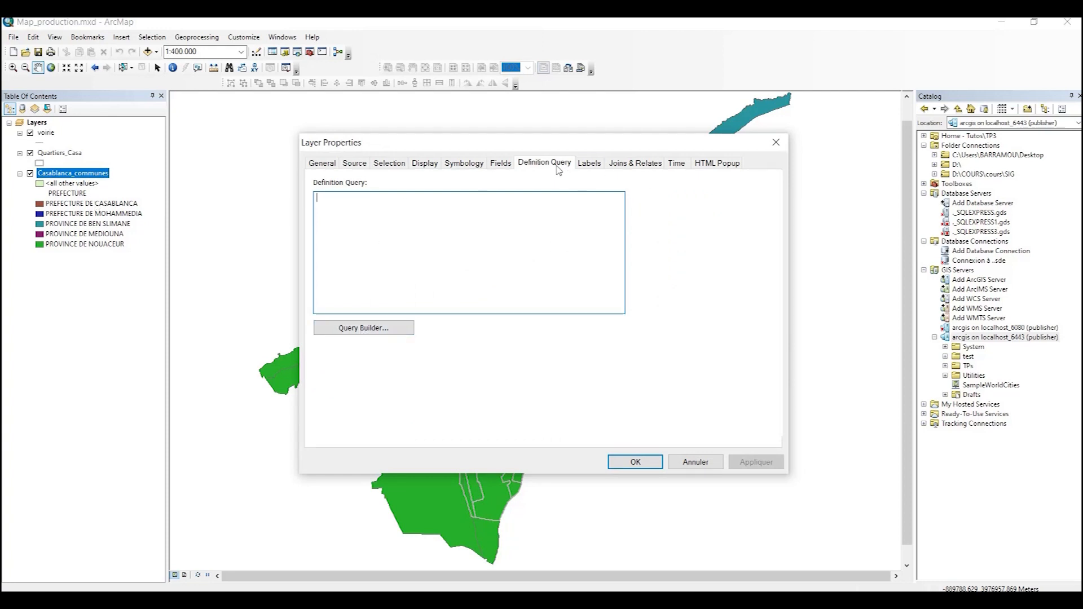
{"action": "left_click", "coordinate": [375, 327]}
{"action": "double_click", "coordinate": [460, 223]}
{"action": "left_click", "coordinate": [422, 246]}
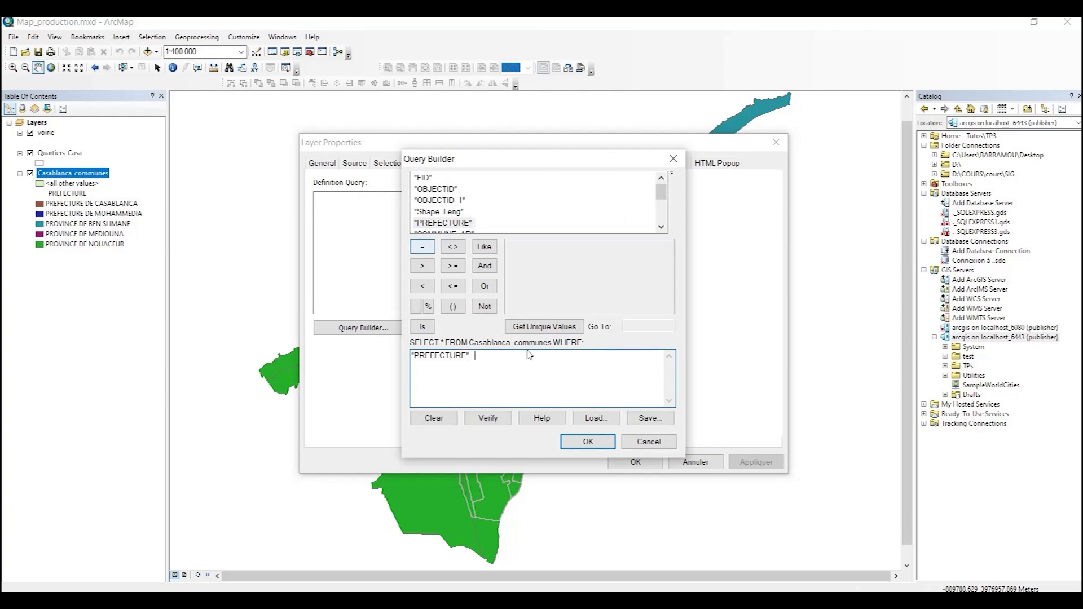
{"action": "left_click", "coordinate": [546, 327]}
{"action": "double_click", "coordinate": [591, 251]}
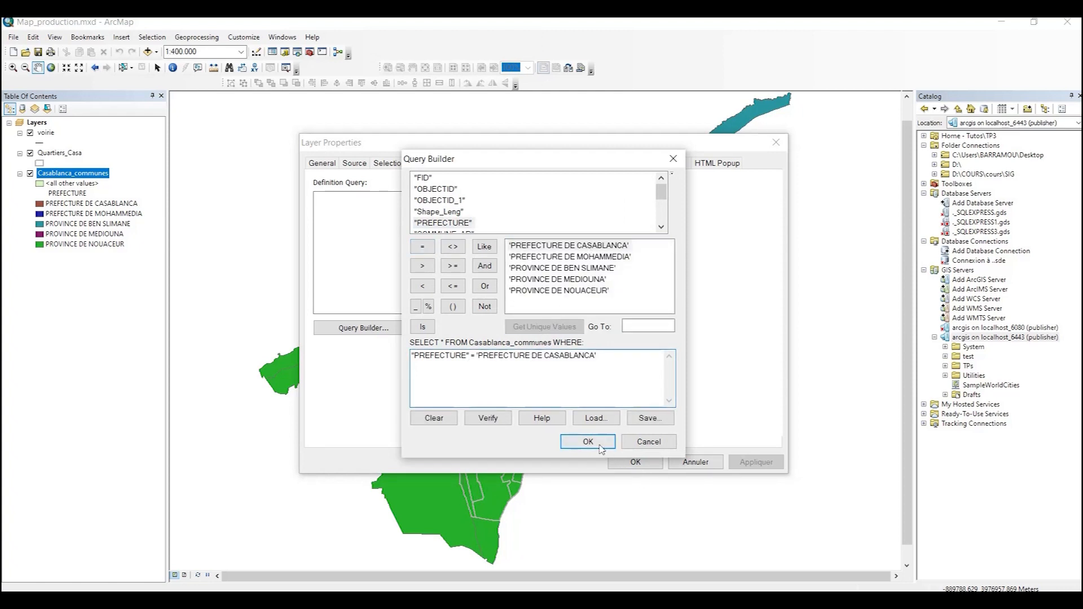
{"action": "left_click", "coordinate": [588, 442]}
{"action": "left_click", "coordinate": [635, 461]}
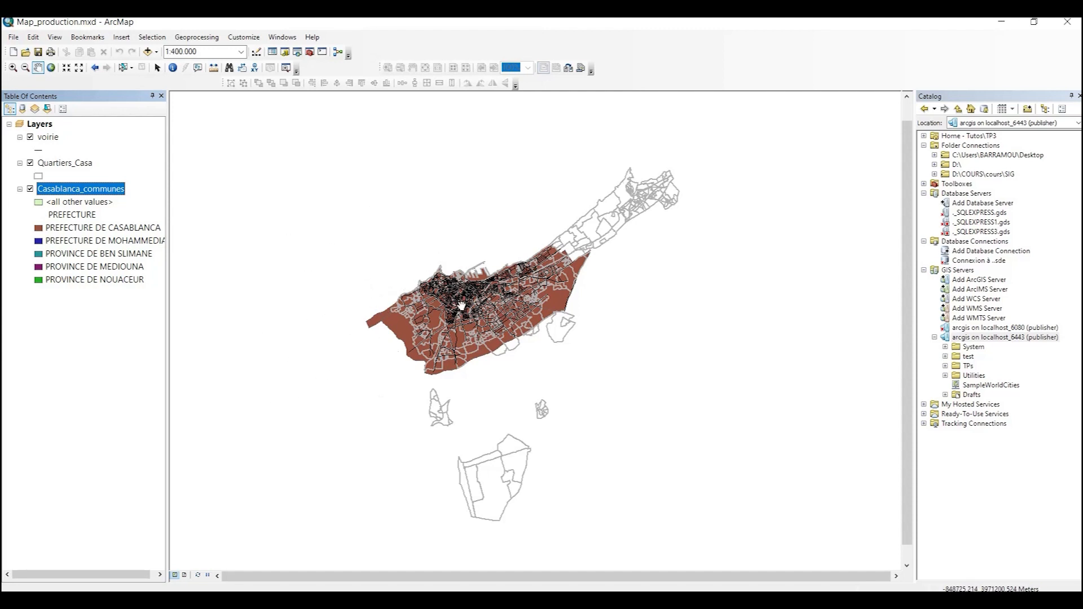
- Restrict the Quartiers_Casa layer with the definition query "Prefecture" = 'Prefecture de Casablanca'
{"action": "double_click", "coordinate": [60, 163]}
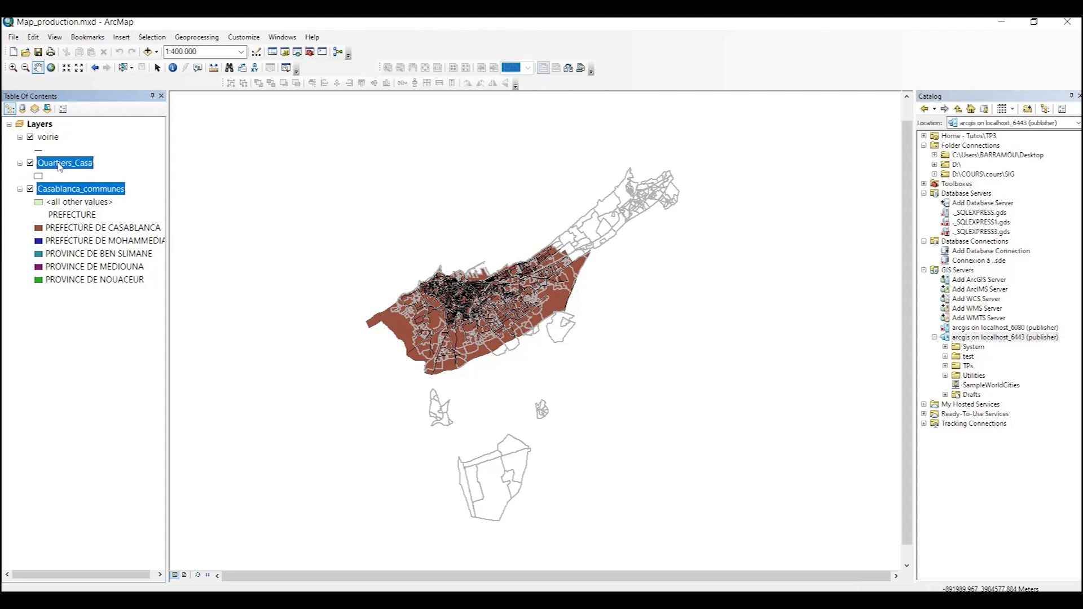
{"action": "left_click", "coordinate": [378, 326]}
{"action": "scroll", "coordinate": [452, 226], "scroll_direction": "down", "scroll_amount": 5}
{"action": "double_click", "coordinate": [445, 223]}
{"action": "left_click", "coordinate": [422, 246]}
{"action": "left_click", "coordinate": [545, 327]}
{"action": "double_click", "coordinate": [565, 257]}
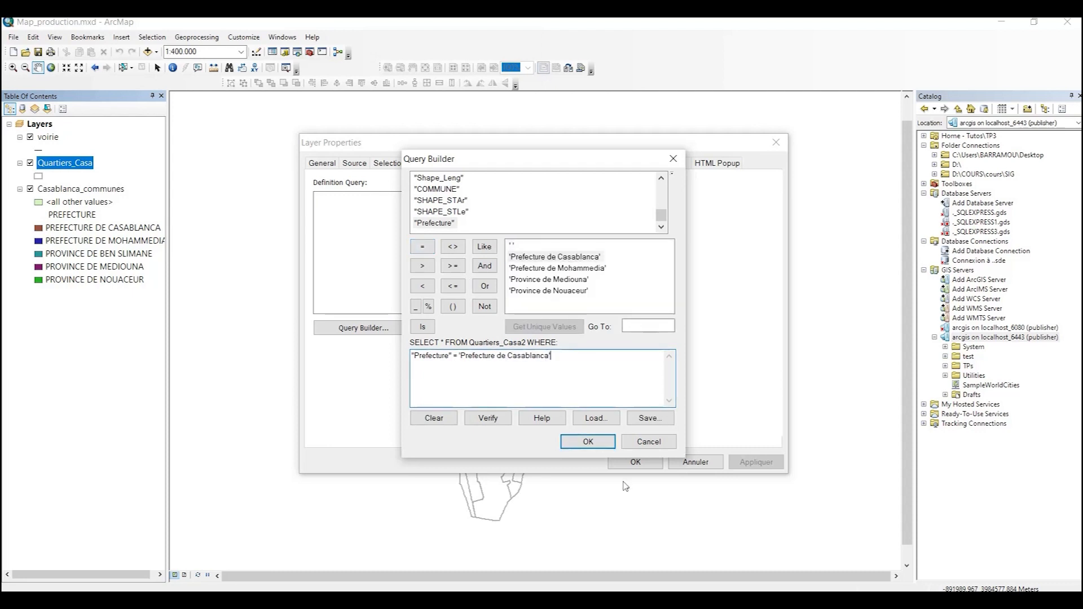
{"action": "left_click", "coordinate": [588, 442]}
{"action": "left_click", "coordinate": [635, 461]}
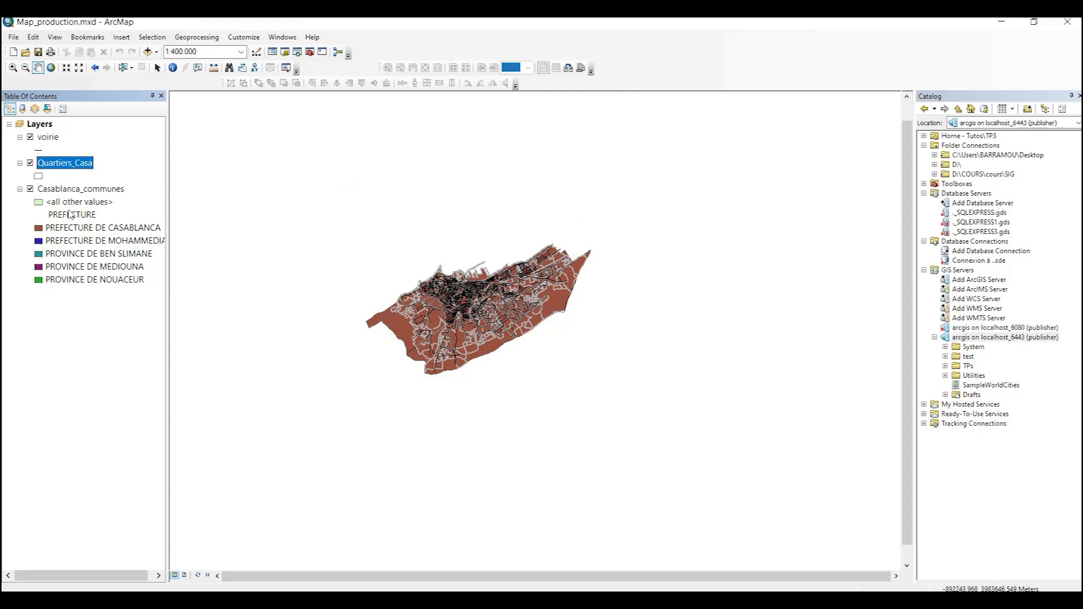
- Zoom to the Quartiers_Casa layer and adjust the view to show the whole prefecture at 1:200.000
{"action": "right_click", "coordinate": [80, 164]}
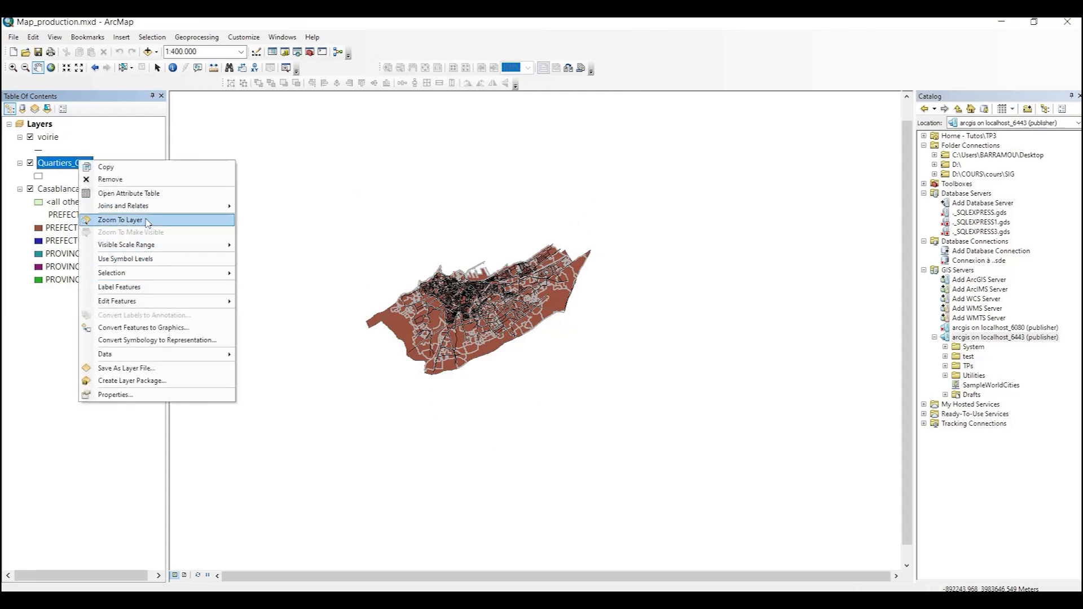
{"action": "left_click", "coordinate": [141, 220]}
{"action": "left_click_drag", "start_coordinate": [447, 324], "coordinate": [552, 283]}
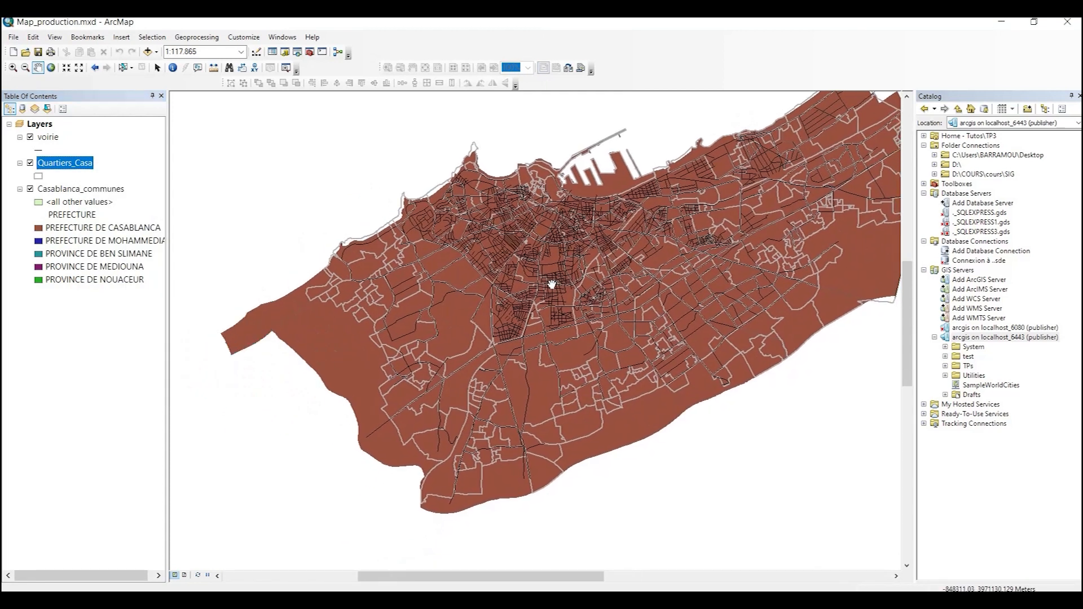
{"action": "scroll", "coordinate": [552, 283], "scroll_direction": "up", "scroll_amount": 1}
{"action": "scroll", "coordinate": [593, 293], "scroll_direction": "up", "scroll_amount": 8}
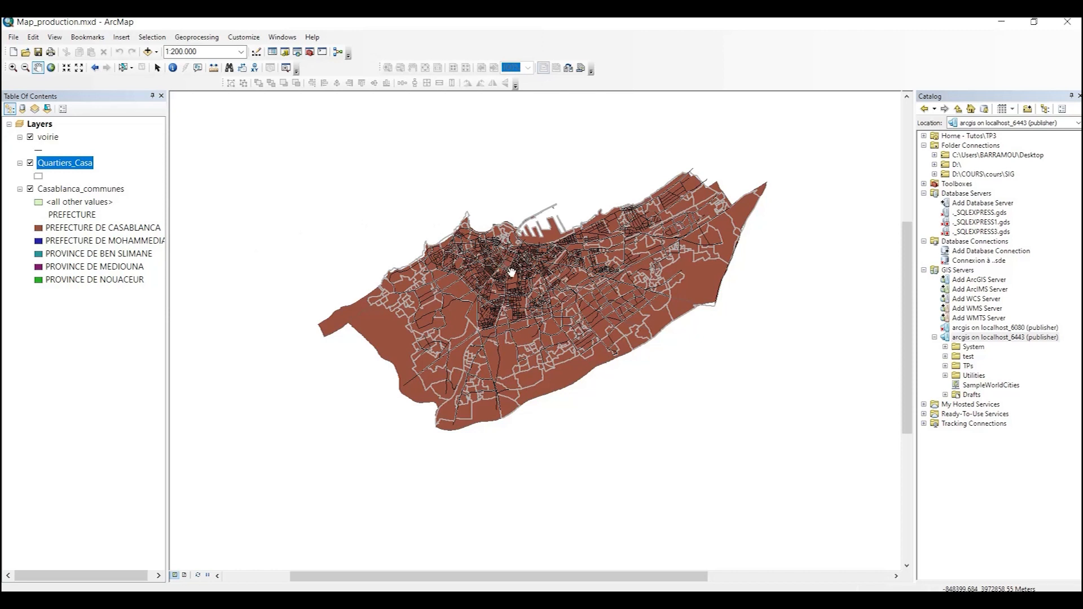
- Replace the ESRI style reference with ESRI_Optimized in the Style Manager
{"action": "left_click", "coordinate": [243, 37]}
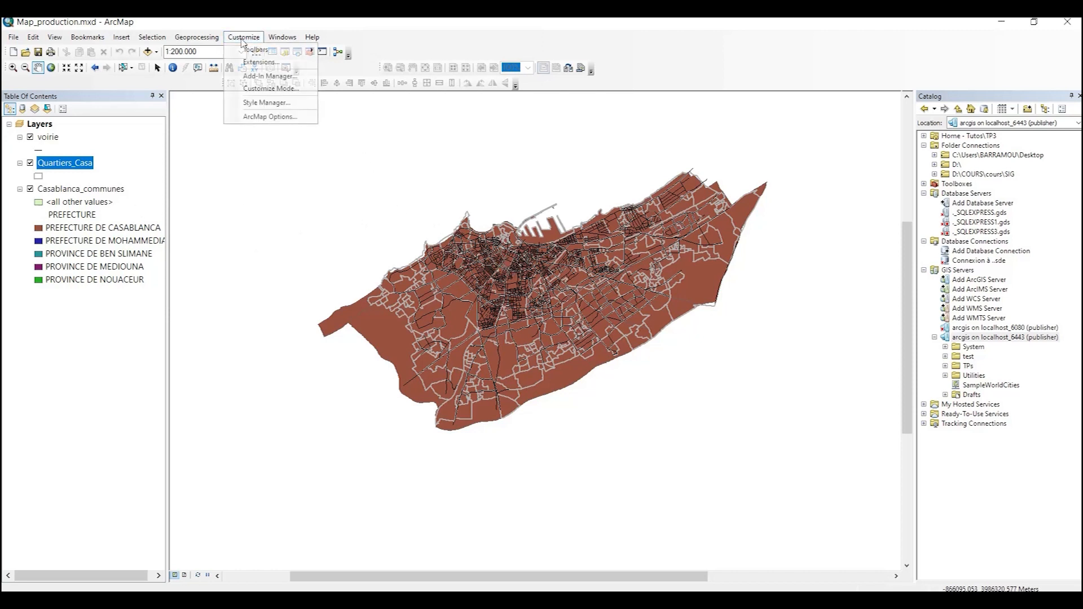
{"action": "left_click", "coordinate": [255, 103]}
{"action": "left_click", "coordinate": [712, 205]}
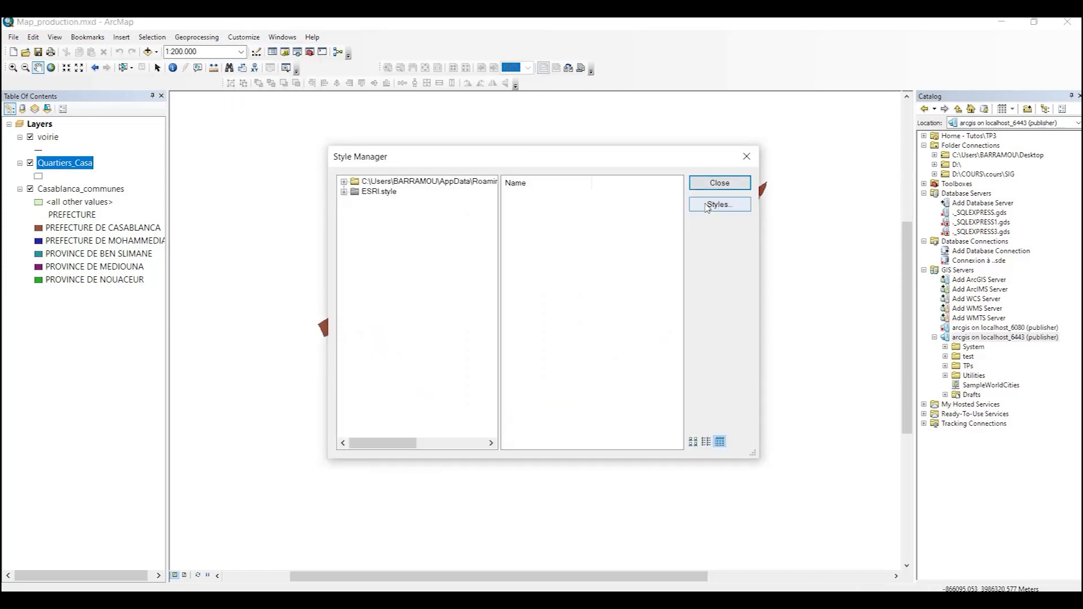
{"action": "left_click_drag", "start_coordinate": [641, 212], "coordinate": [657, 290]}
{"action": "left_click", "coordinate": [446, 260]}
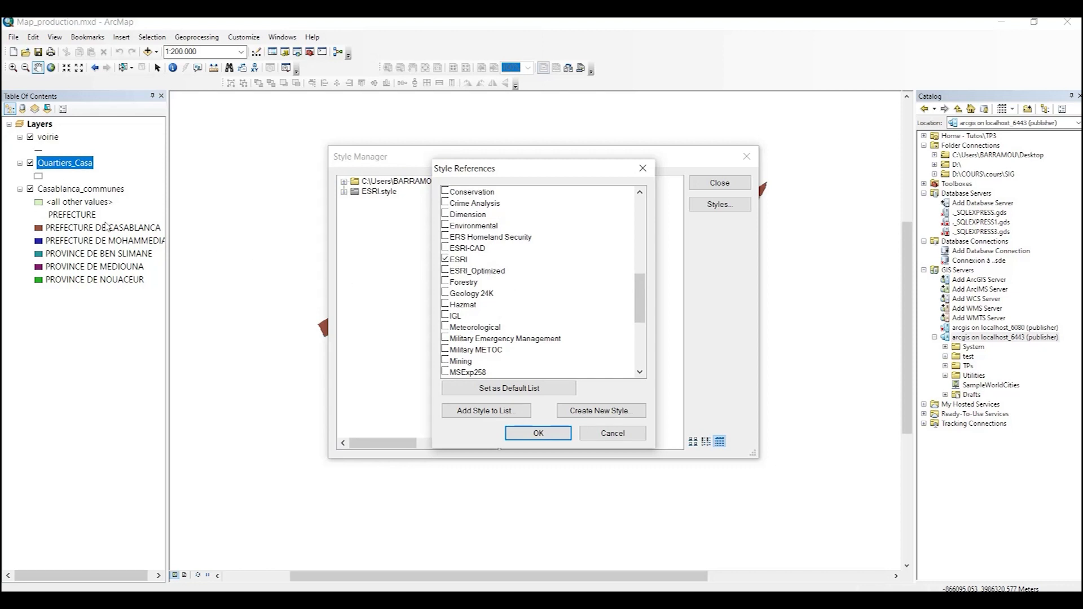
{"action": "left_click", "coordinate": [445, 271]}
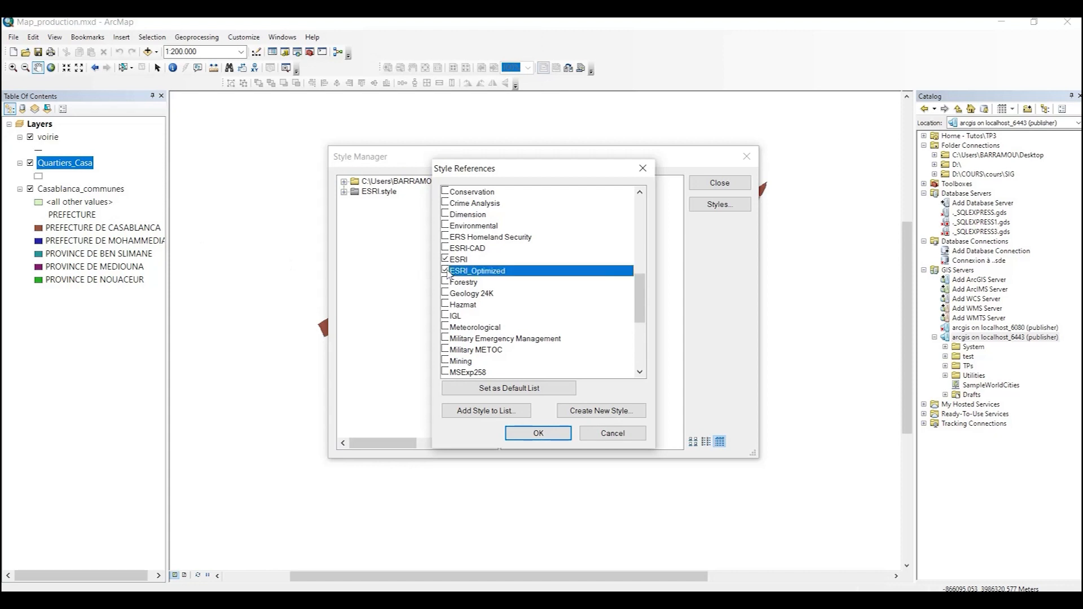
{"action": "left_click", "coordinate": [447, 259]}
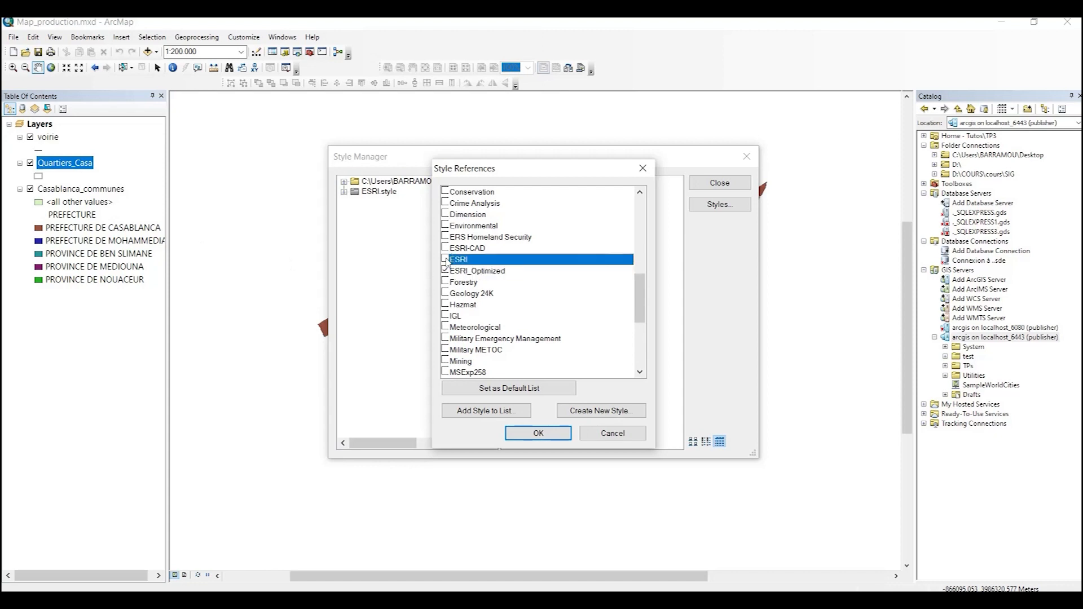
{"action": "left_click", "coordinate": [479, 273]}
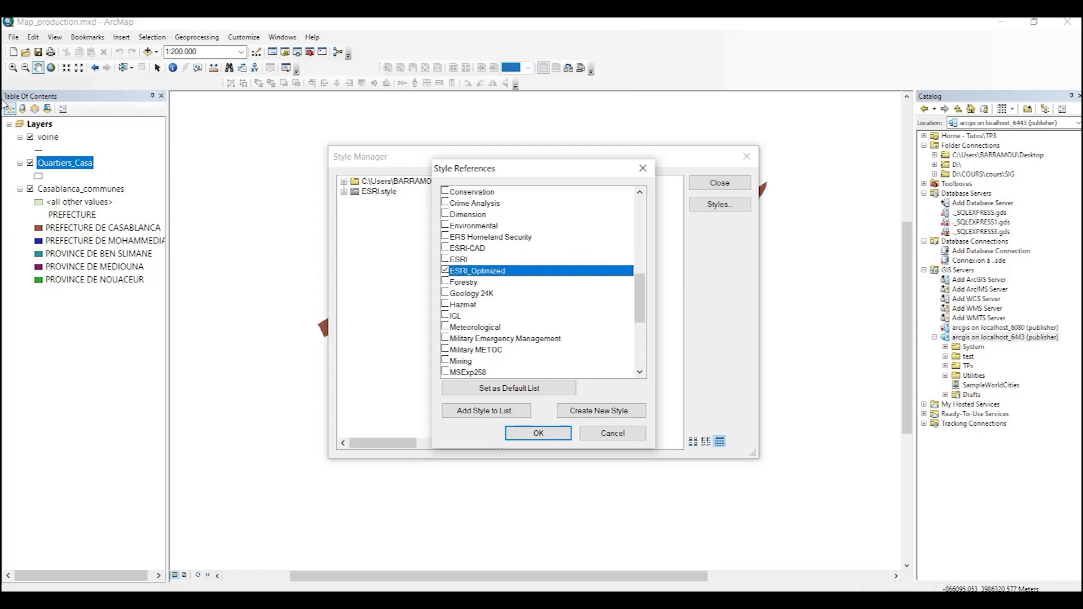
{"action": "left_click", "coordinate": [537, 435]}
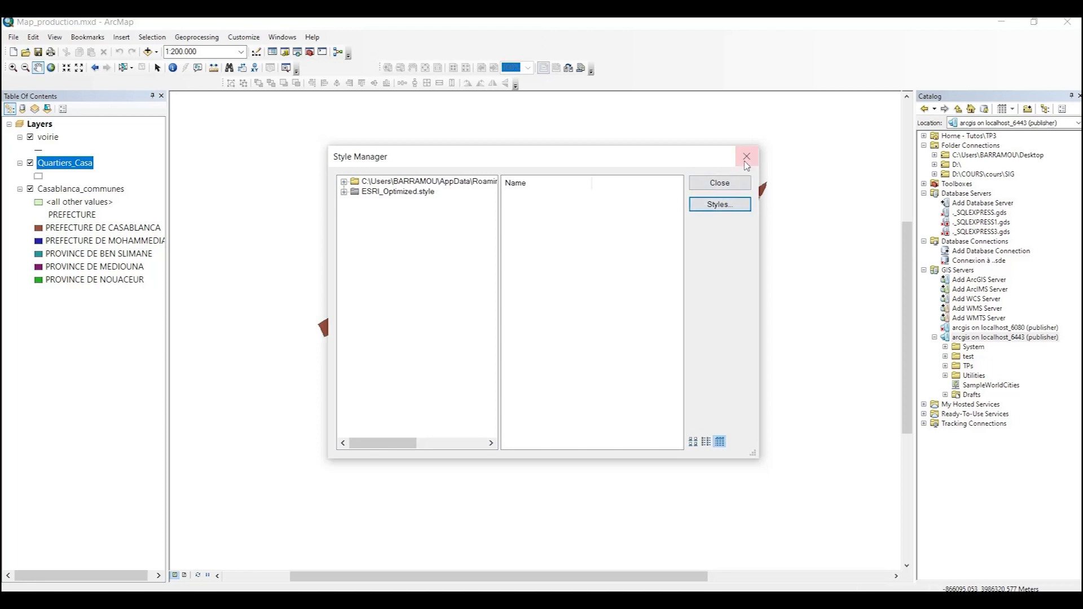
{"action": "left_click", "coordinate": [733, 185]}
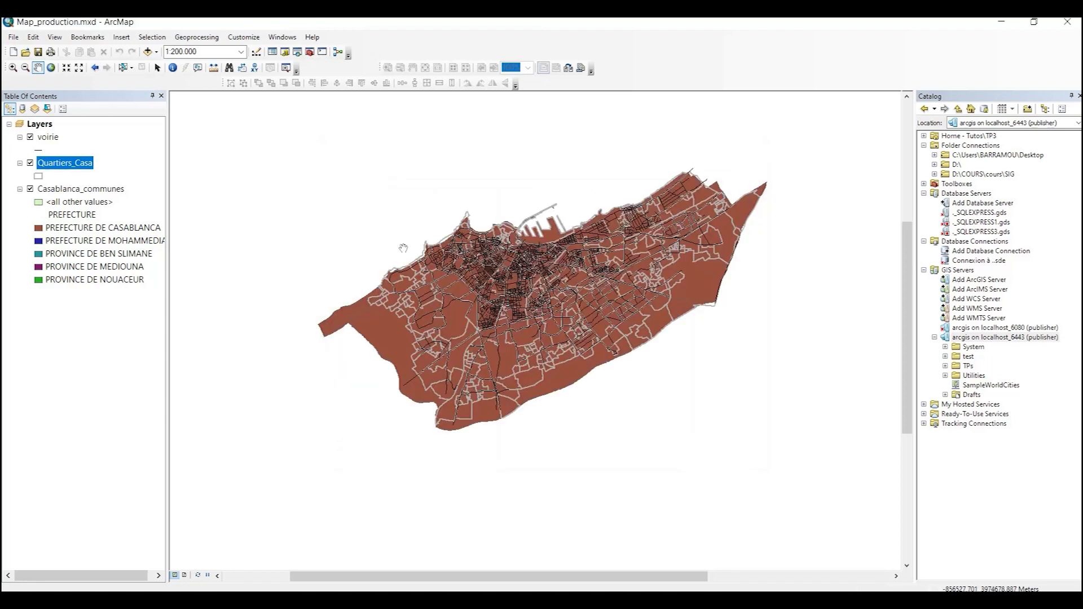
- Symbolize Casablanca_communes by unique values of COMMUNE/ARRONDISSEMENT with all values added, and collapse its legend
{"action": "double_click", "coordinate": [79, 189]}
{"action": "left_click", "coordinate": [463, 162]}
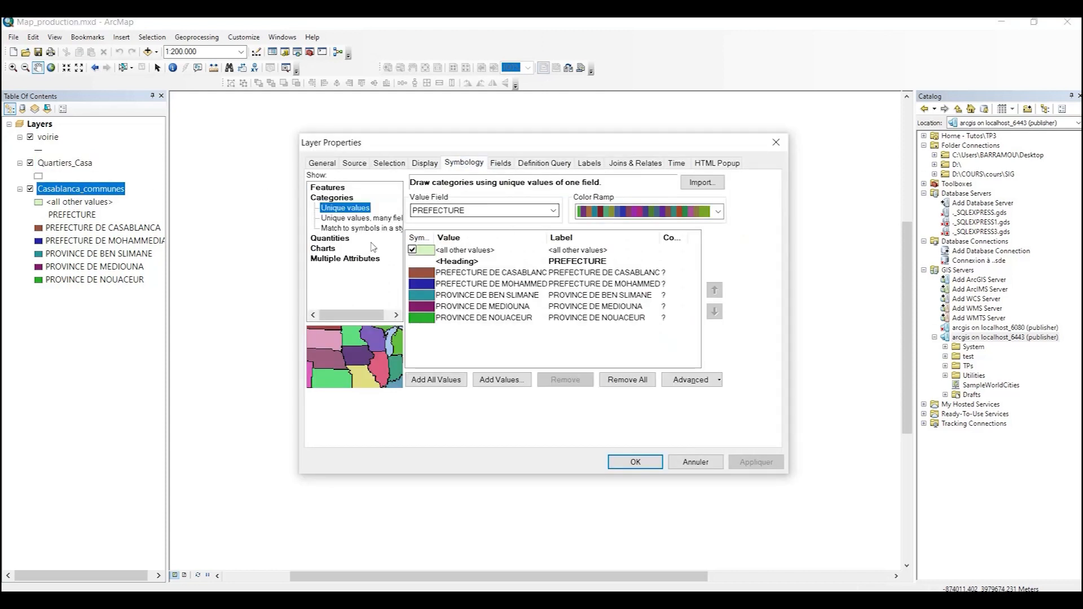
{"action": "left_click", "coordinate": [464, 210]}
{"action": "left_click", "coordinate": [468, 259]}
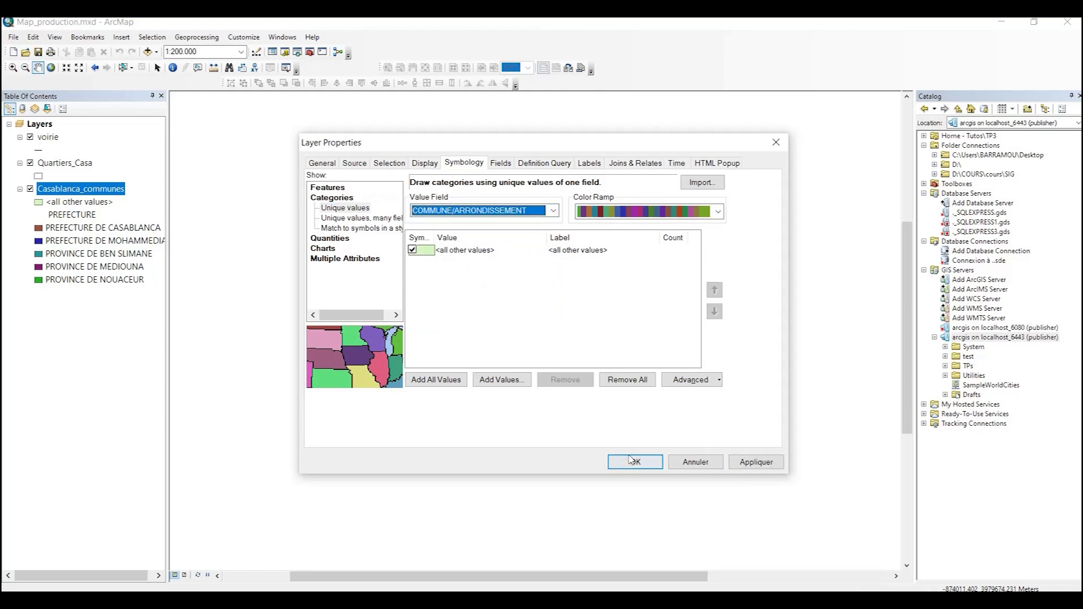
{"action": "left_click", "coordinate": [448, 378]}
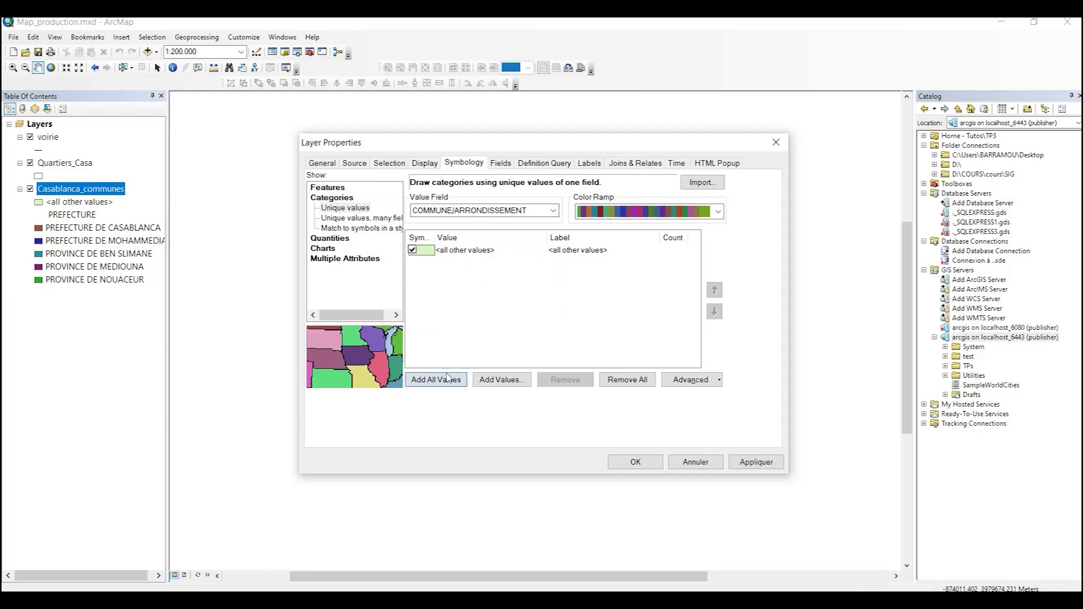
{"action": "left_click", "coordinate": [644, 465]}
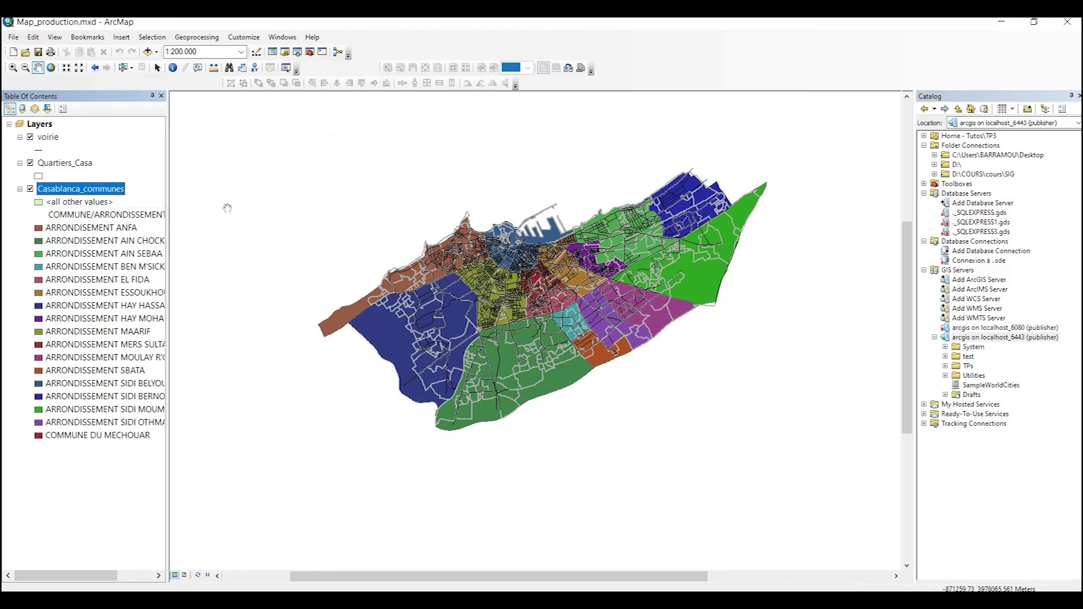
{"action": "left_click", "coordinate": [20, 190]}
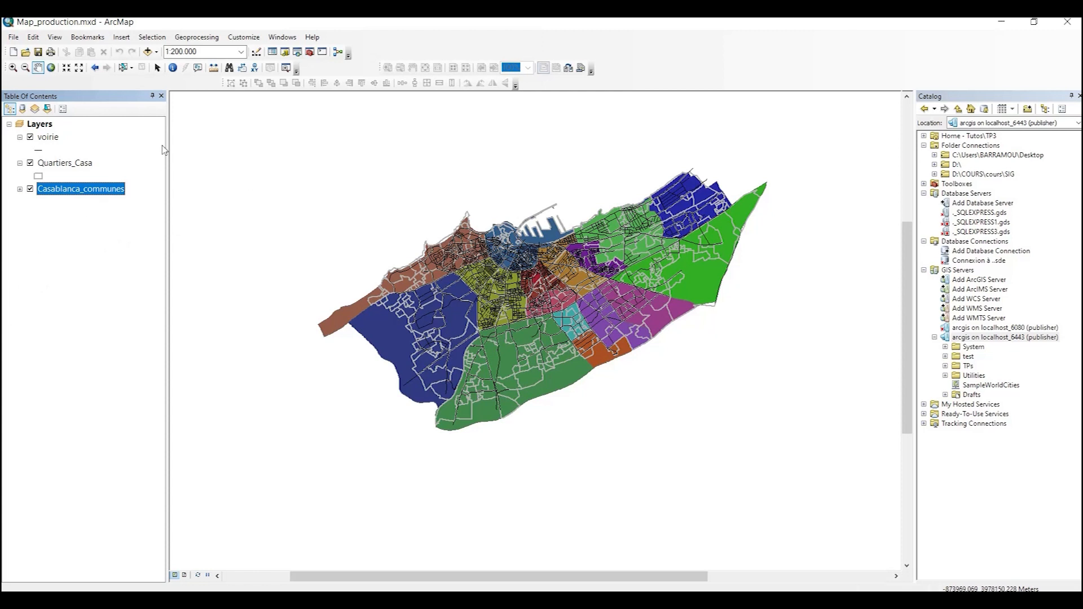
- Add the Imagerie basemap beneath the map layers
{"action": "left_click", "coordinate": [157, 51]}
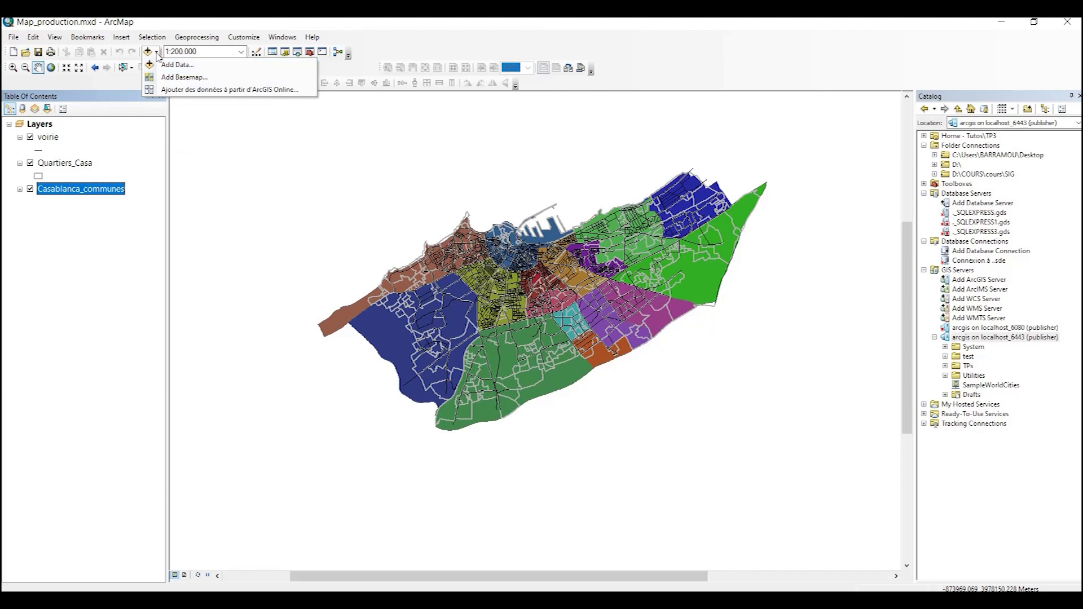
{"action": "left_click", "coordinate": [176, 78]}
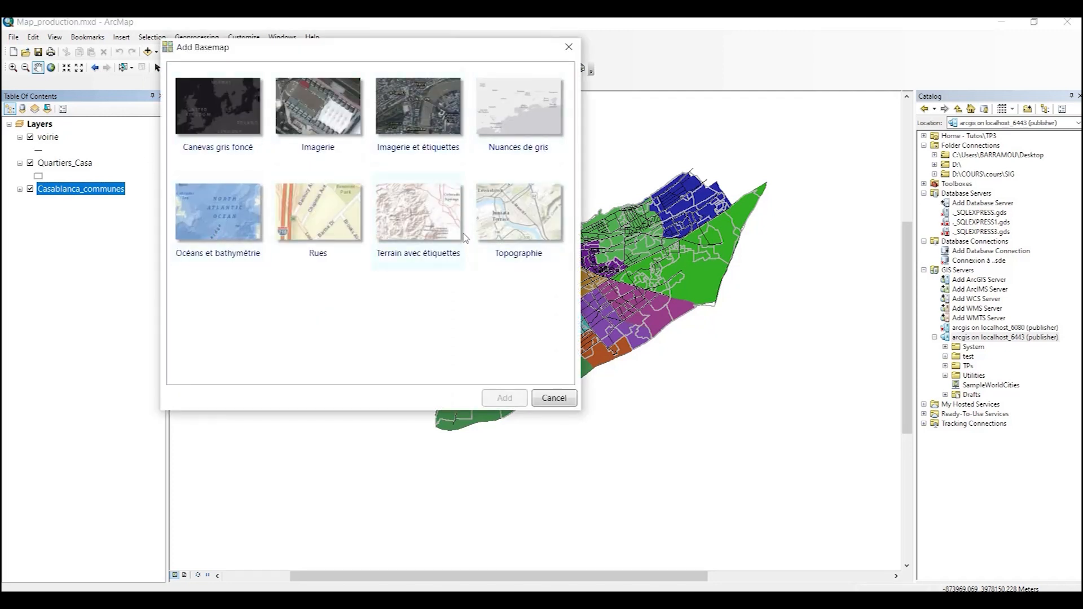
{"action": "left_click_drag", "start_coordinate": [257, 67], "coordinate": [294, 102]}
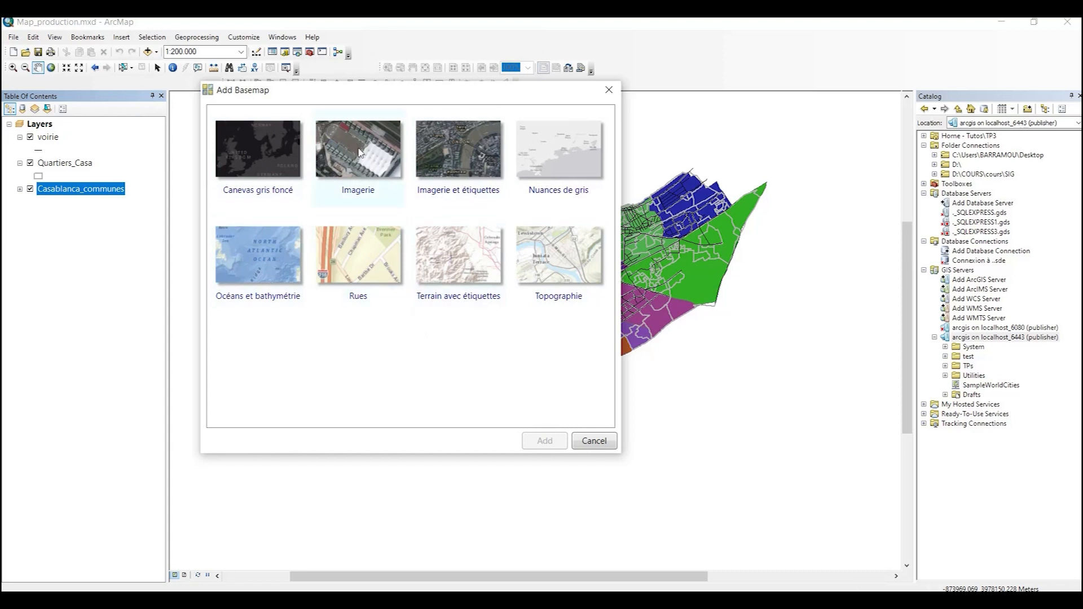
{"action": "left_click", "coordinate": [402, 188]}
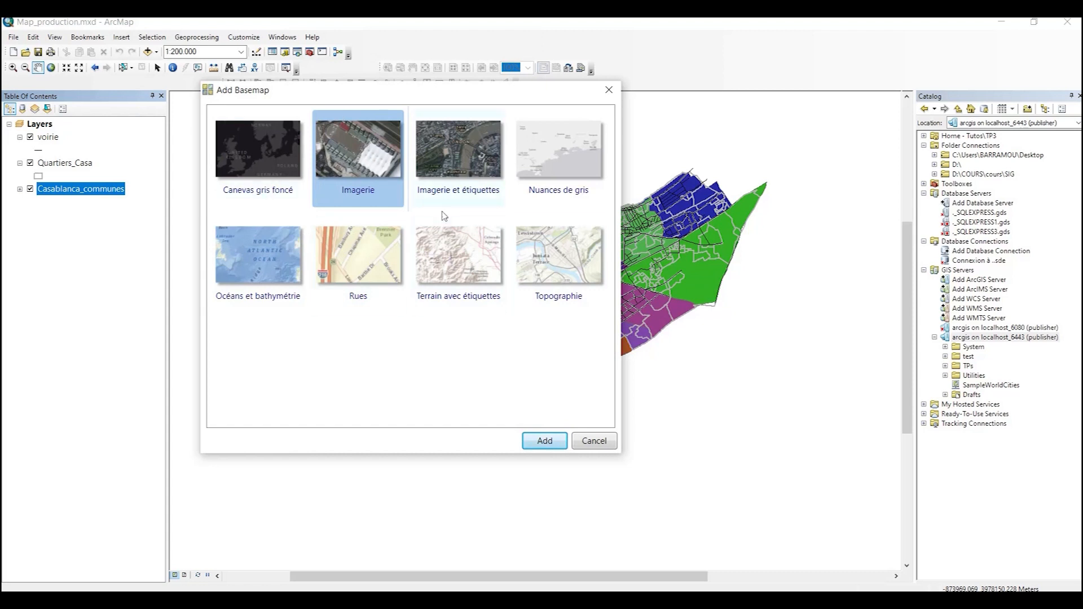
{"action": "left_click", "coordinate": [928, 600]}
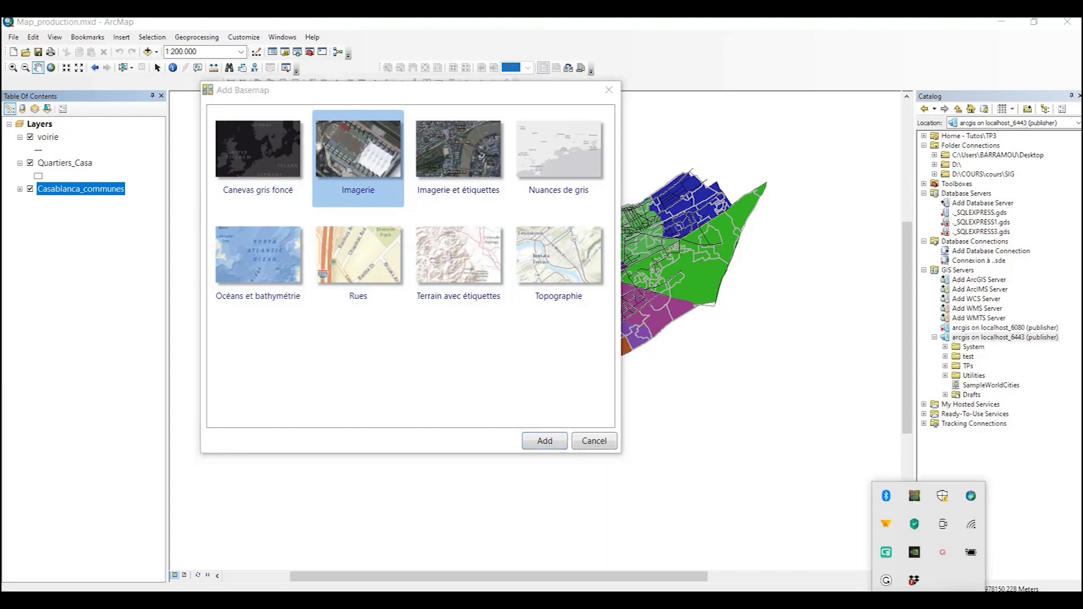
{"action": "mouse_move", "coordinate": [970, 502]}
{"action": "left_click", "coordinate": [337, 106]}
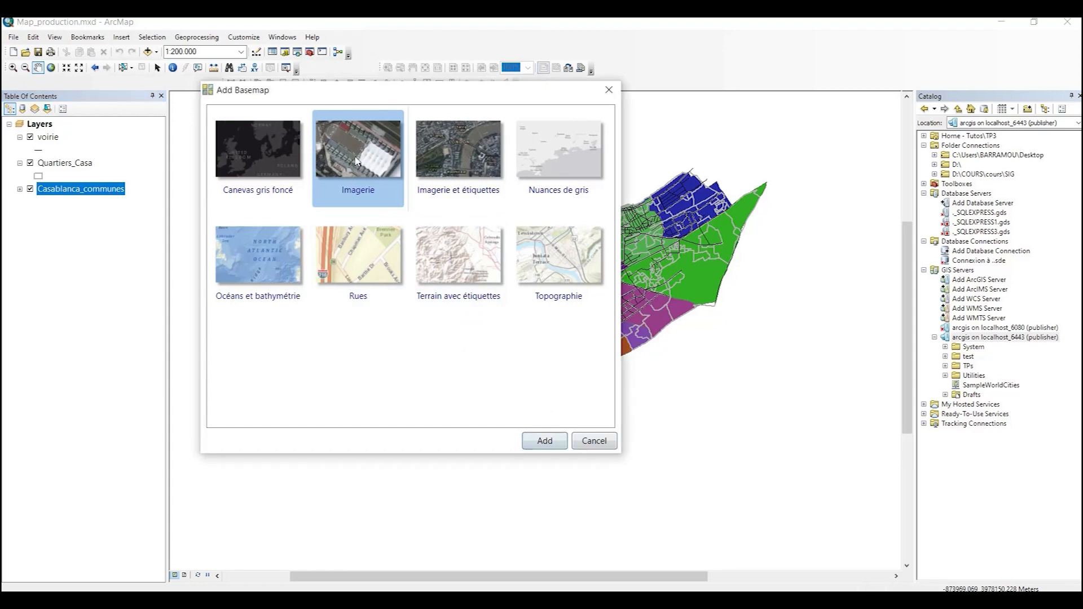
{"action": "left_click", "coordinate": [536, 445]}
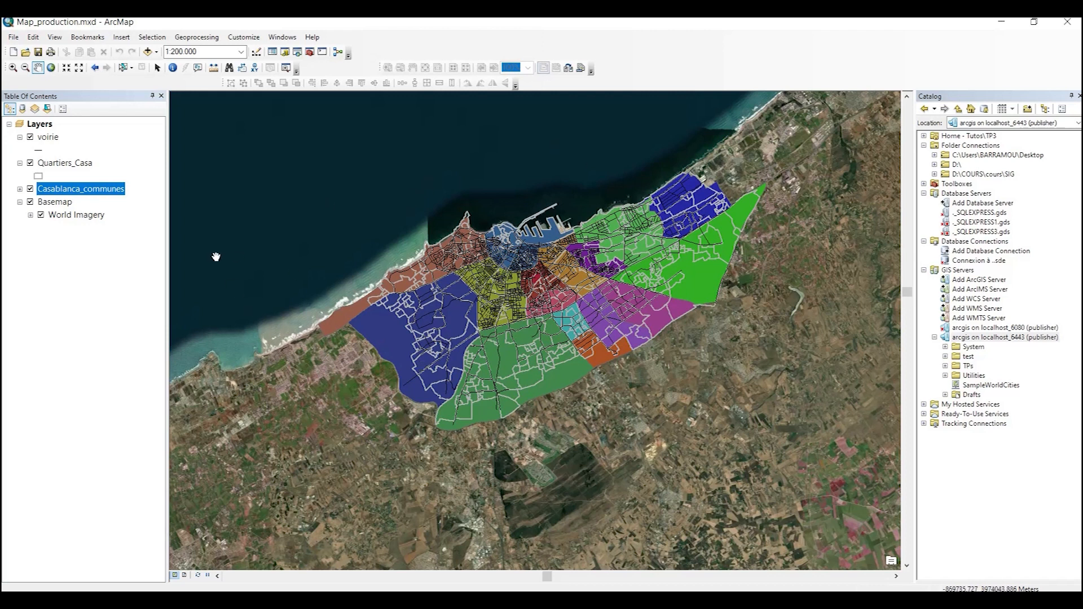
- Apply a multicolour pastel color ramp to the Casablanca_communes categories
{"action": "double_click", "coordinate": [54, 191]}
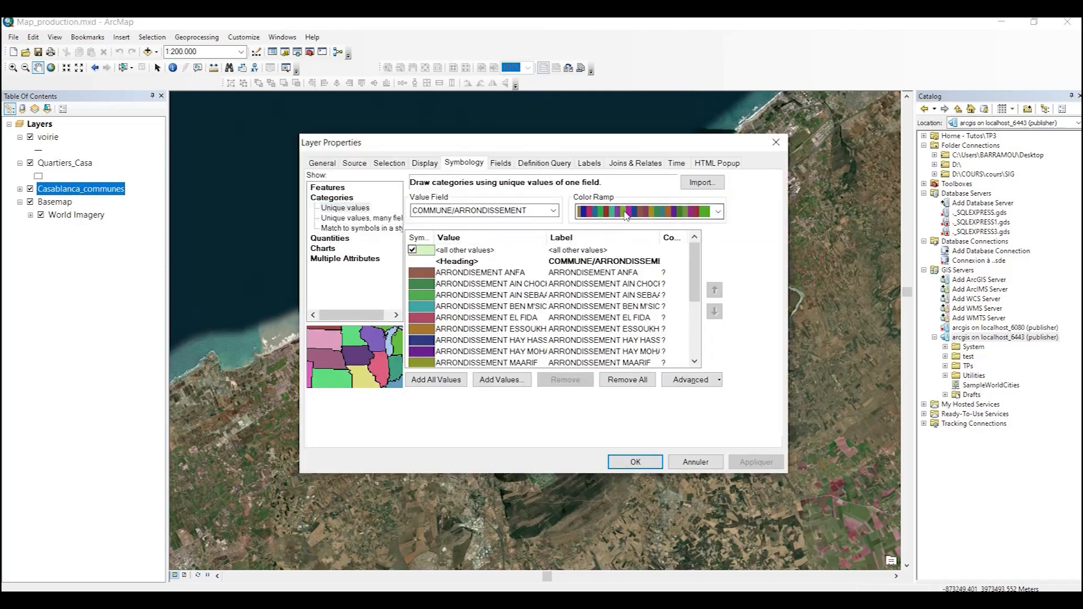
{"action": "left_click", "coordinate": [686, 212]}
{"action": "left_click", "coordinate": [649, 395]}
{"action": "left_click", "coordinate": [620, 467]}
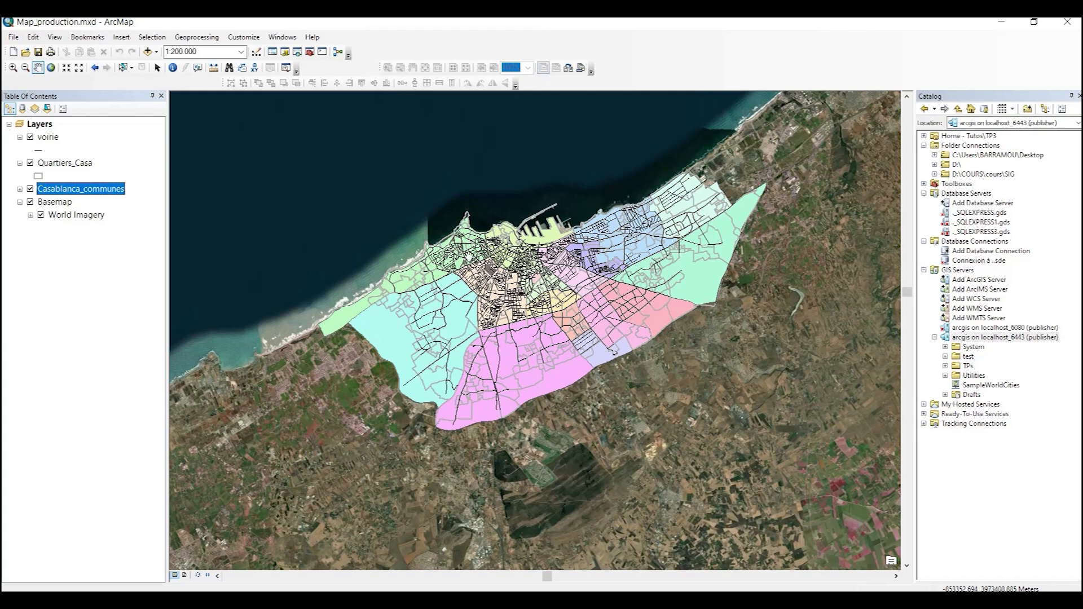
- Set the outline color of the Quartiers_Casa symbol to yellow
{"action": "left_click", "coordinate": [39, 176]}
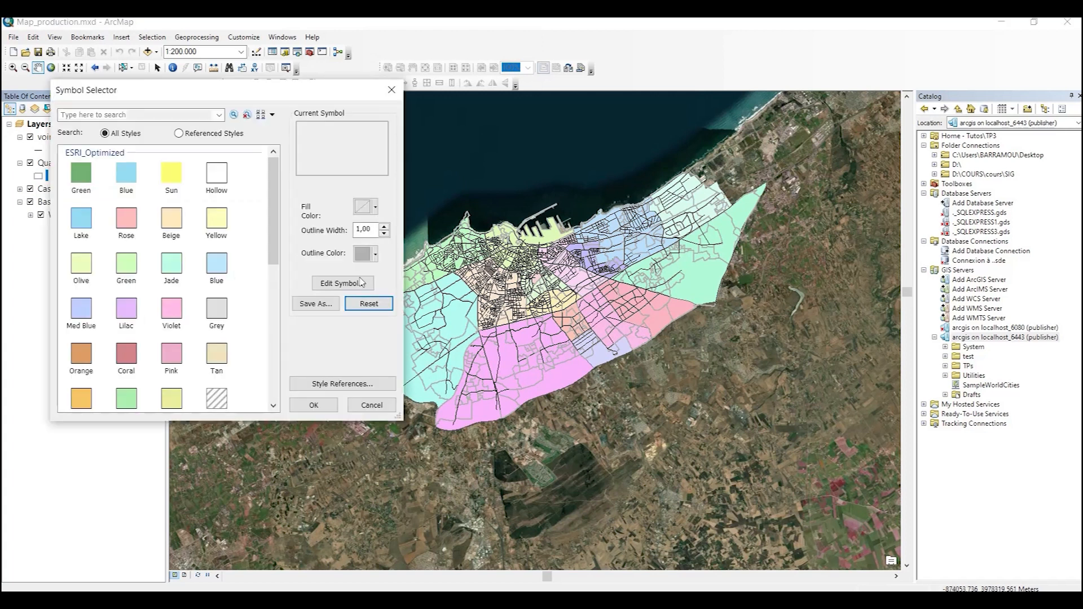
{"action": "left_click", "coordinate": [373, 254]}
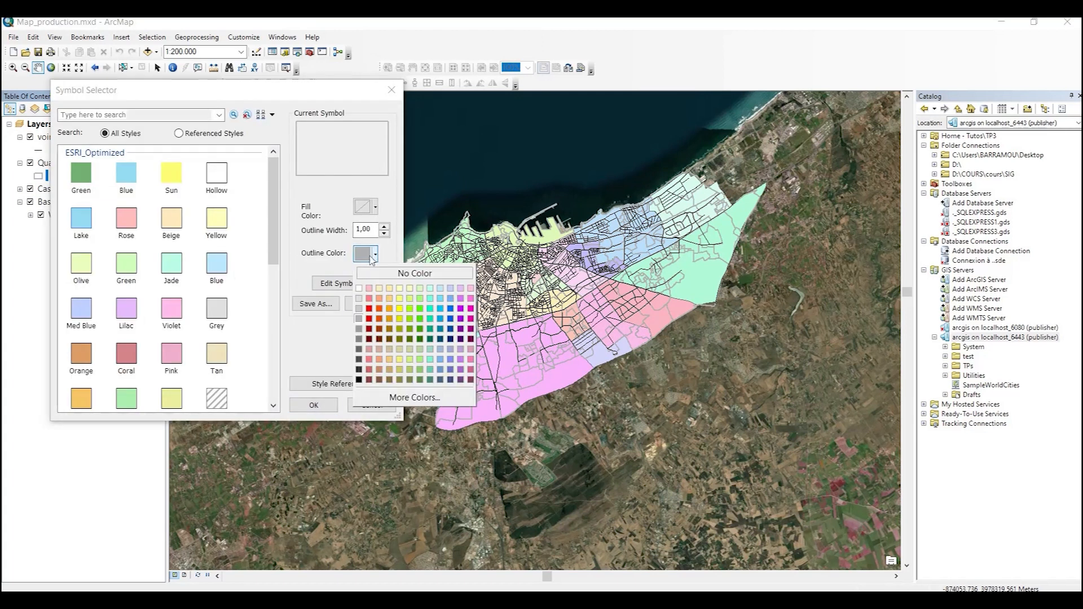
{"action": "left_click", "coordinate": [399, 309]}
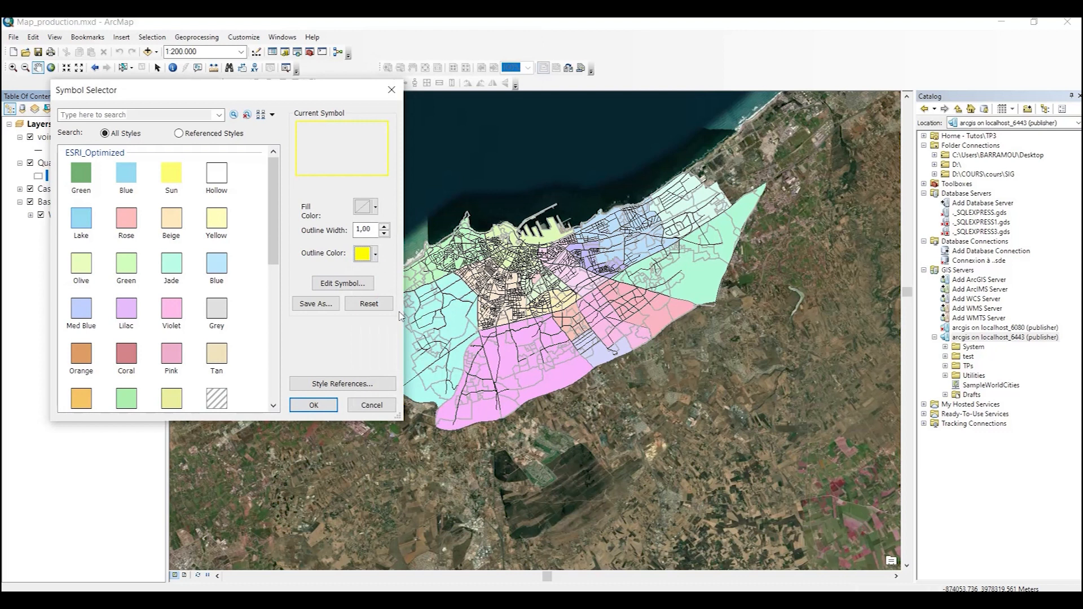
{"action": "left_click", "coordinate": [314, 406]}
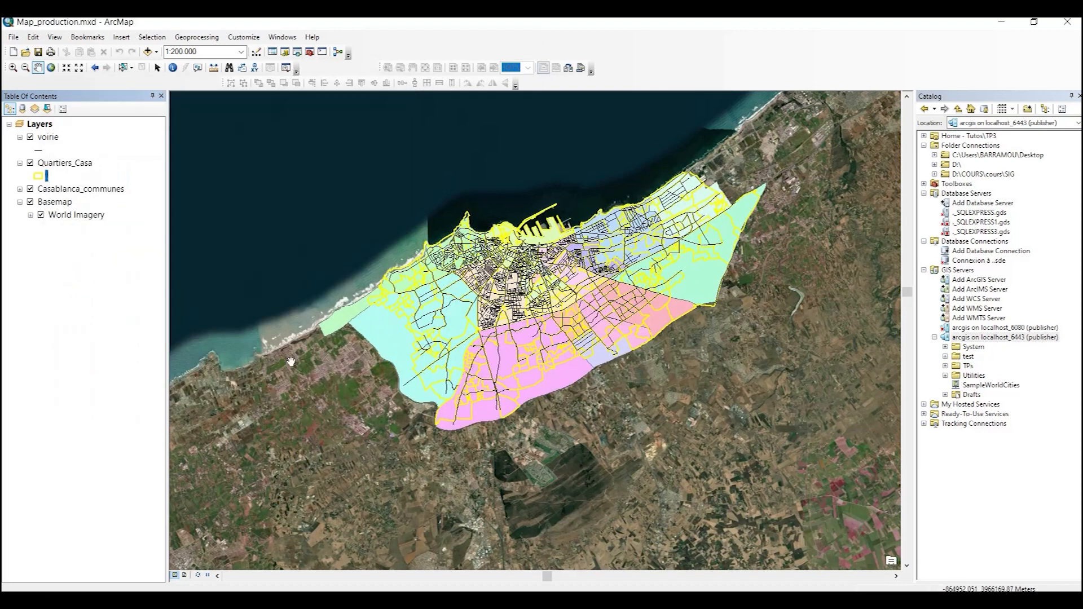
- Change the outline color of the Quartiers_Casa symbol to dark red
{"action": "double_click", "coordinate": [37, 177]}
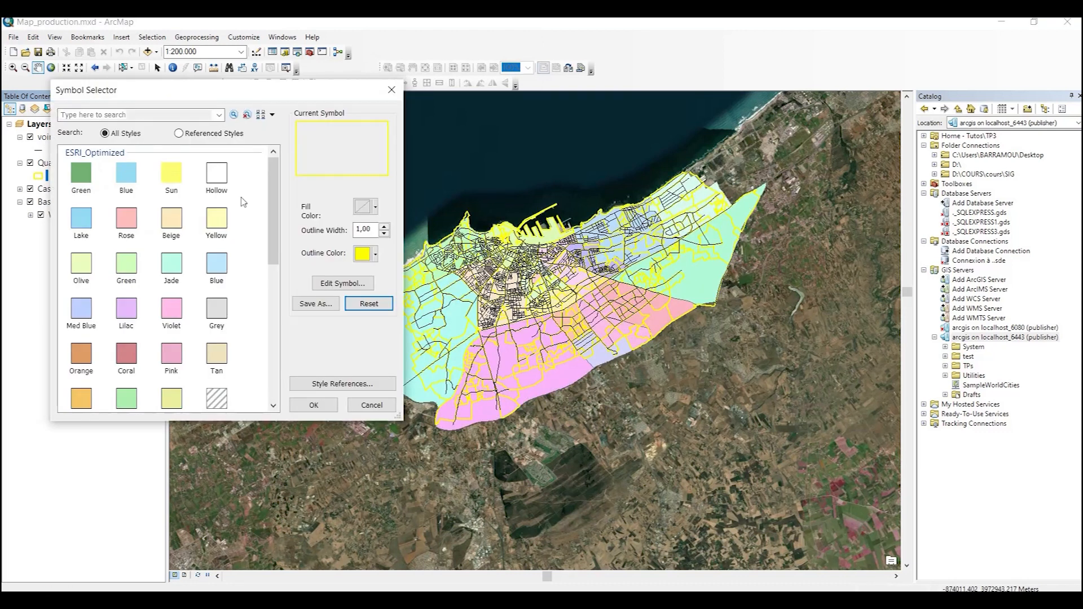
{"action": "left_click", "coordinate": [364, 254]}
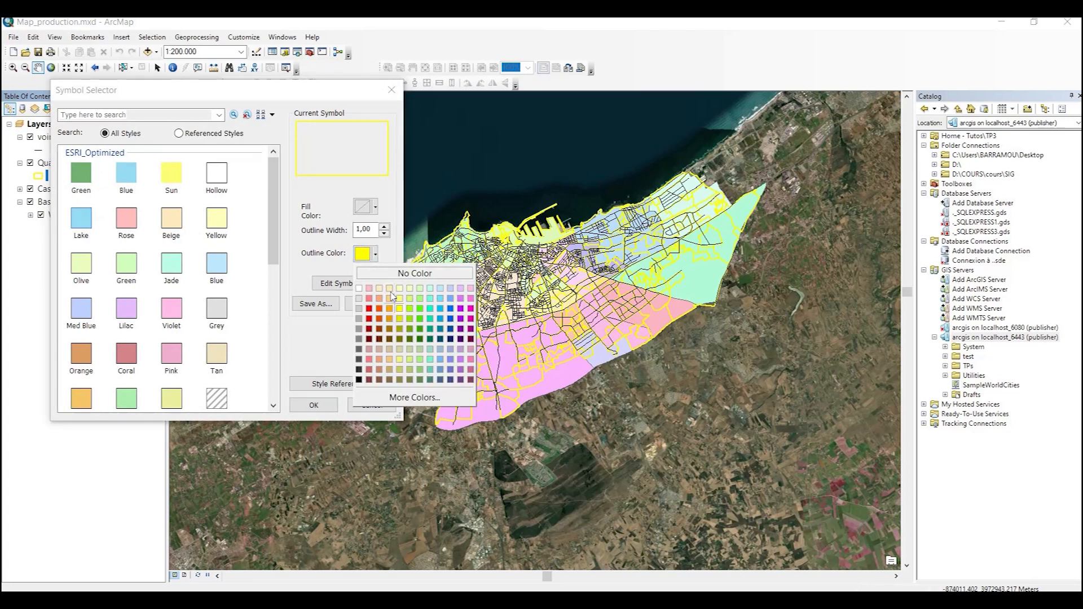
{"action": "left_click", "coordinate": [369, 329]}
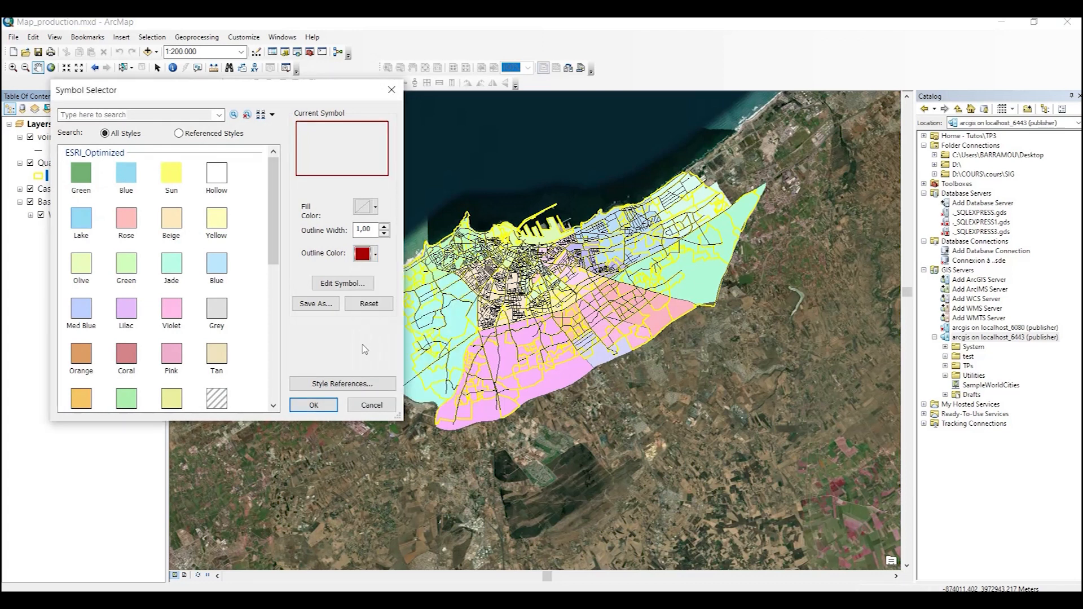
{"action": "left_click", "coordinate": [323, 402]}
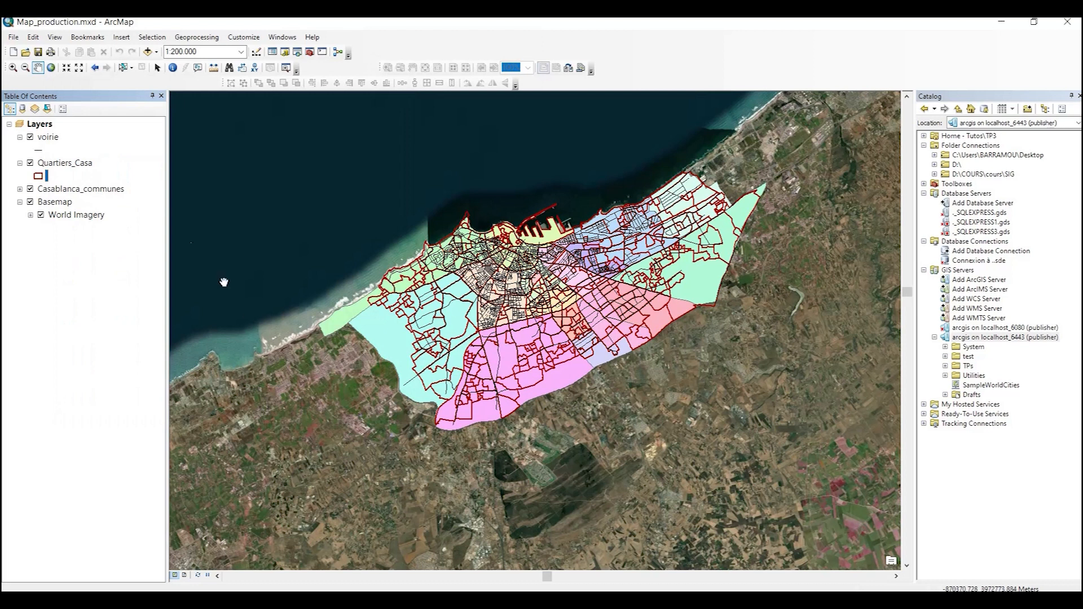
- Change the line color of the voirie layer's symbol to gray
{"action": "left_click", "coordinate": [39, 150]}
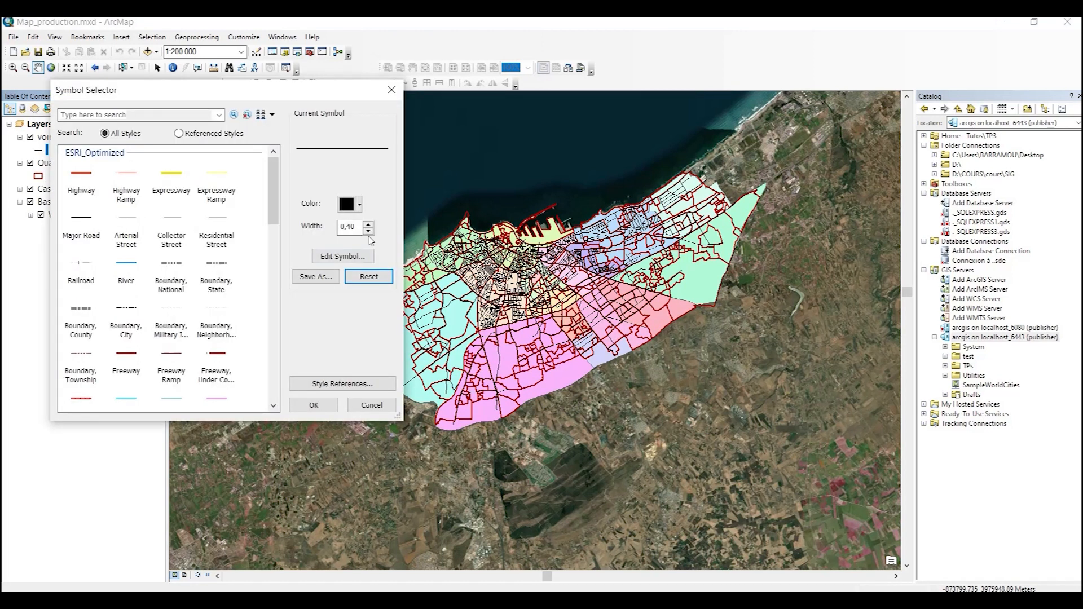
{"action": "left_click", "coordinate": [349, 205]}
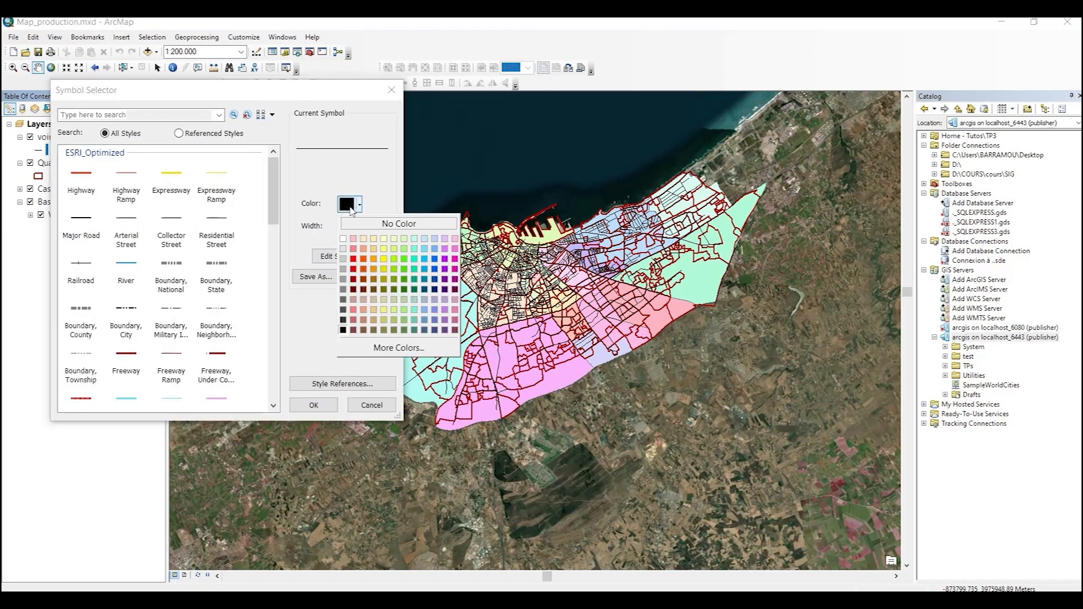
{"action": "left_click", "coordinate": [343, 289]}
{"action": "left_click", "coordinate": [313, 405]}
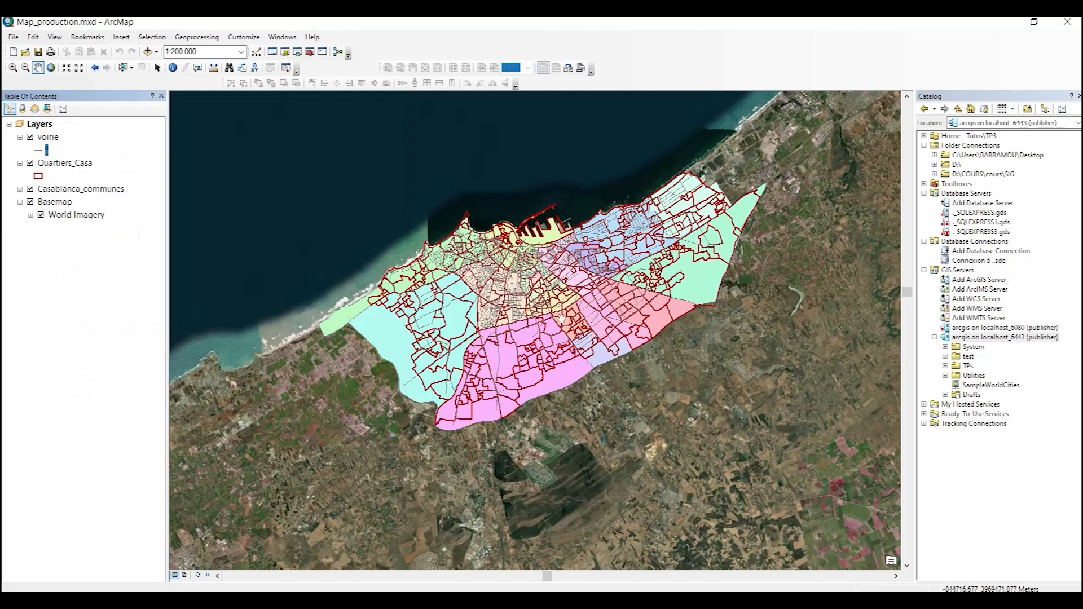
- Examine the fields in the Casablanca_communes attribute table, including COMMUNE/ARRONDISSEMENT and PLAN_AMENA, and close the table
{"action": "left_click_drag", "start_coordinate": [548, 299], "coordinate": [546, 339]}
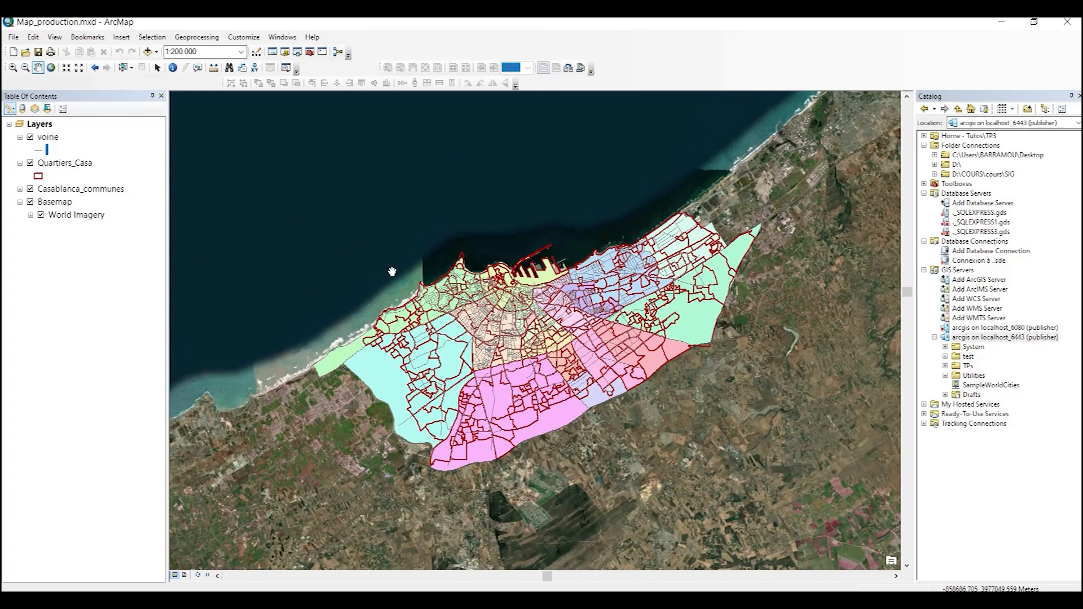
{"action": "right_click", "coordinate": [86, 166]}
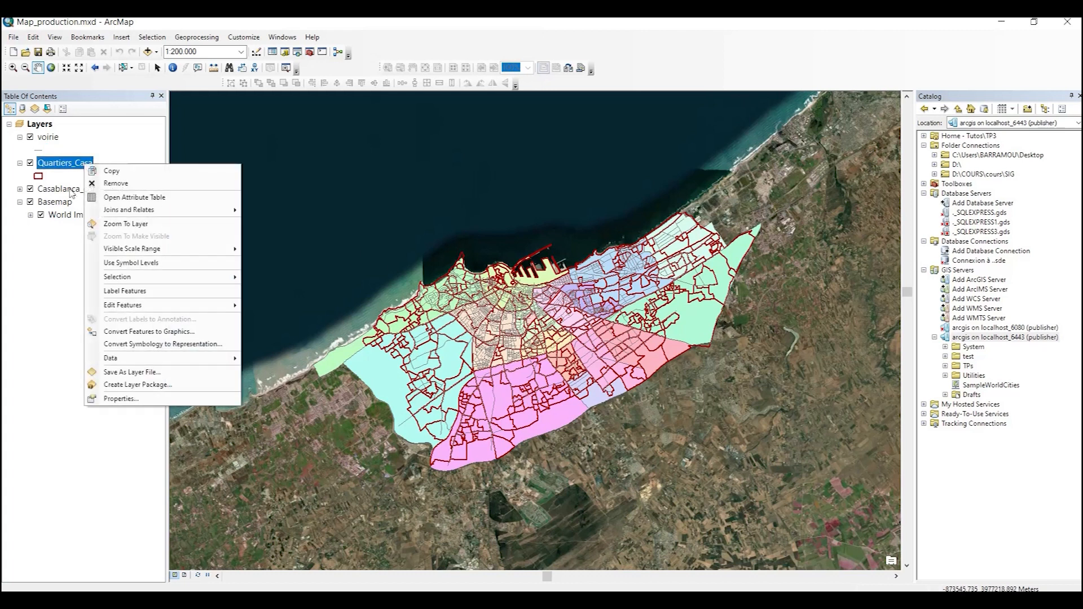
{"action": "right_click", "coordinate": [71, 190]}
{"action": "left_click", "coordinate": [97, 223]}
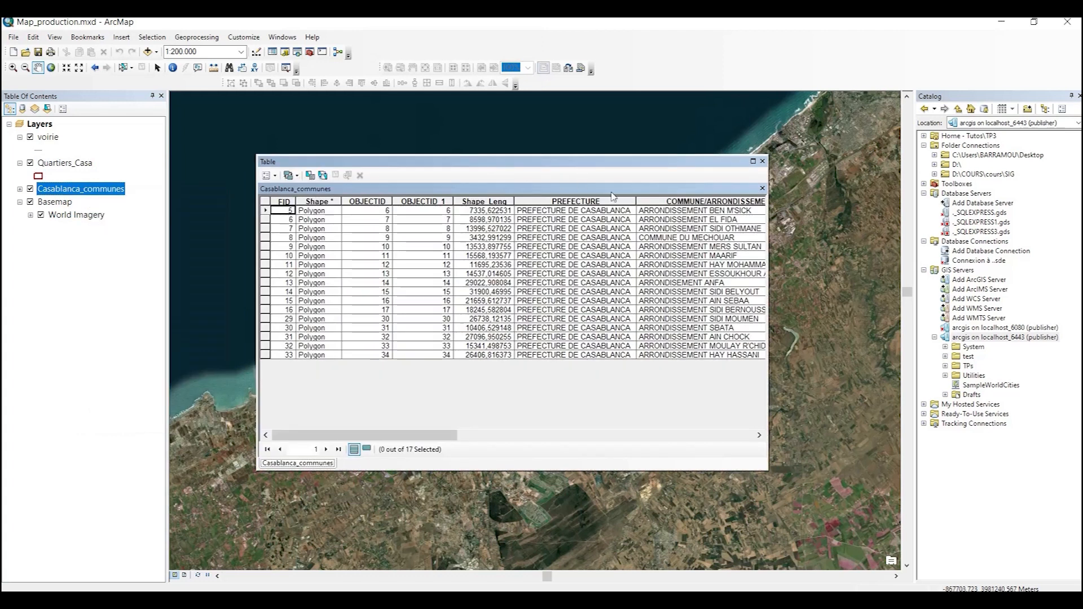
{"action": "left_click_drag", "start_coordinate": [404, 439], "coordinate": [441, 439]}
{"action": "scroll", "coordinate": [483, 310], "scroll_direction": "right", "scroll_amount": 3}
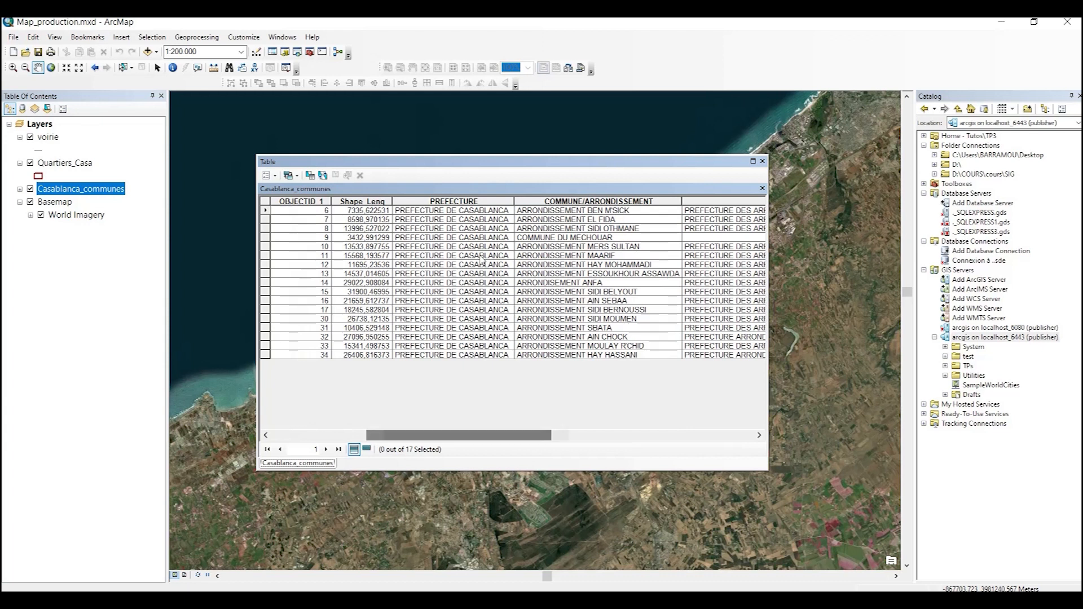
{"action": "left_click", "coordinate": [562, 201]}
{"action": "left_click_drag", "start_coordinate": [505, 438], "coordinate": [658, 451]}
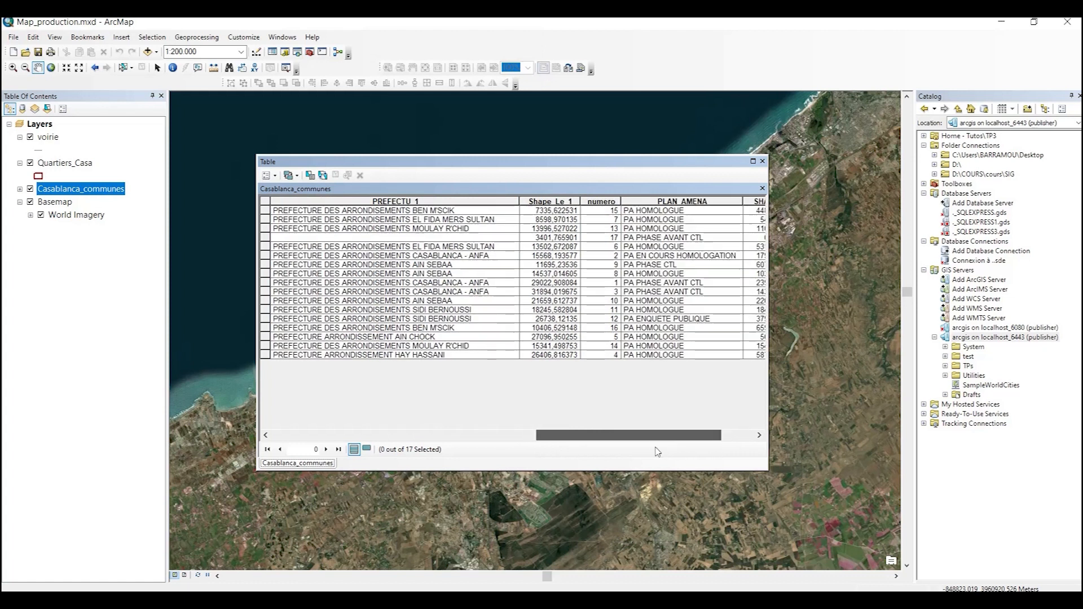
{"action": "left_click_drag", "start_coordinate": [559, 435], "coordinate": [400, 449]}
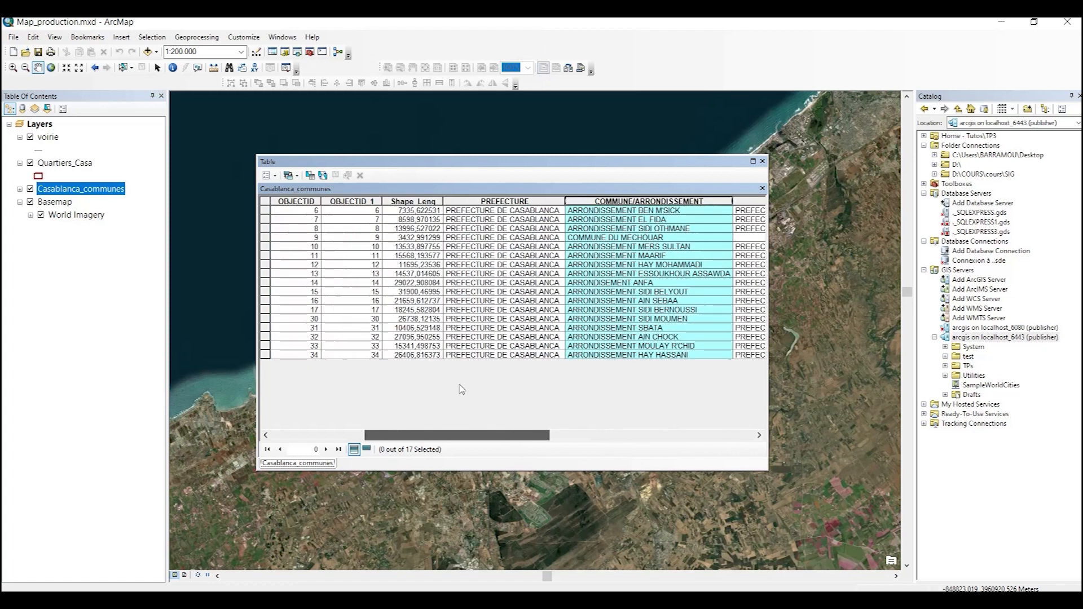
{"action": "left_click", "coordinate": [762, 162]}
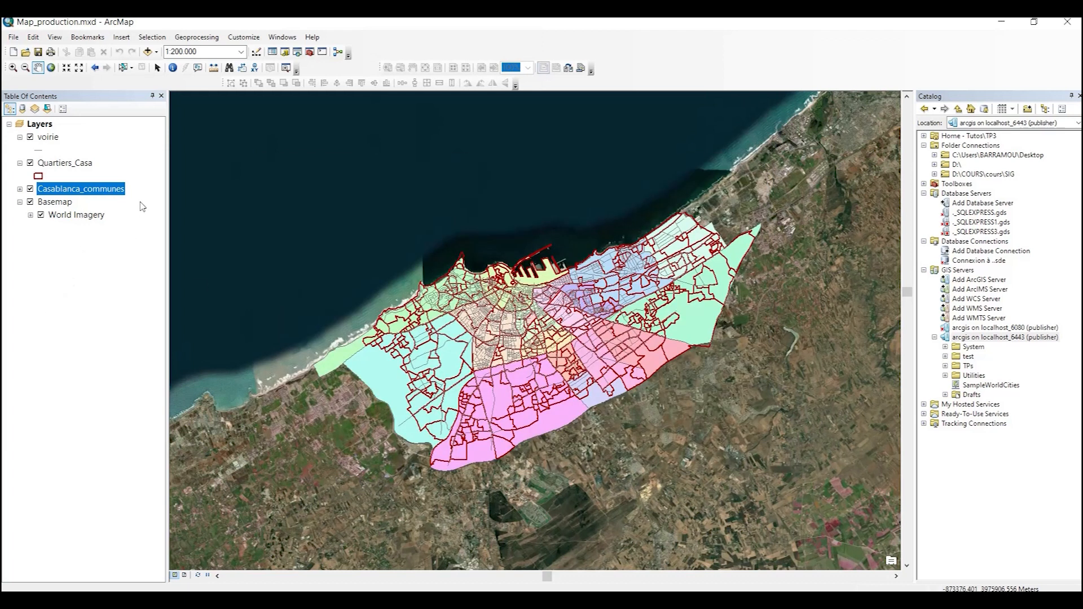
- Limit the visible fields of Casablanca_communes to Shape, PREFECTURE and COMMUNE/ARRONDISSEMENT, and check the field aliases
{"action": "double_click", "coordinate": [79, 189]}
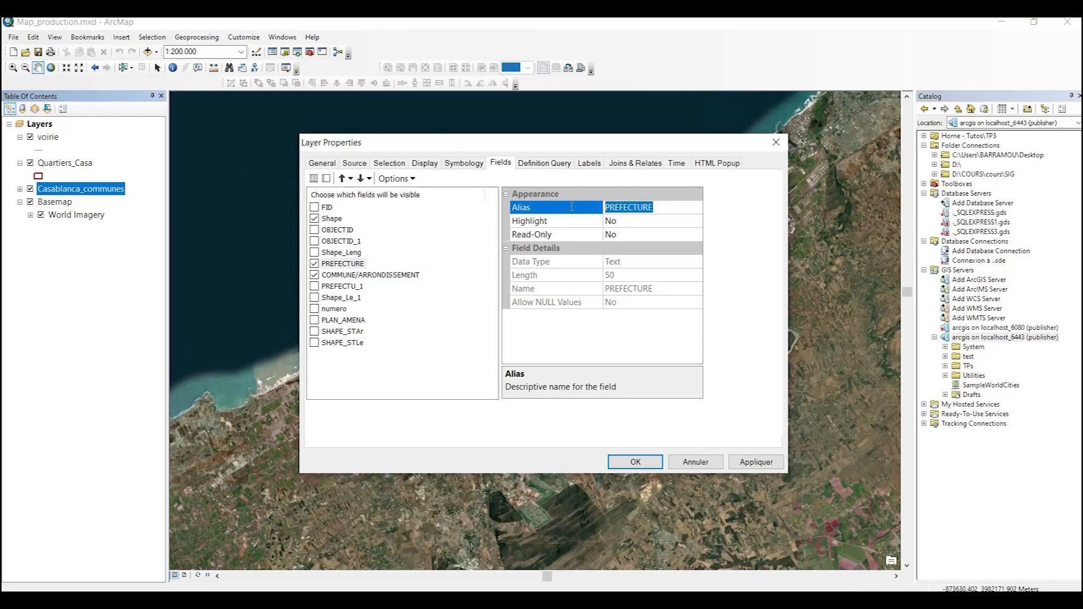
{"action": "left_click", "coordinate": [350, 287]}
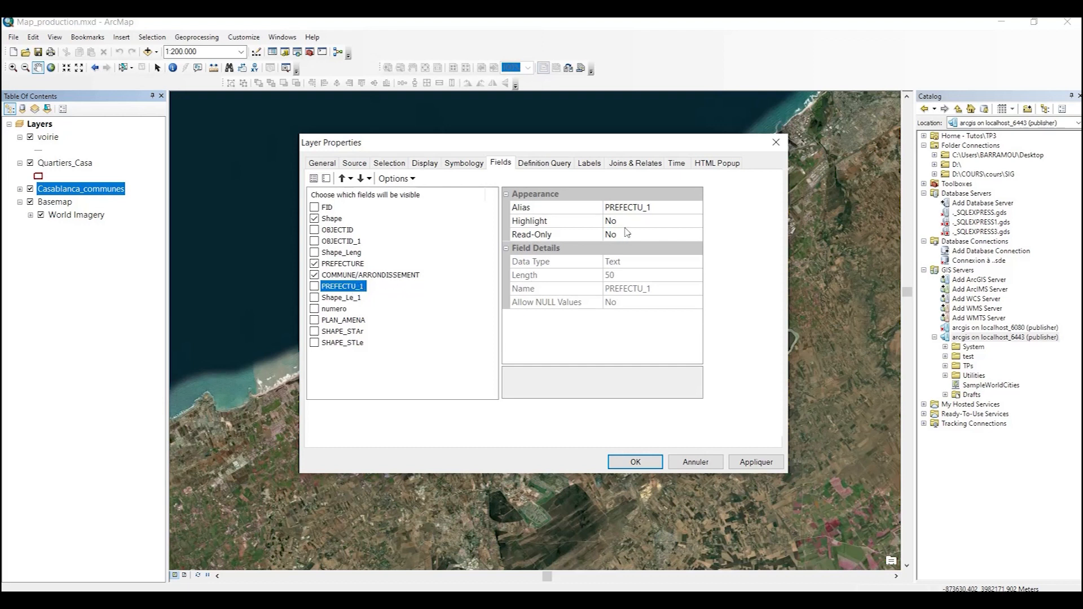
{"action": "left_click", "coordinate": [386, 275]}
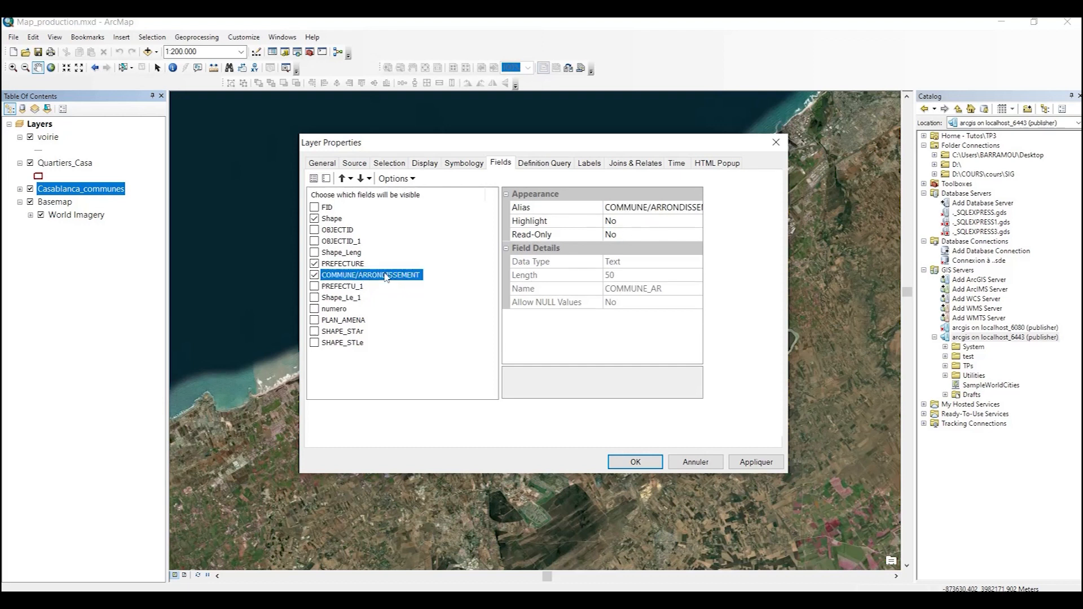
{"action": "left_click", "coordinate": [357, 266]}
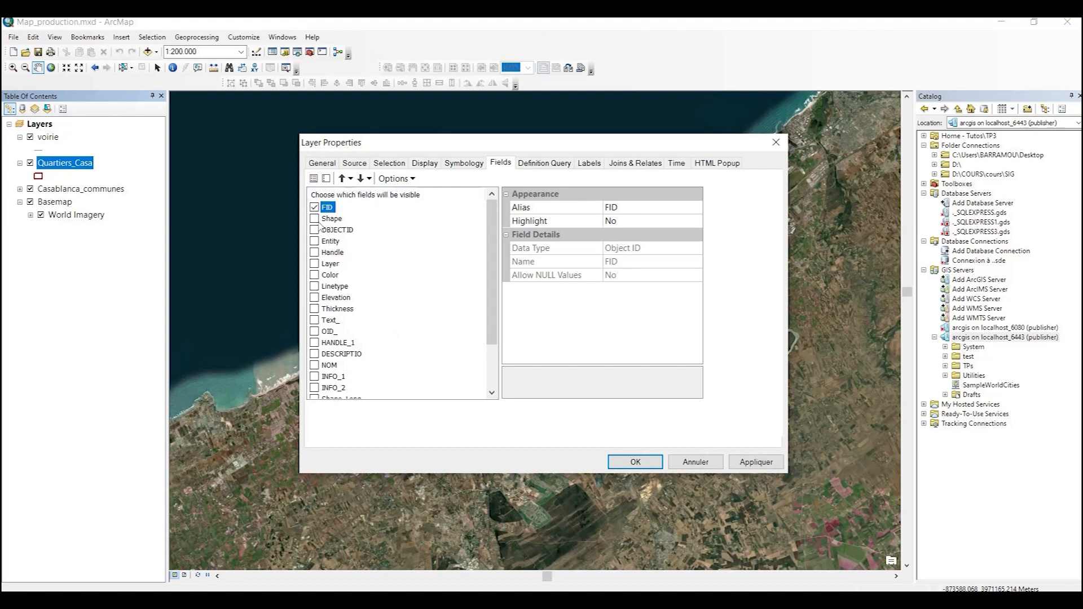
- Restrict the visible fields of Quartiers_Casa, hiding FID and keeping Shape and NOM shown
{"action": "left_click", "coordinate": [314, 218]}
{"action": "left_click", "coordinate": [314, 207]}
{"action": "scroll", "coordinate": [376, 308], "scroll_direction": "down", "scroll_amount": 2}
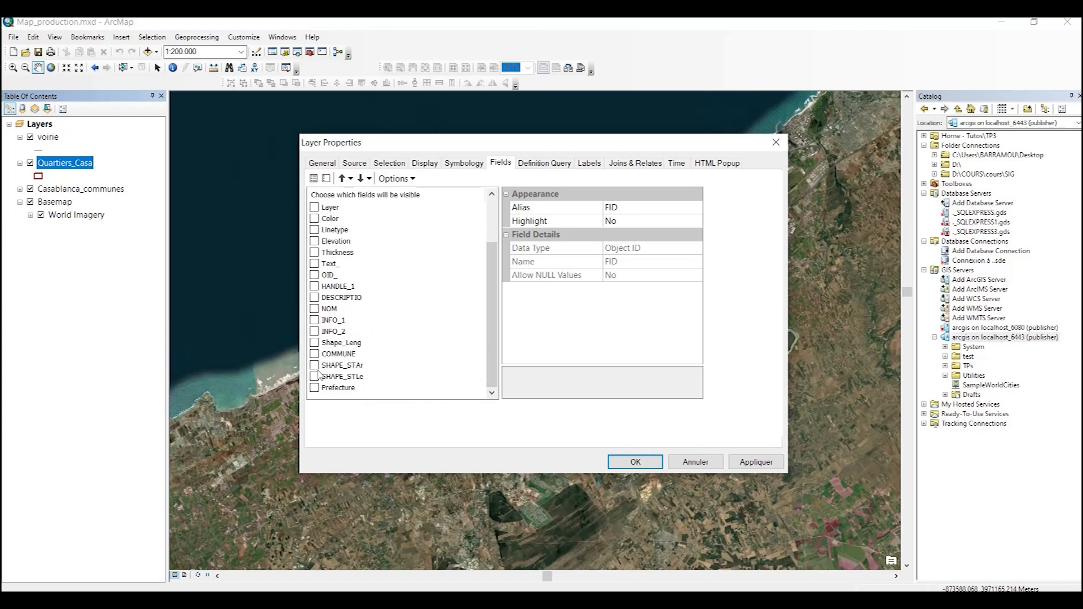
{"action": "scroll", "coordinate": [339, 330], "scroll_direction": "up", "scroll_amount": 2}
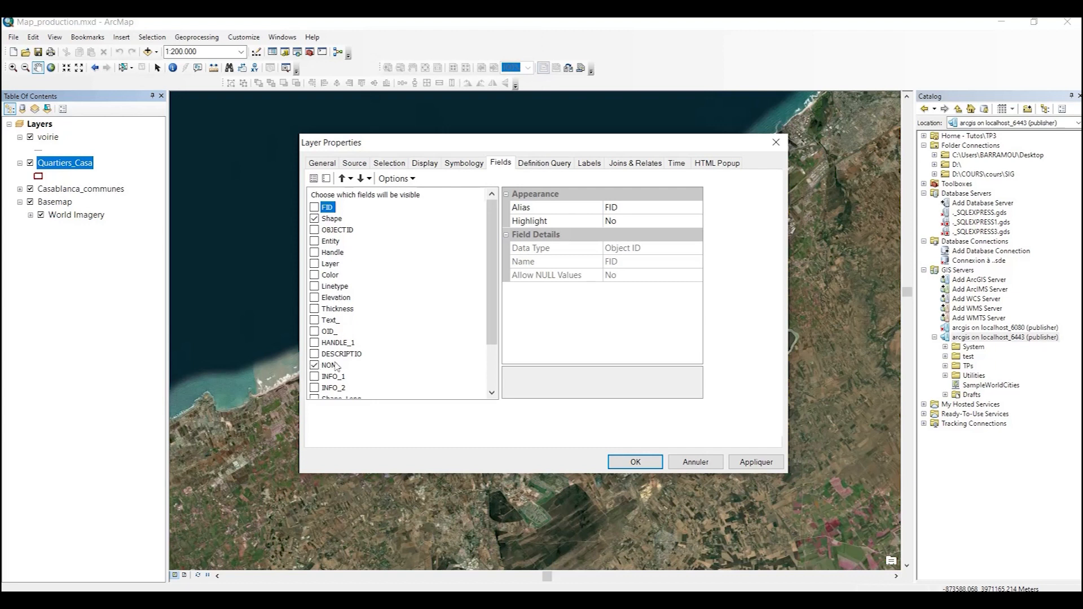
{"action": "left_click", "coordinate": [330, 366]}
{"action": "left_click", "coordinate": [636, 462]}
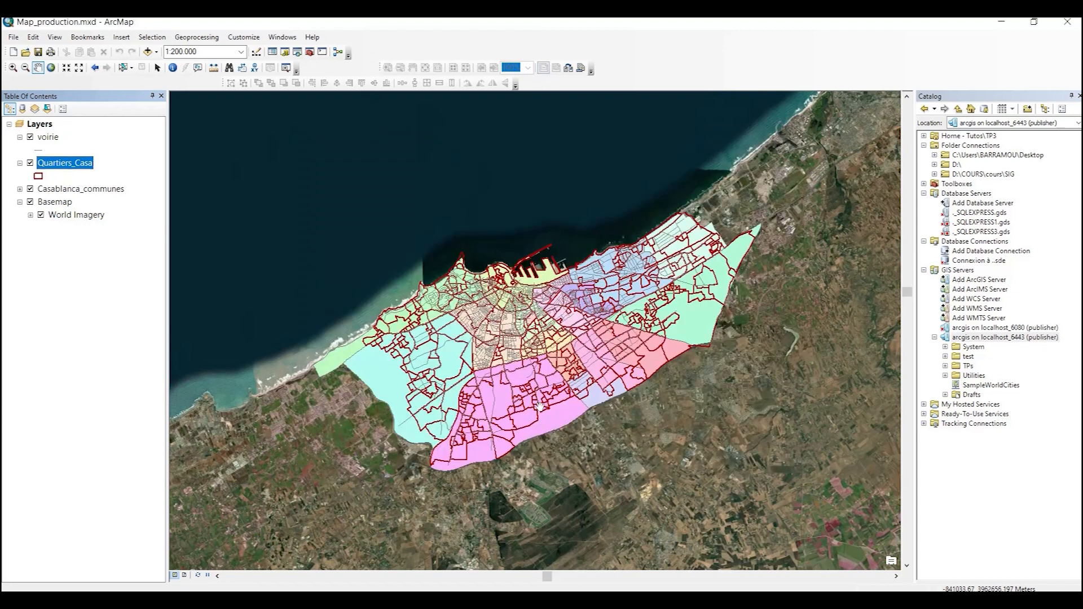
- Show only the Shape and NOM fields of the voirie layer, hiding FID and LENGTH
{"action": "double_click", "coordinate": [50, 138]}
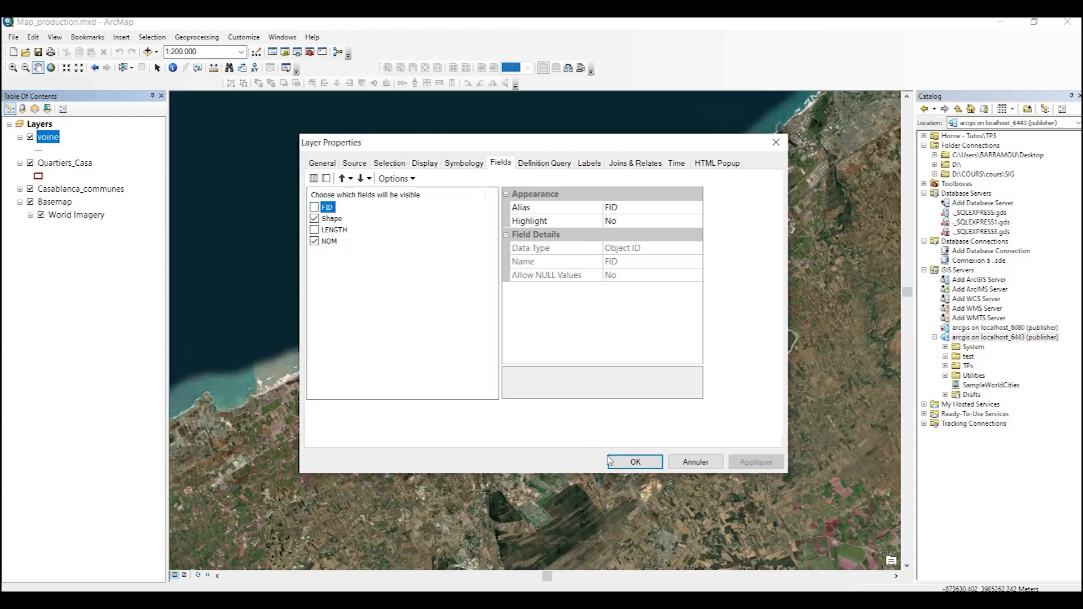
{"action": "left_click", "coordinate": [636, 462]}
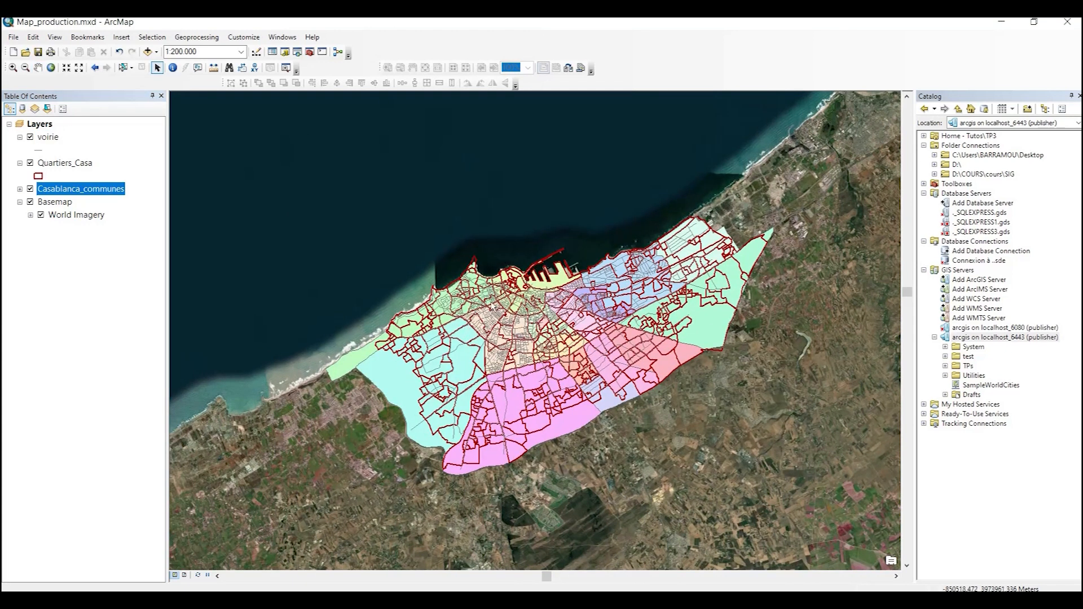
- Label the voirie features with the NOM field in Arial at font size 6
{"action": "scroll", "coordinate": [492, 308], "scroll_direction": "up", "scroll_amount": 2}
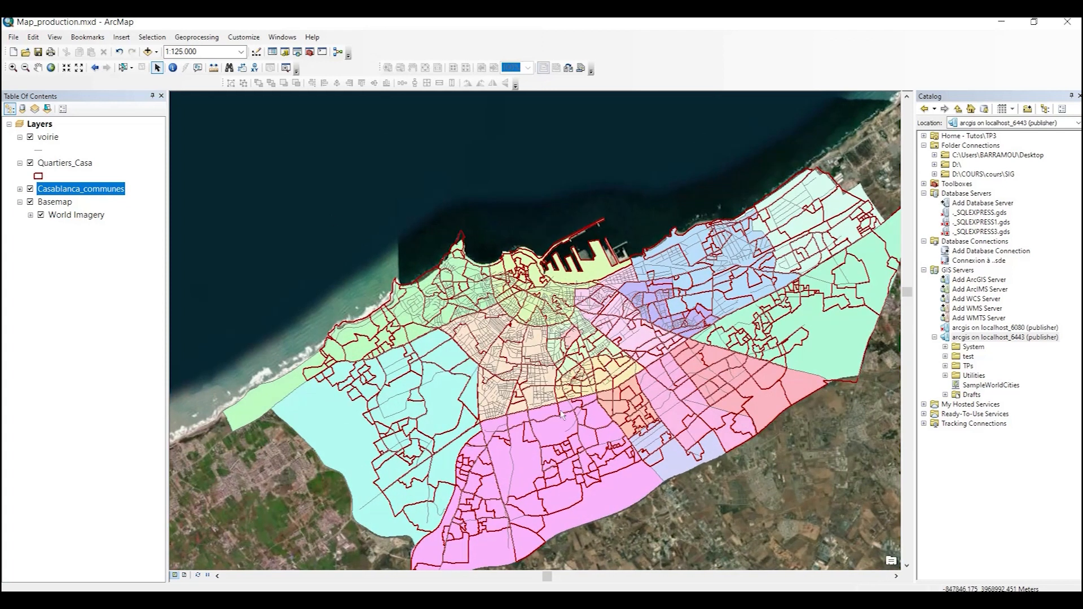
{"action": "scroll", "coordinate": [524, 337], "scroll_direction": "up", "scroll_amount": 2}
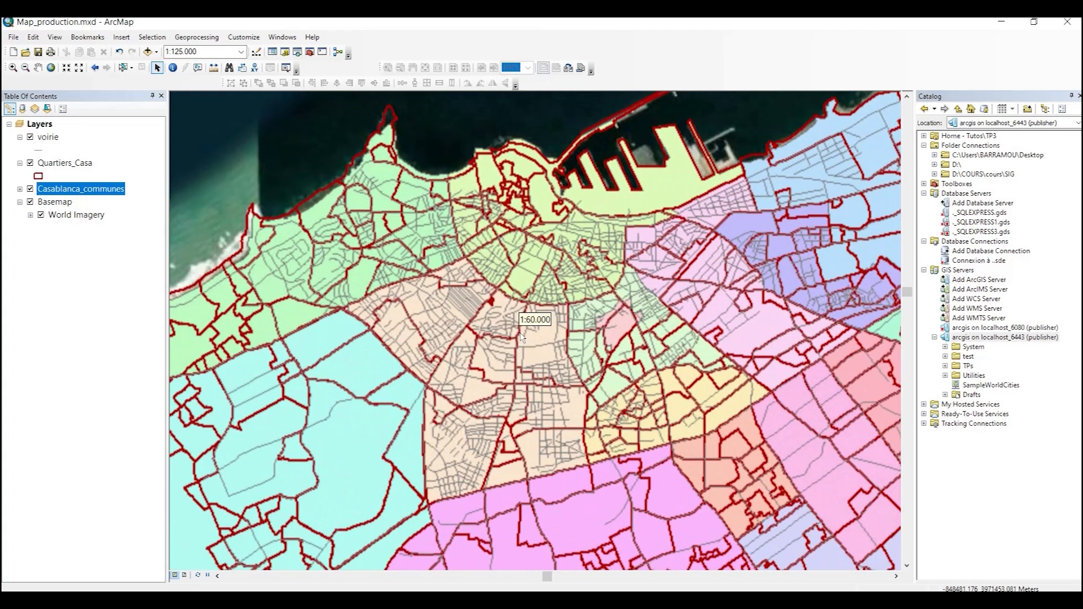
{"action": "scroll", "coordinate": [524, 338], "scroll_direction": "up", "scroll_amount": 1}
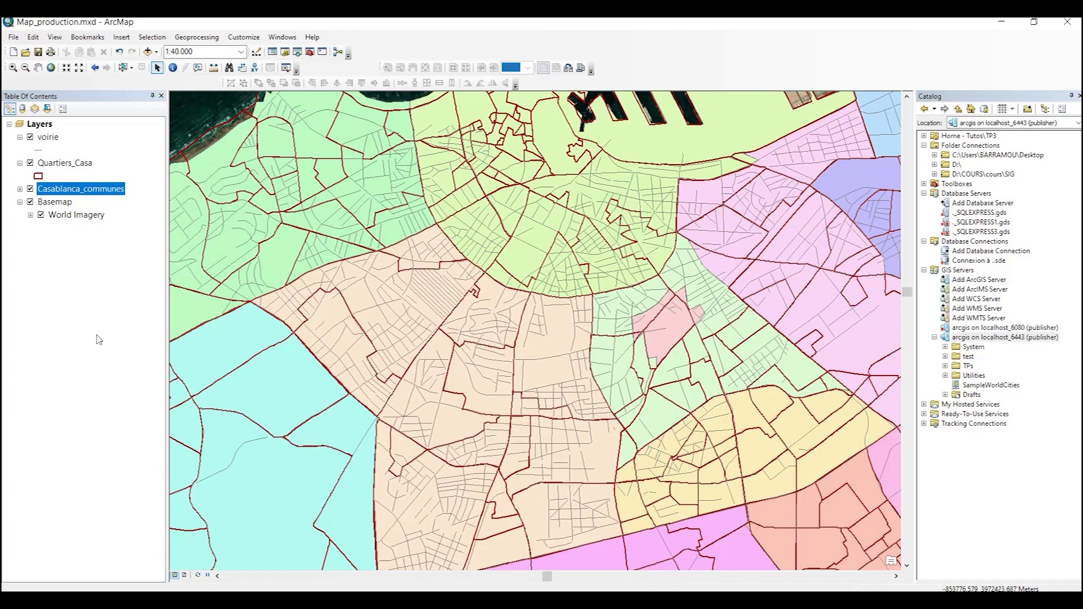
{"action": "left_click", "coordinate": [47, 138]}
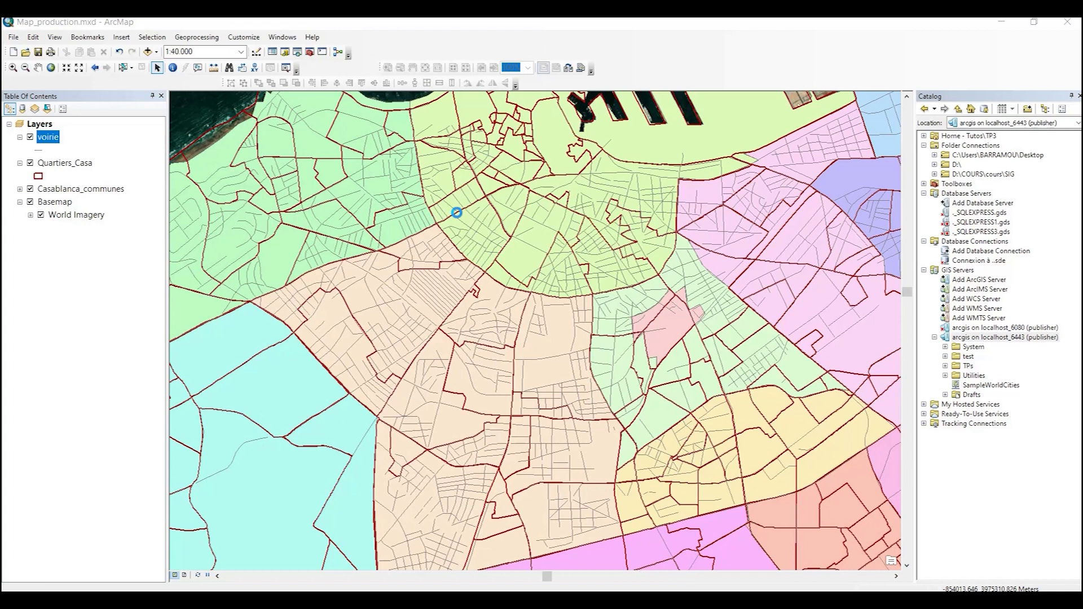
{"action": "left_click", "coordinate": [349, 183]}
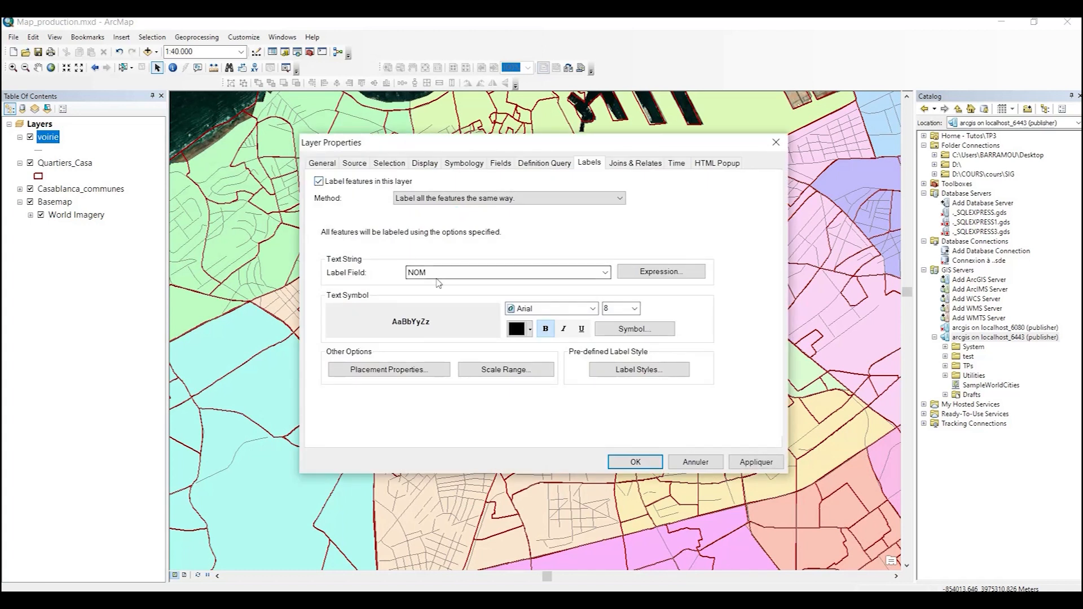
{"action": "left_click", "coordinate": [635, 309]}
{"action": "scroll", "coordinate": [626, 344], "scroll_direction": "up", "scroll_amount": 1}
{"action": "left_click", "coordinate": [619, 332]}
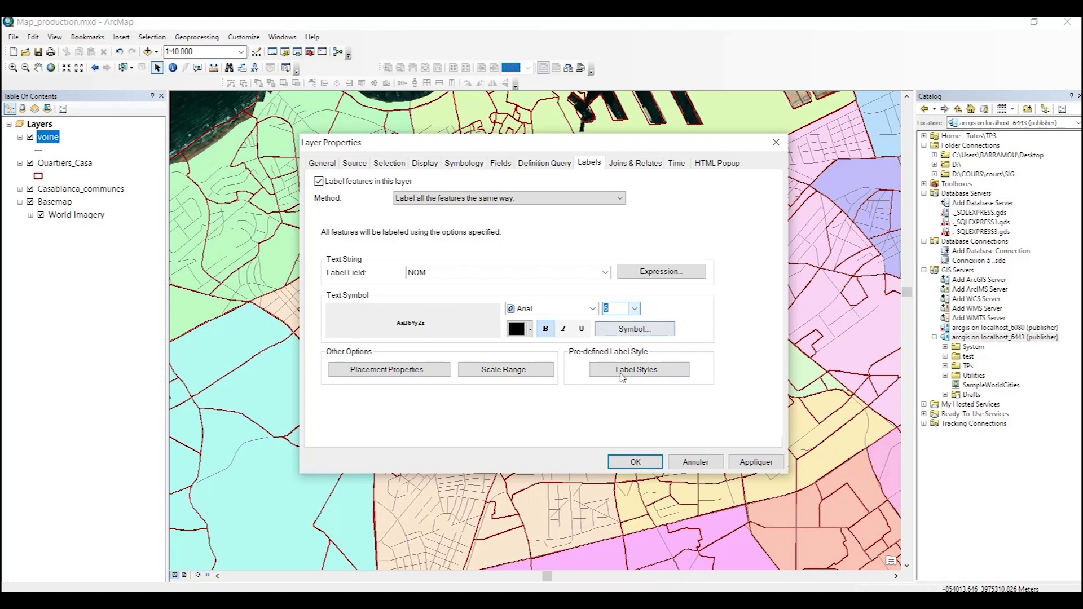
{"action": "left_click", "coordinate": [636, 463]}
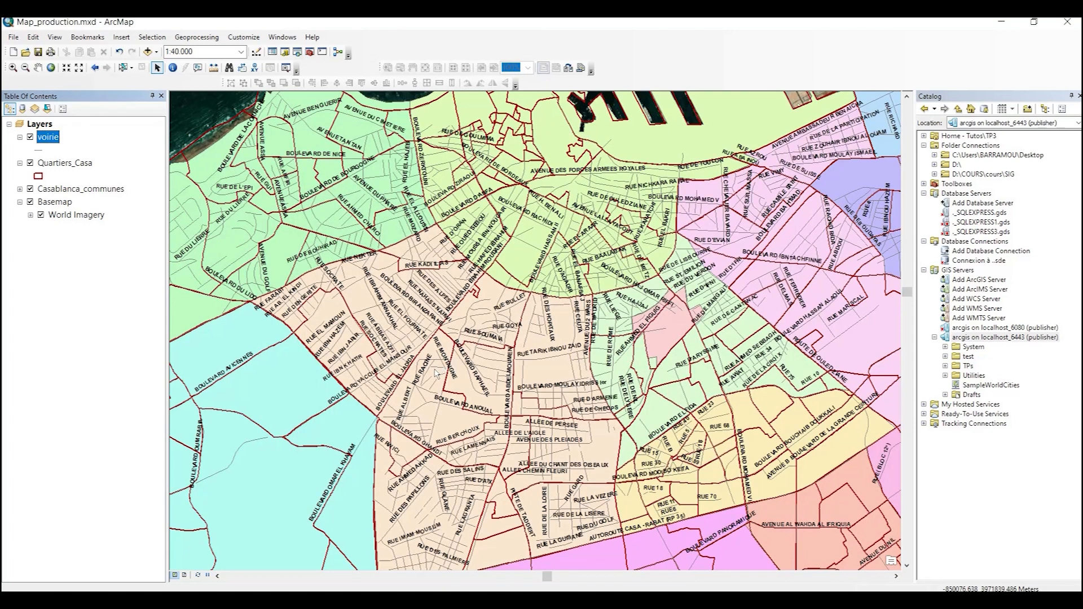
- Set the label font size of the voirie layer to 6 in its layer properties
{"action": "double_click", "coordinate": [49, 140]}
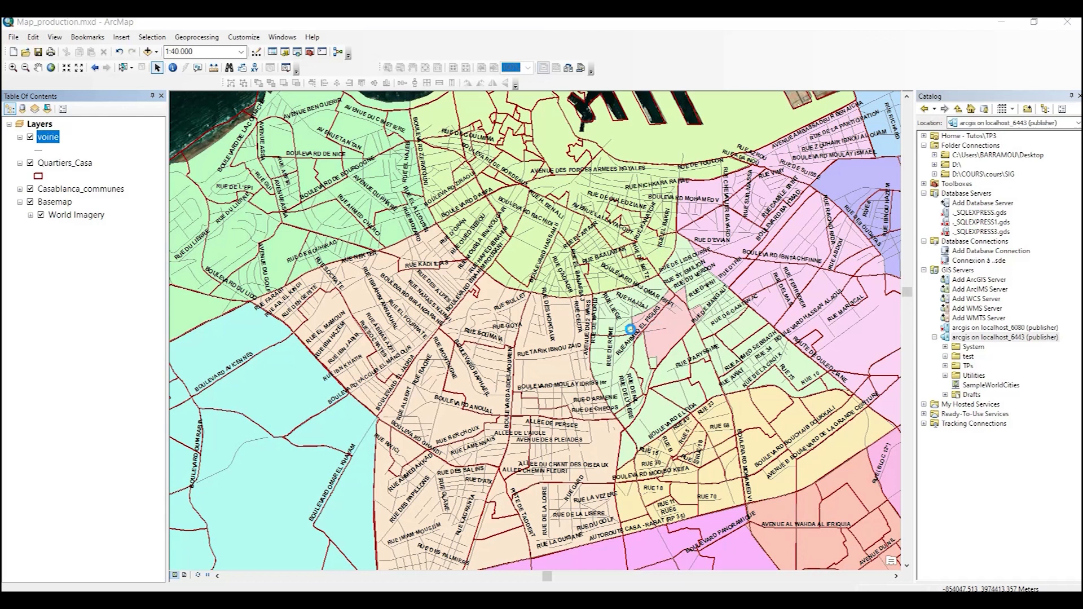
{"action": "left_click", "coordinate": [635, 308]}
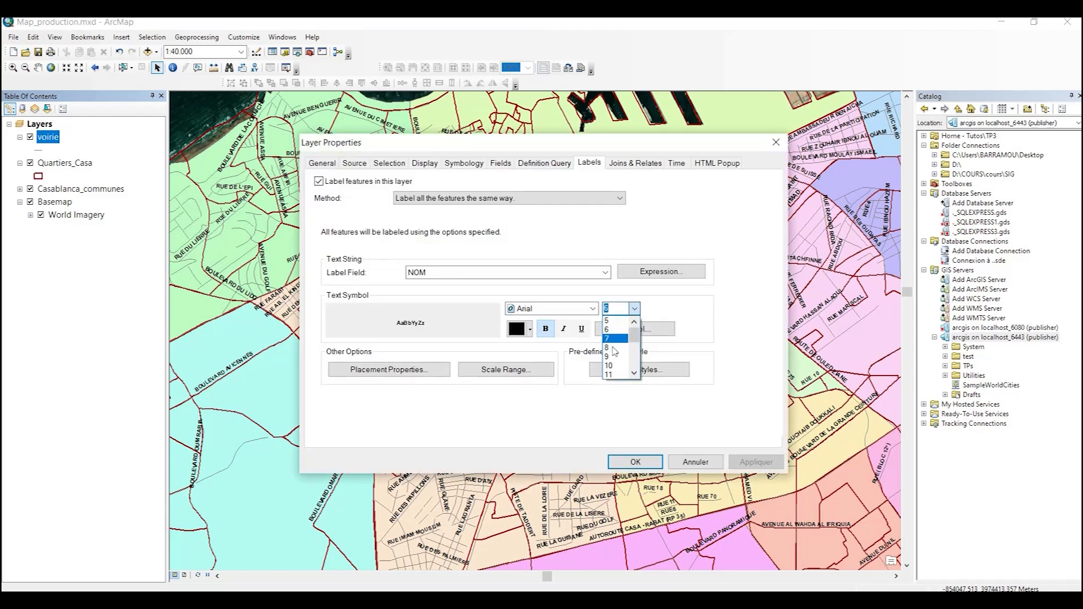
{"action": "left_click", "coordinate": [612, 330]}
{"action": "left_click", "coordinate": [652, 462]}
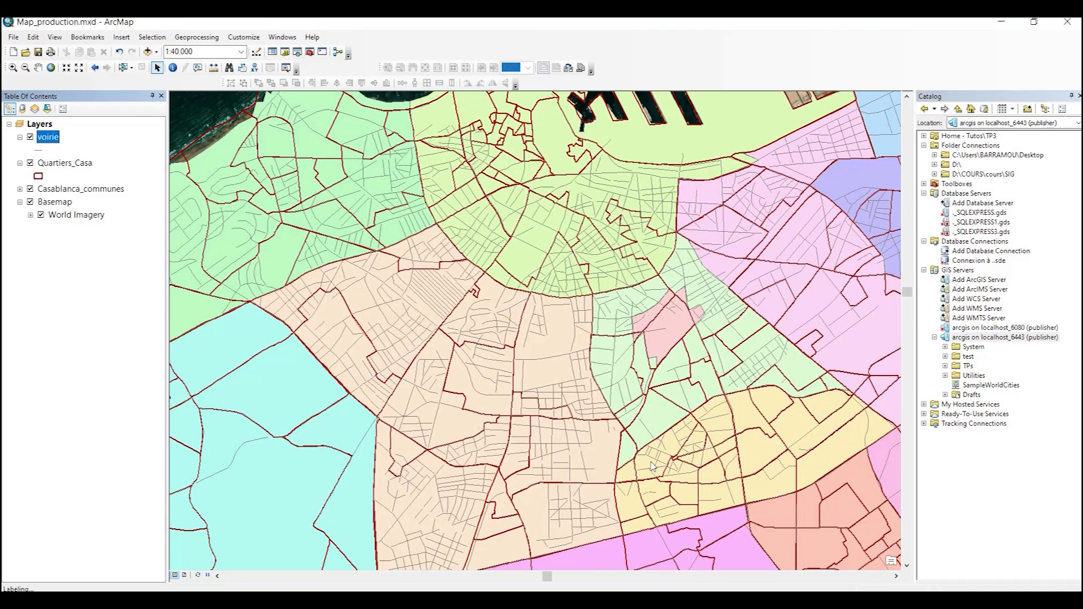
- Convert the voirie labels to annotation stored in the map for all features, using a 1:15.000 reference scale, and dismiss the overflow list
{"action": "scroll", "coordinate": [593, 389], "scroll_direction": "up", "scroll_amount": 2}
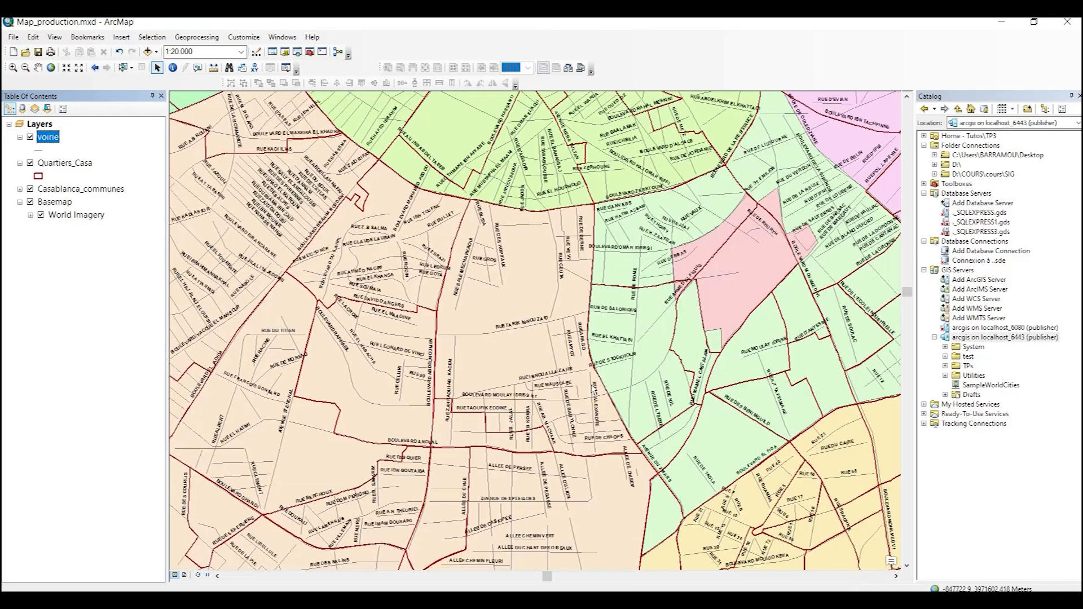
{"action": "scroll", "coordinate": [593, 388], "scroll_direction": "up", "scroll_amount": 1}
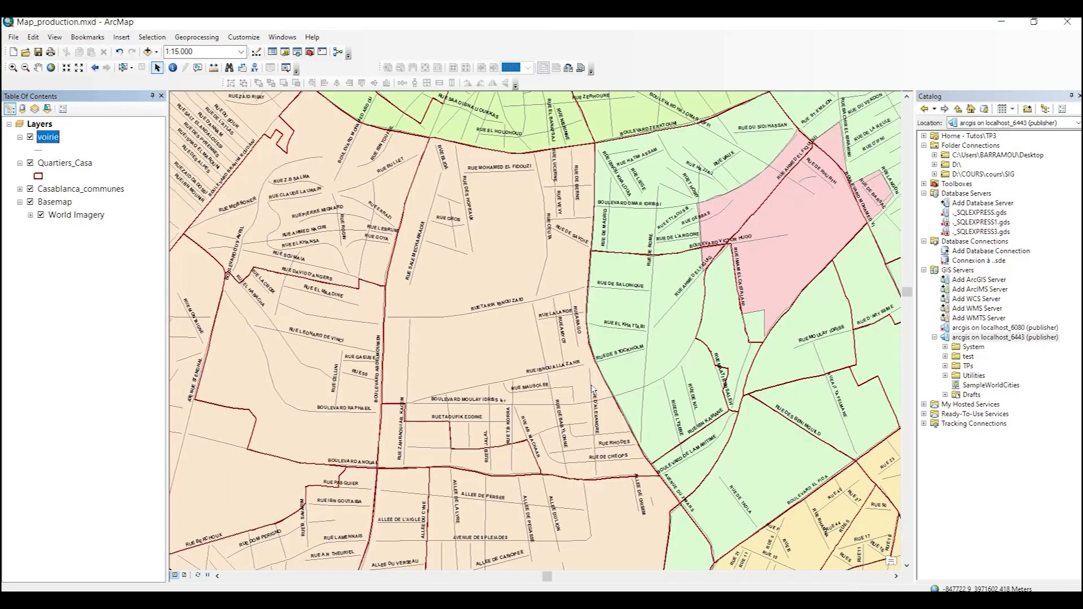
{"action": "scroll", "coordinate": [593, 388], "scroll_direction": "up", "scroll_amount": 1}
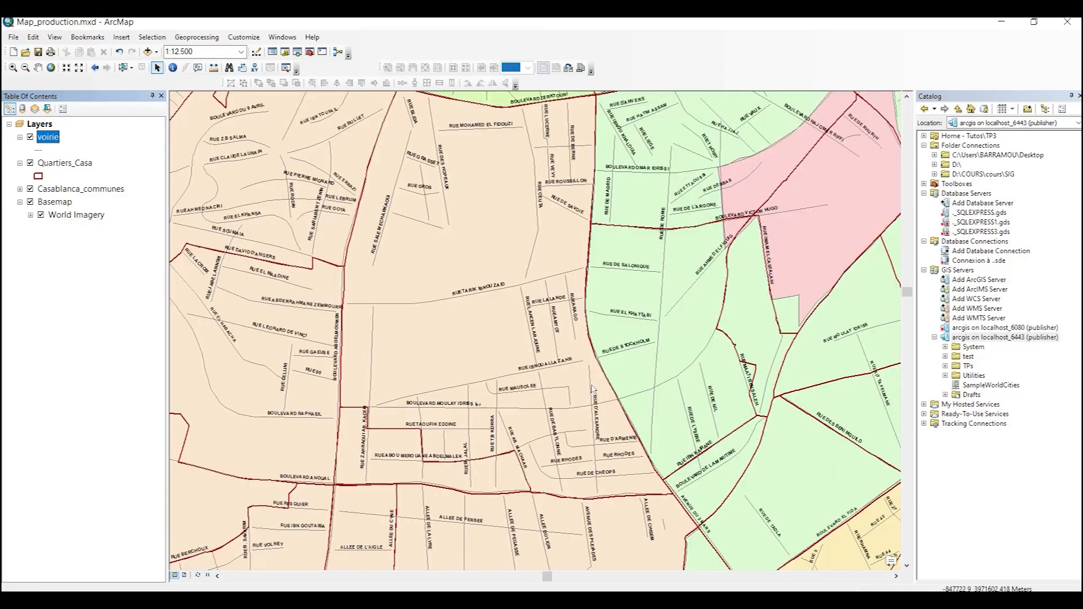
{"action": "scroll", "coordinate": [593, 388], "scroll_direction": "down", "scroll_amount": 1}
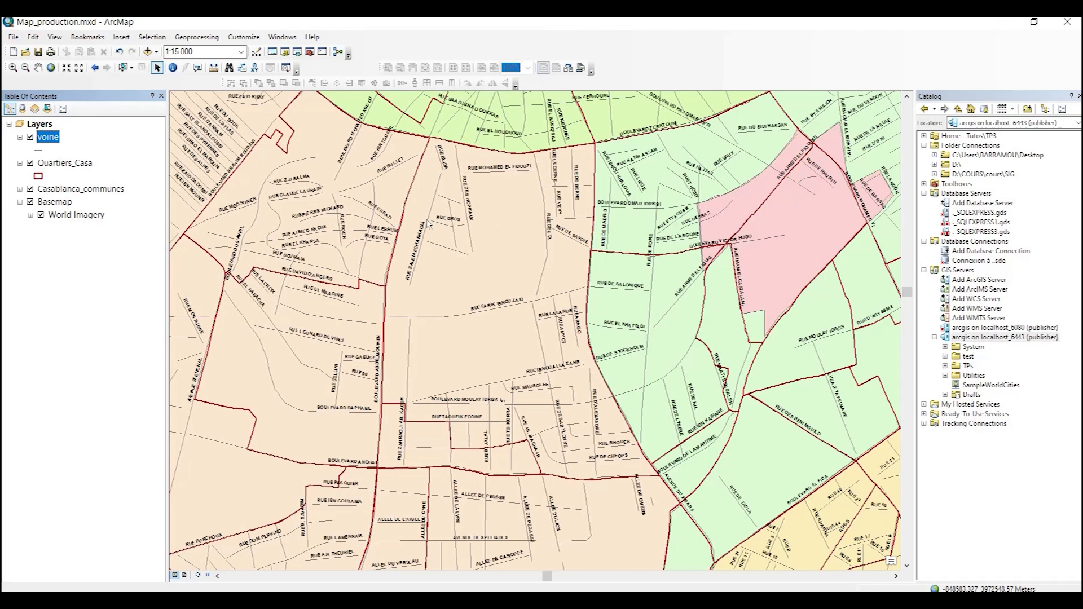
{"action": "right_click", "coordinate": [50, 138]}
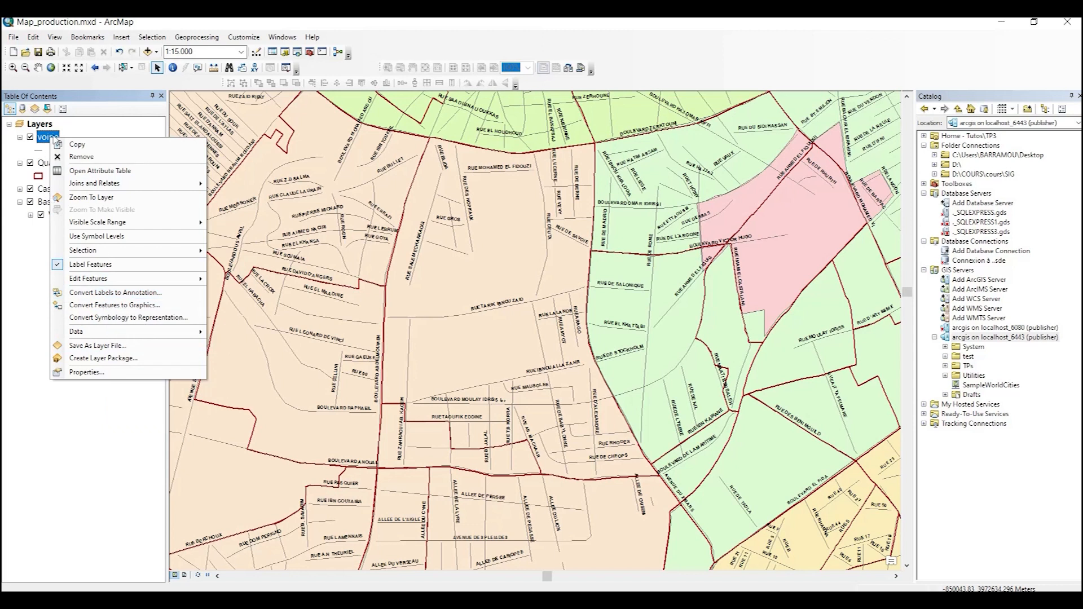
{"action": "left_click", "coordinate": [126, 297]}
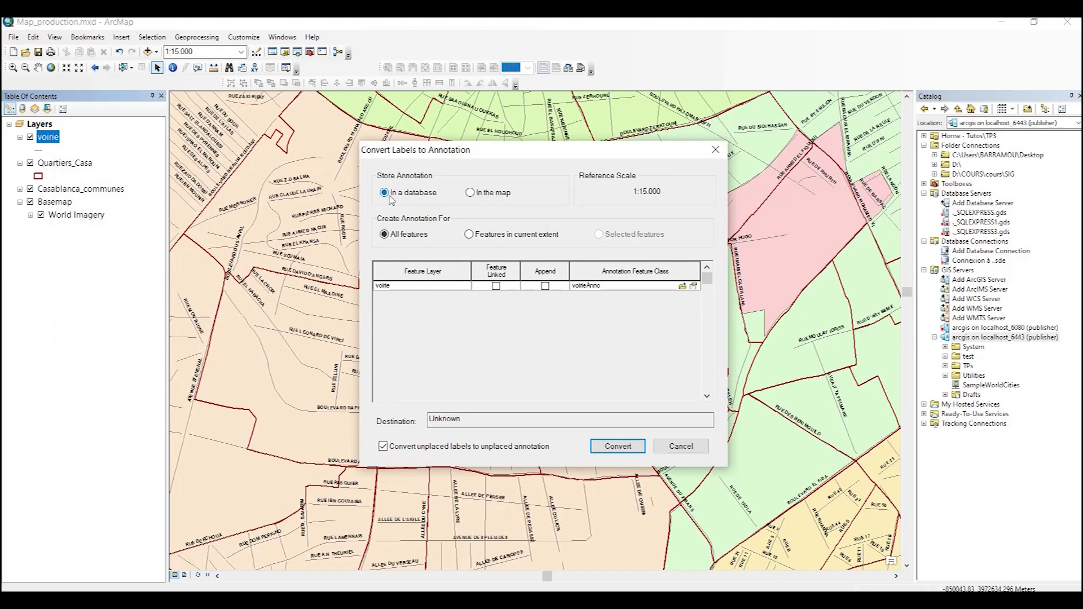
{"action": "left_click", "coordinate": [493, 194]}
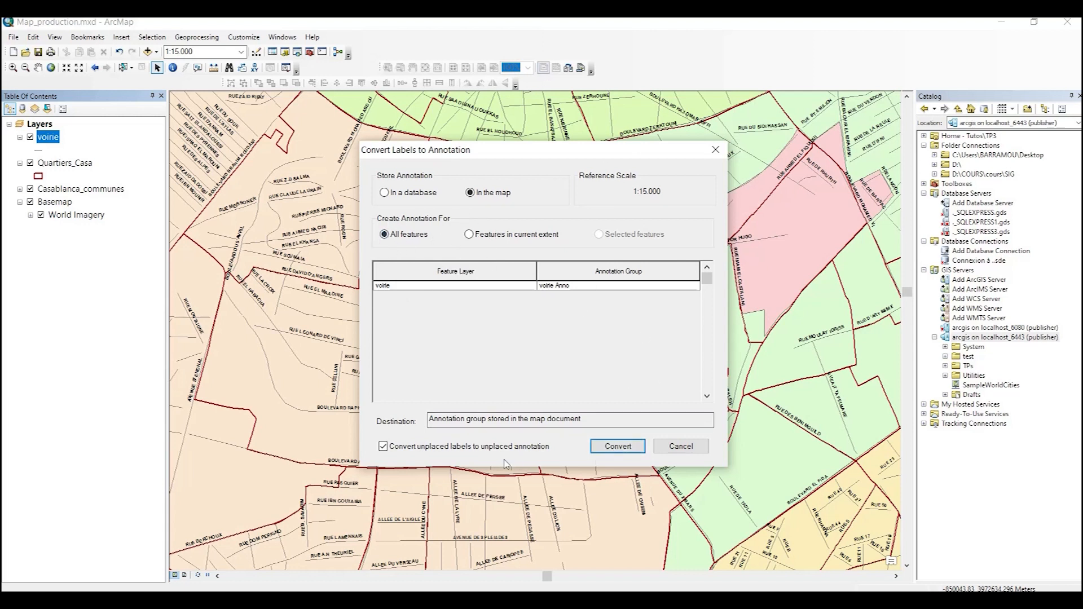
{"action": "left_click", "coordinate": [614, 450]}
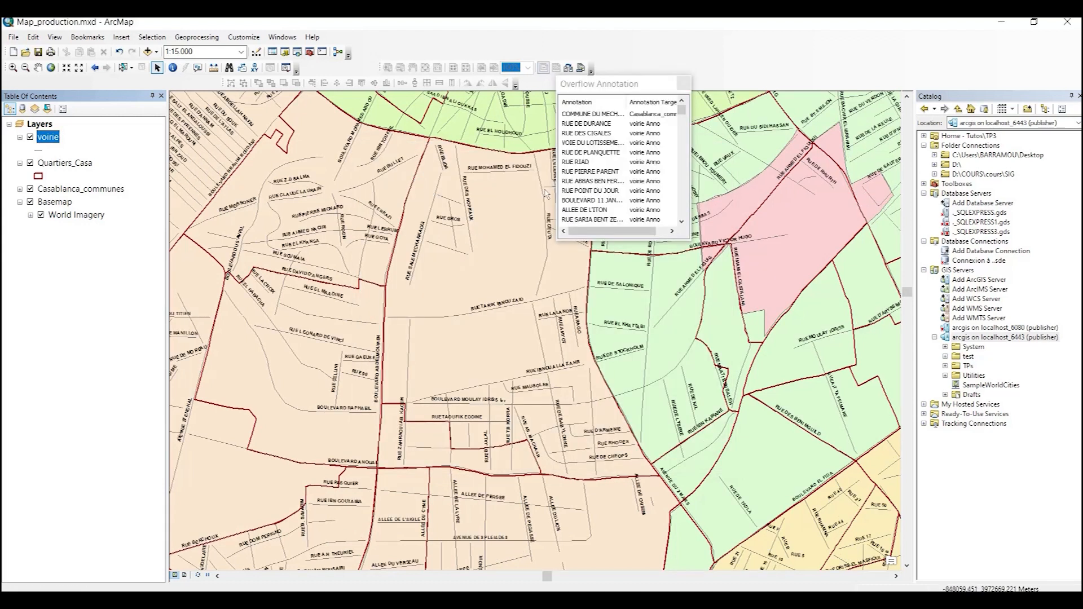
{"action": "left_click", "coordinate": [682, 84]}
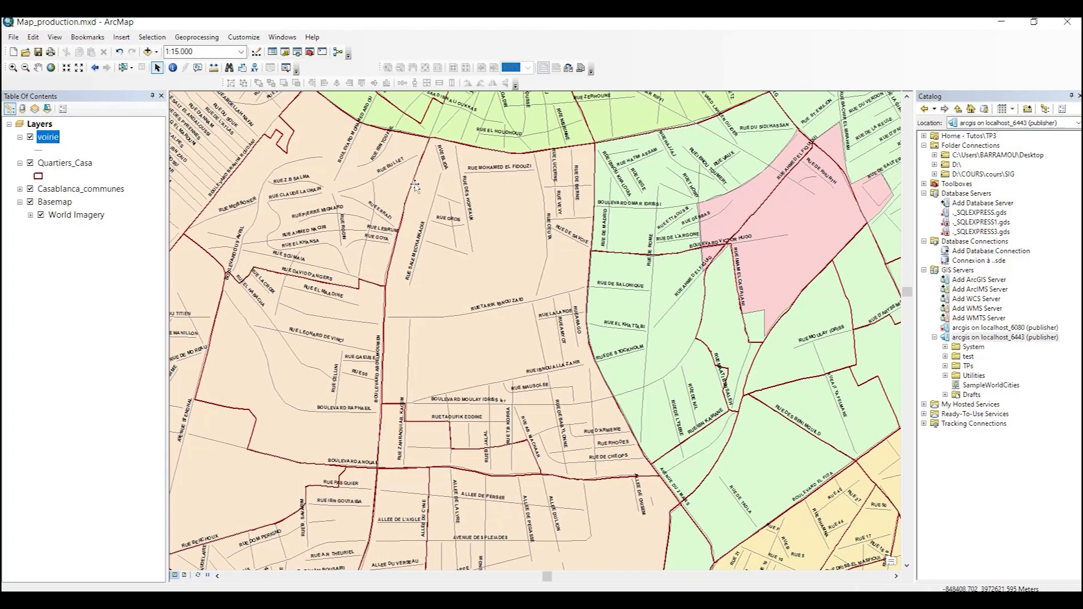
- Move the RUE DES HOPITAUX annotation slightly along its street
{"action": "left_click", "coordinate": [469, 211]}
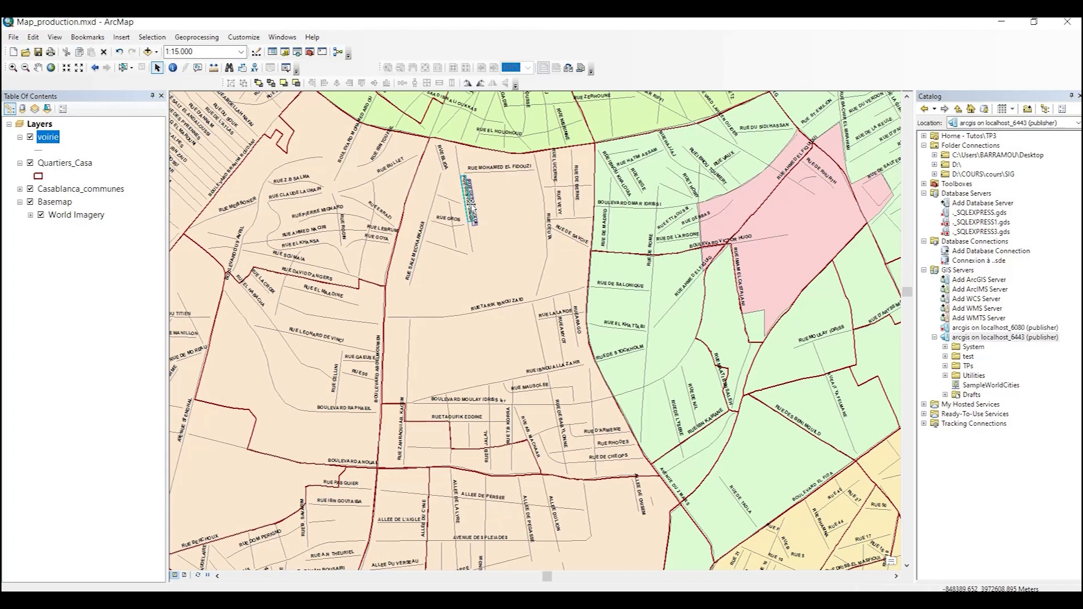
{"action": "mouse_move", "coordinate": [471, 217]}
{"action": "left_mouse_down"}
{"action": "mouse_move", "coordinate": [486, 156]}
{"action": "mouse_move", "coordinate": [474, 229]}
{"action": "left_mouse_up"}
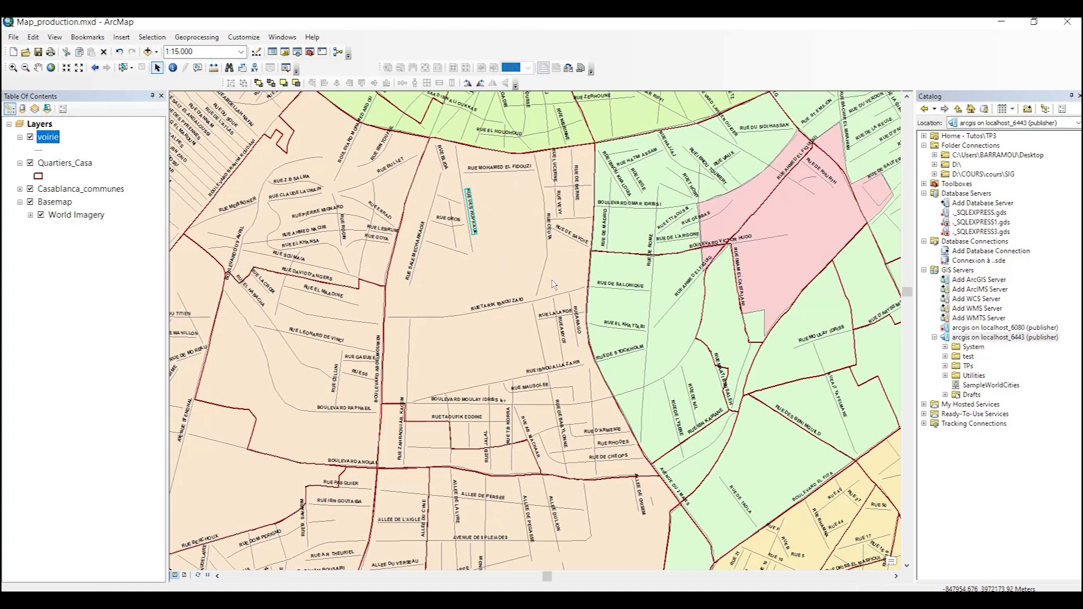
- Examine how the street annotation displays at smaller map scales, and set the map scale to 1:15.000
{"action": "scroll", "coordinate": [552, 287], "scroll_direction": "up", "scroll_amount": 2}
{"action": "scroll", "coordinate": [552, 288], "scroll_direction": "up", "scroll_amount": 2}
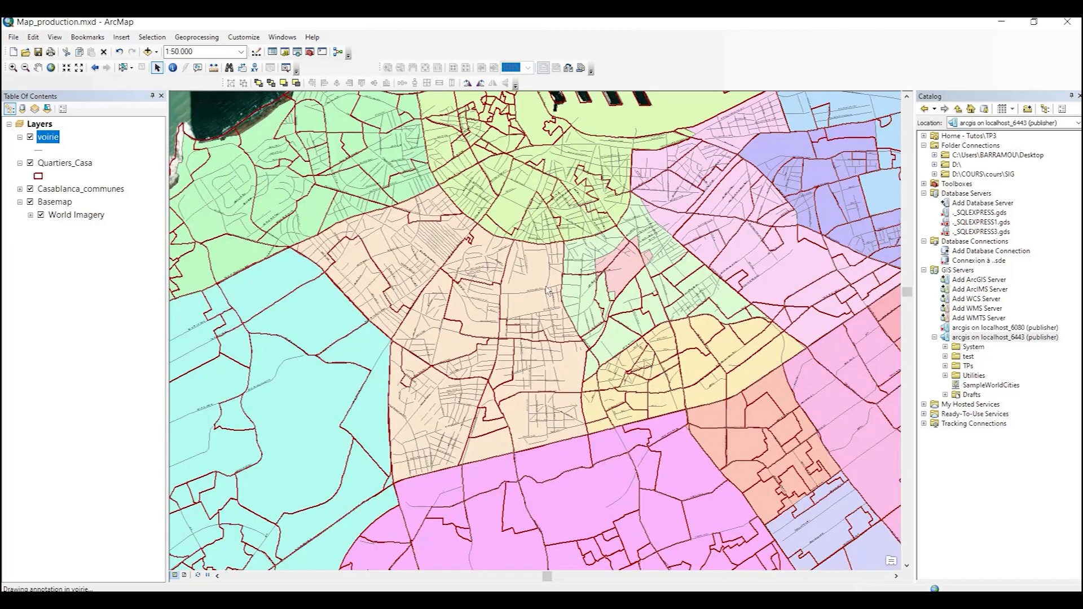
{"action": "scroll", "coordinate": [549, 263], "scroll_direction": "up", "scroll_amount": 2}
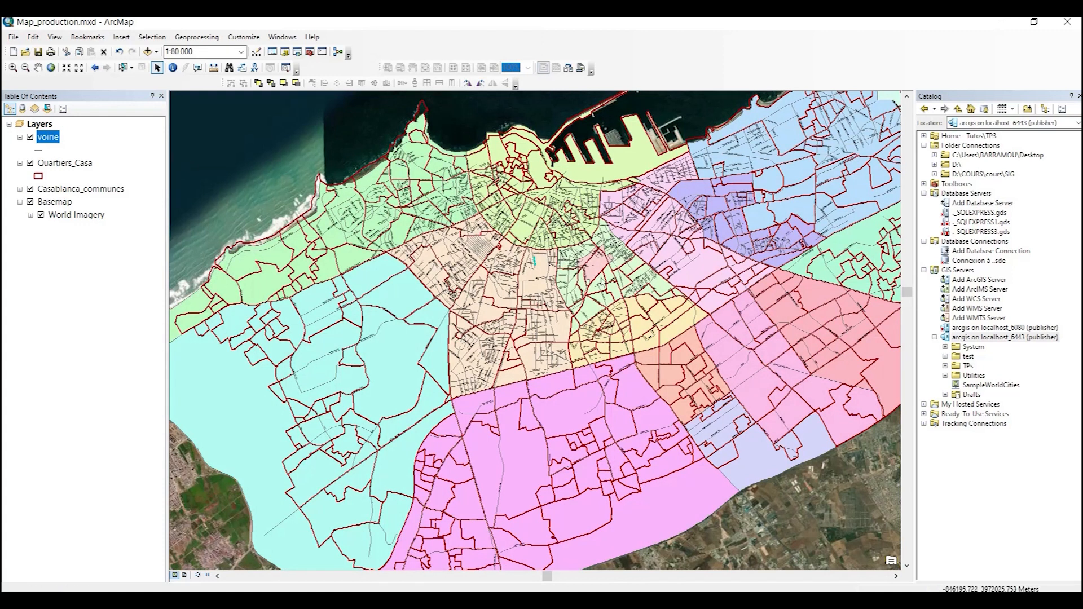
{"action": "scroll", "coordinate": [602, 285], "scroll_direction": "up", "scroll_amount": 1}
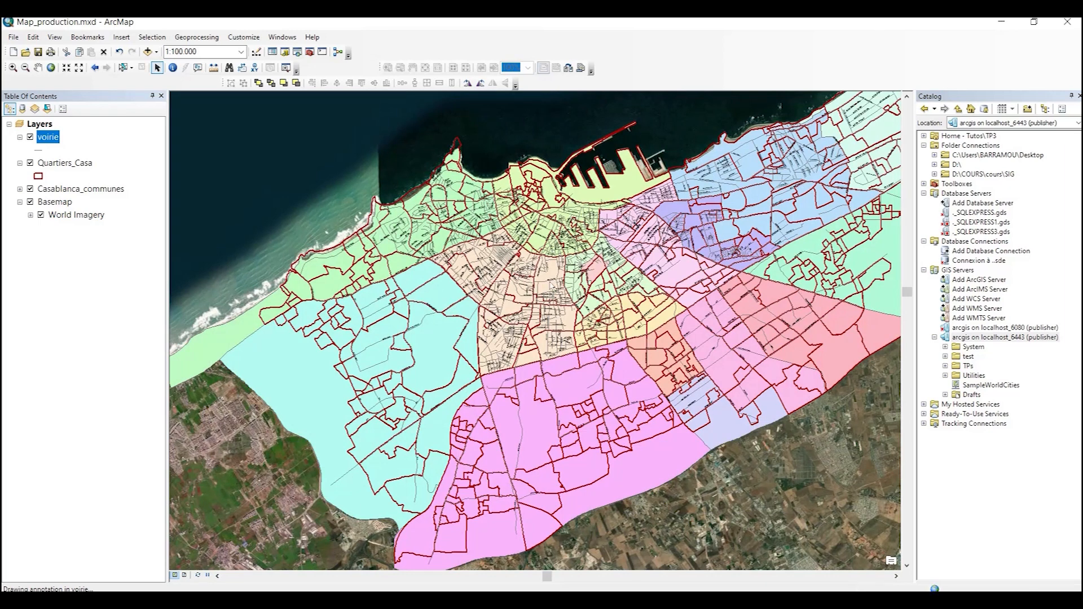
{"action": "scroll", "coordinate": [552, 284], "scroll_direction": "down", "scroll_amount": 2}
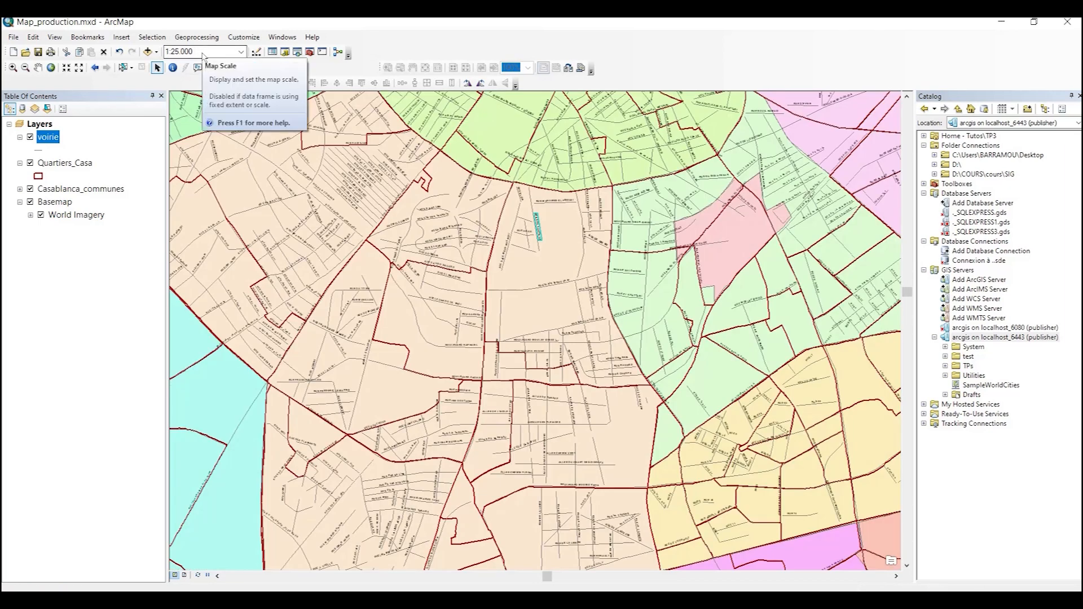
{"action": "left_click", "coordinate": [204, 54]}
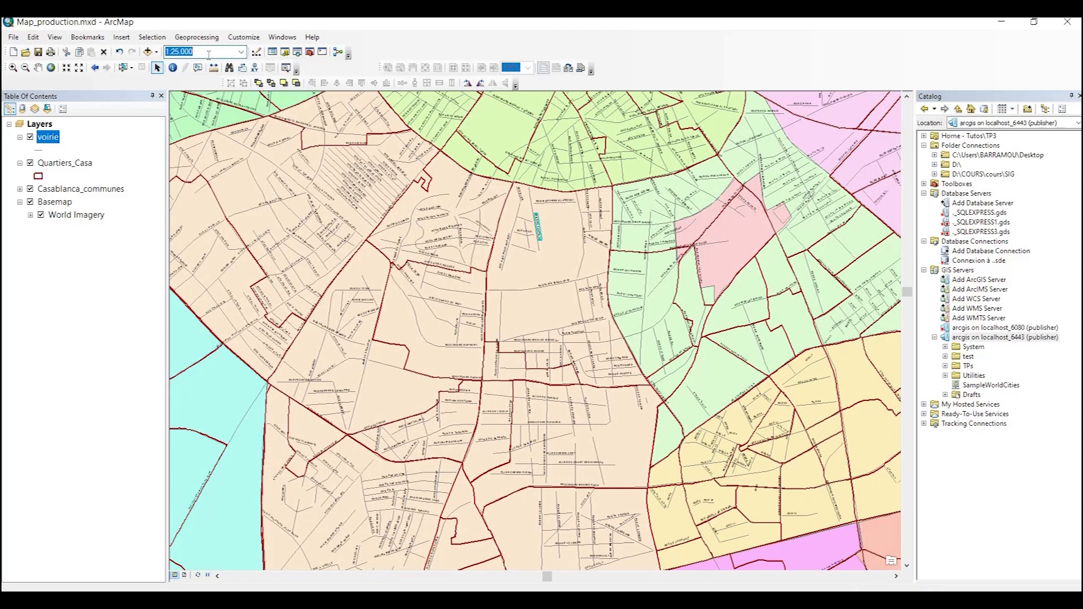
{"action": "type", "text": "15.000"}
{"action": "key", "text": "Return"}
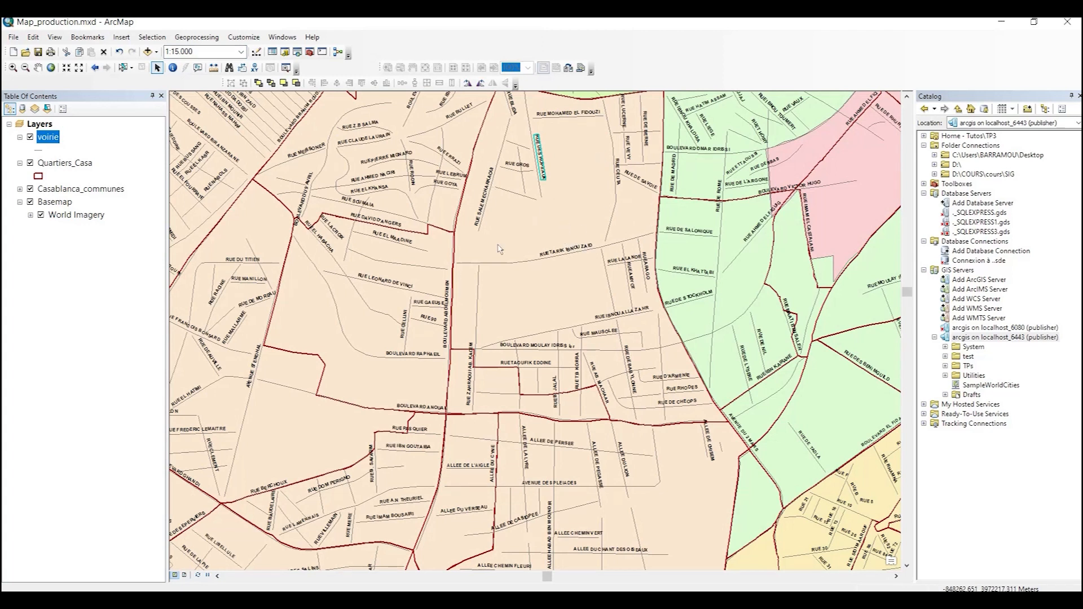
- Load the ArcGIS Online / Bing Maps / Google Maps standard scales, restrict zooming to these scales, and check the zoom behaviour
{"action": "scroll", "coordinate": [498, 249], "scroll_direction": "up", "scroll_amount": 5}
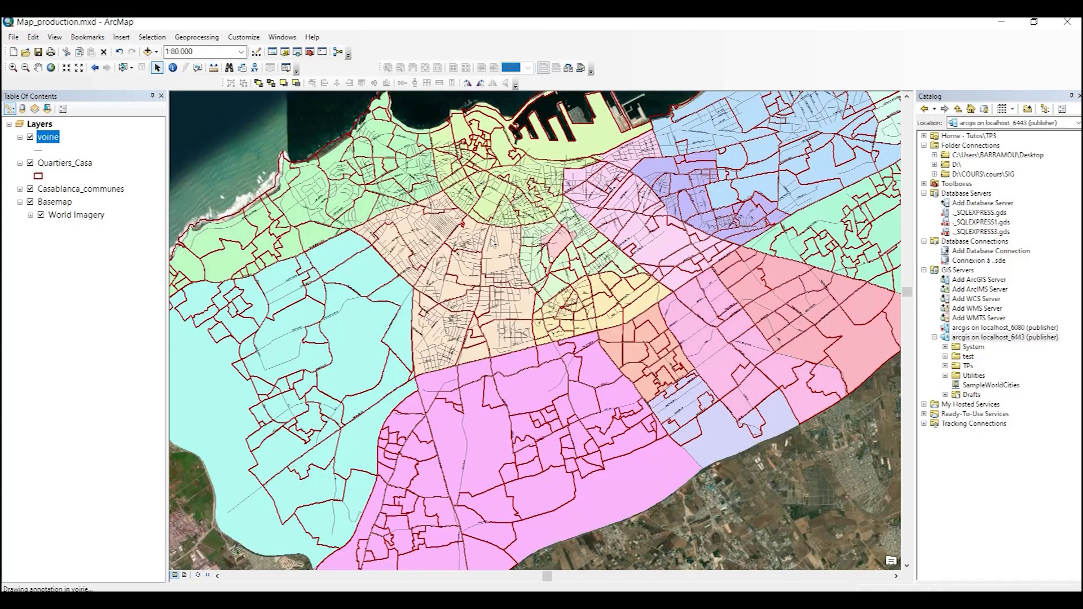
{"action": "scroll", "coordinate": [500, 324], "scroll_direction": "up", "scroll_amount": 3}
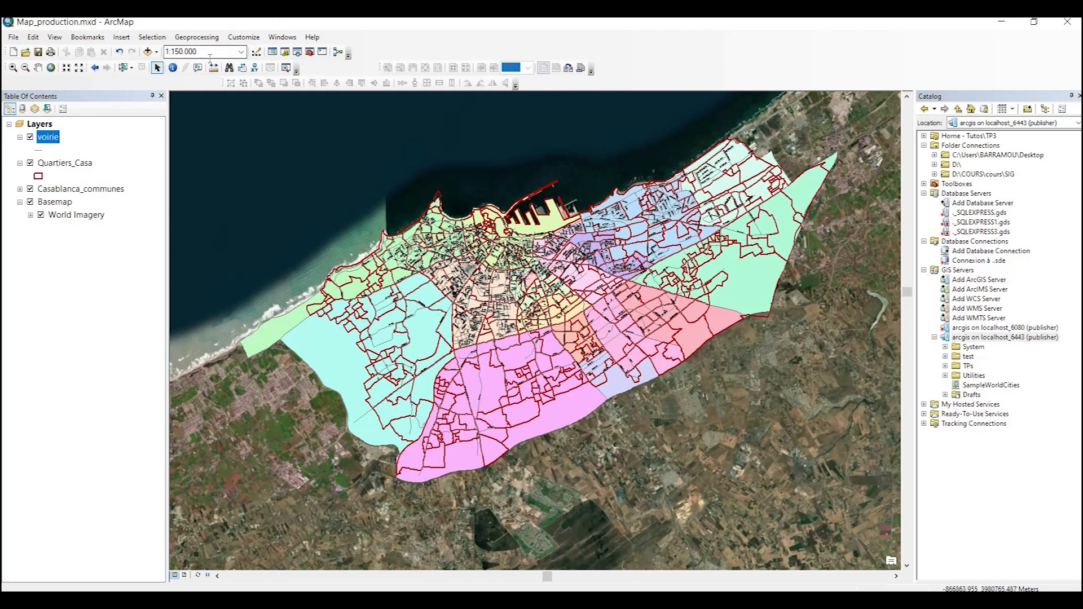
{"action": "left_click", "coordinate": [241, 52]}
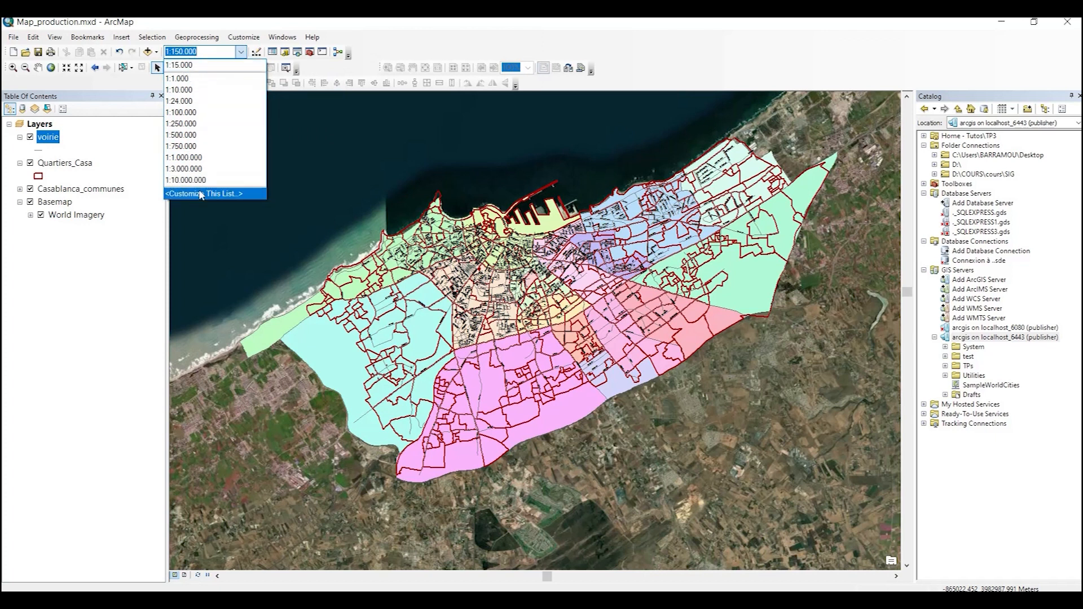
{"action": "left_click", "coordinate": [365, 51]}
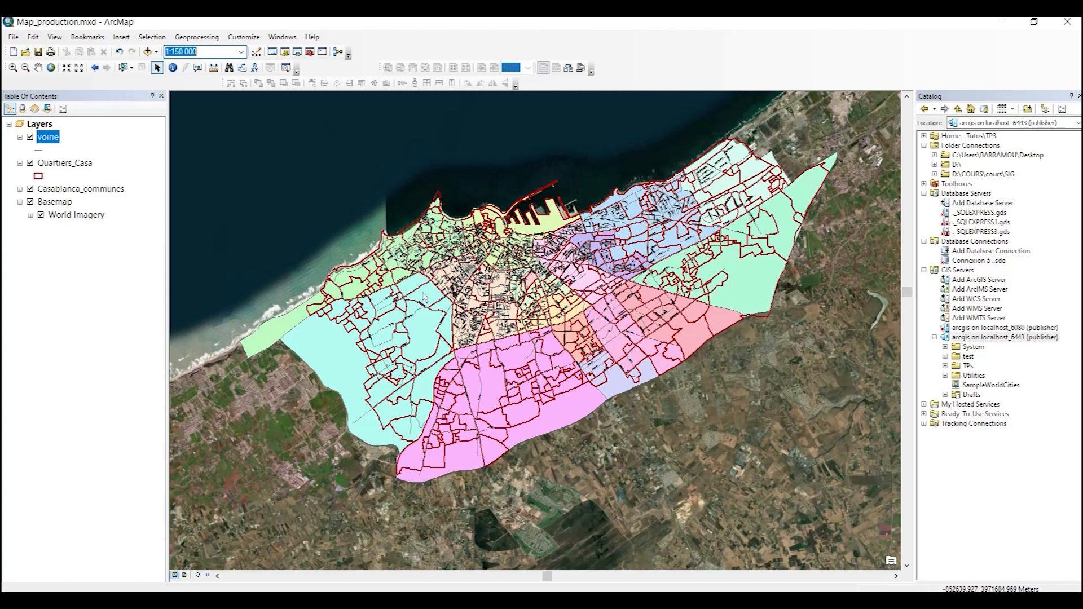
{"action": "left_click", "coordinate": [241, 51]}
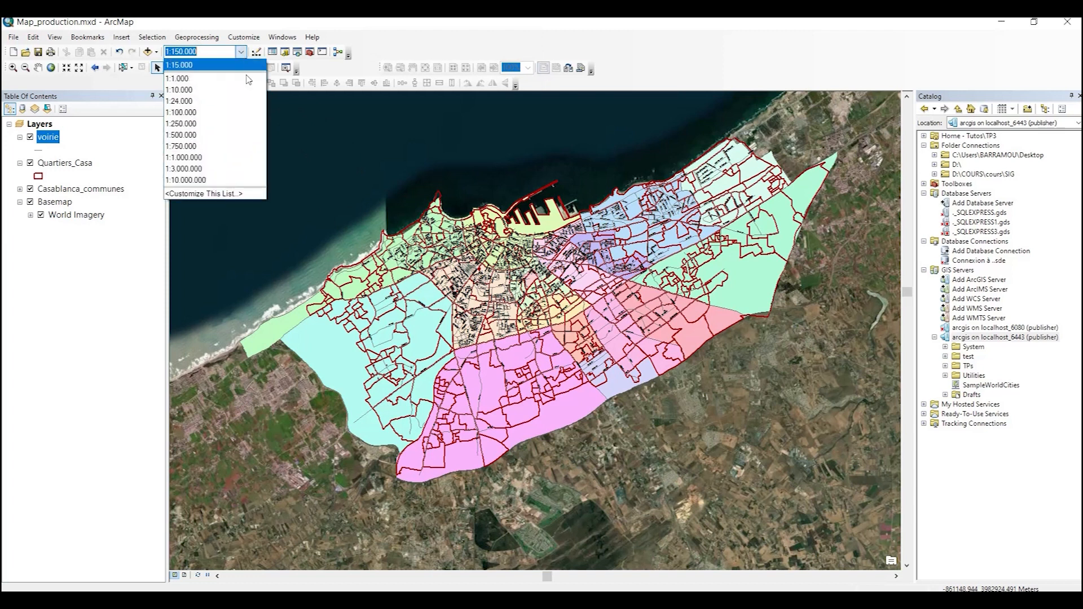
{"action": "left_click", "coordinate": [228, 195]}
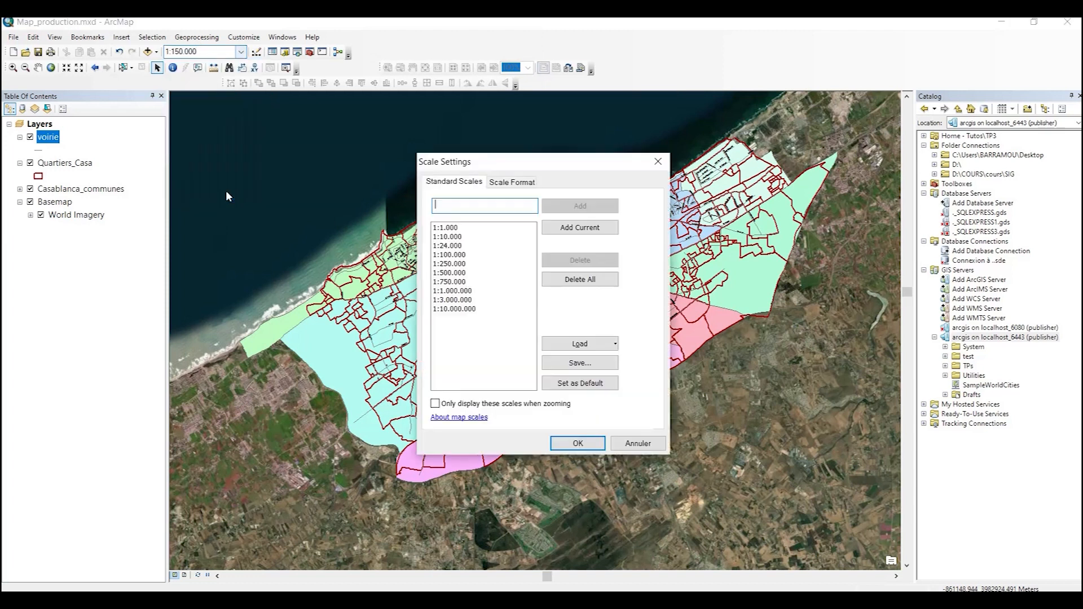
{"action": "left_click", "coordinate": [567, 345]}
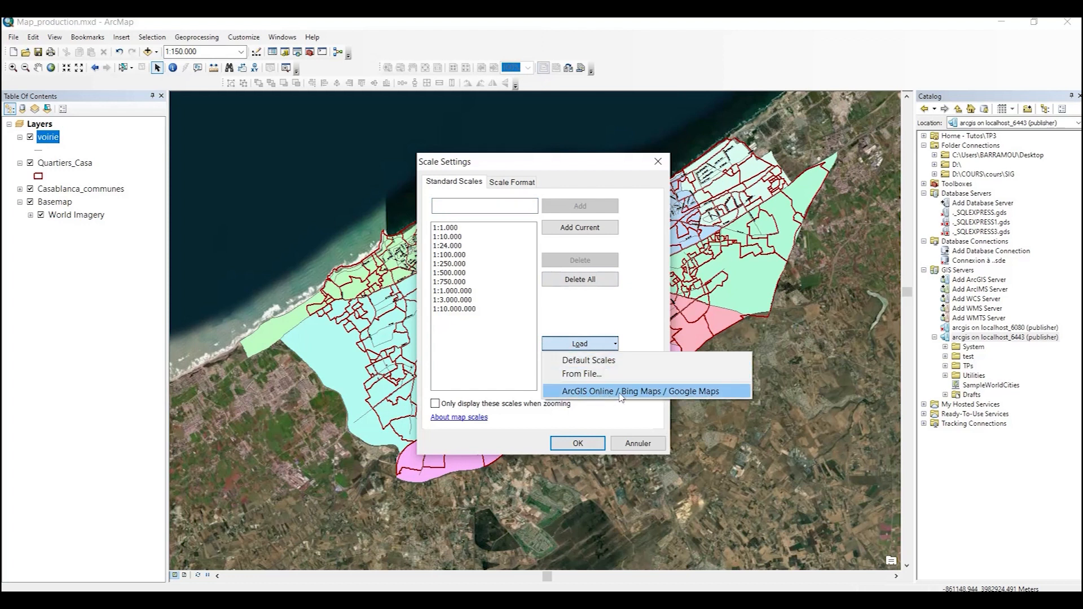
{"action": "left_click", "coordinate": [658, 392]}
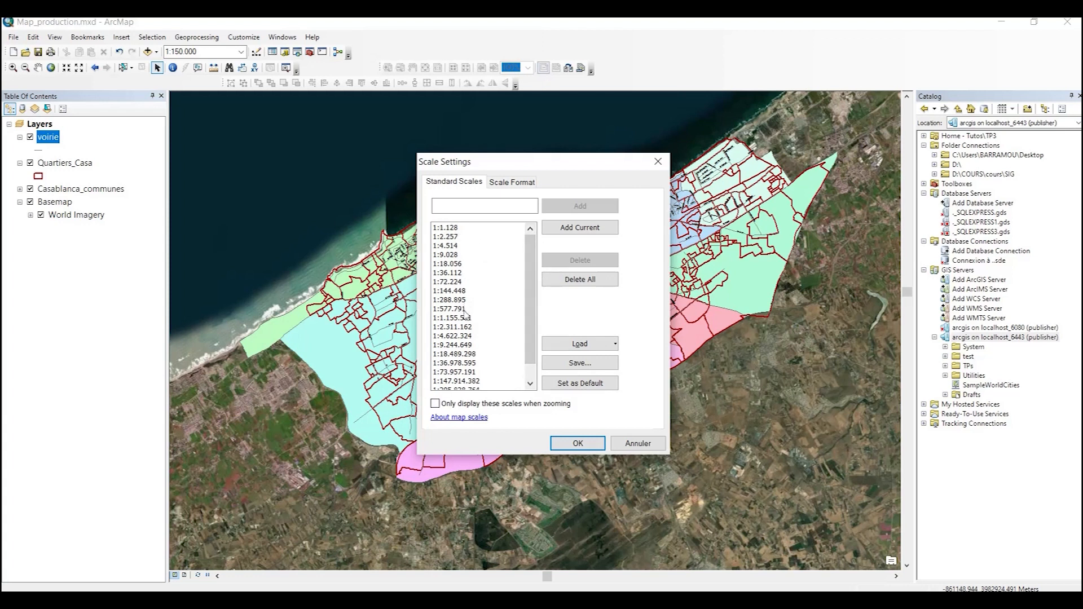
{"action": "left_click", "coordinate": [438, 406]}
{"action": "left_click", "coordinate": [578, 442]}
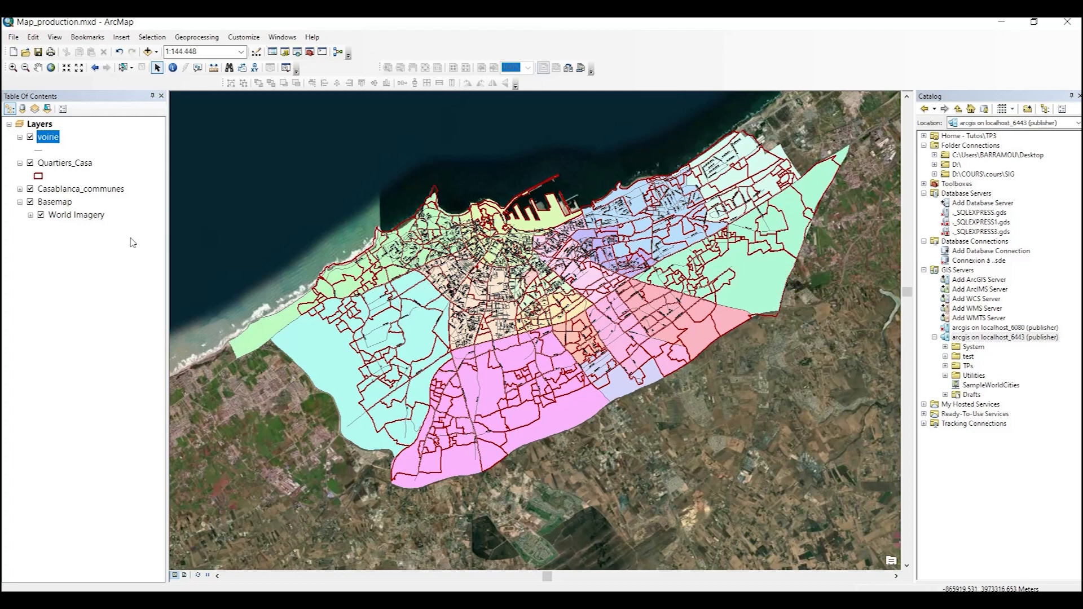
{"action": "scroll", "coordinate": [575, 319], "scroll_direction": "down", "scroll_amount": 3}
{"action": "scroll", "coordinate": [575, 319], "scroll_direction": "up", "scroll_amount": 3}
- Set up the Map_production service on arcgis on localhost_6443 (publisher) in a new folder Optimistion_services, and analyze it for publishing
{"action": "left_click", "coordinate": [12, 37]}
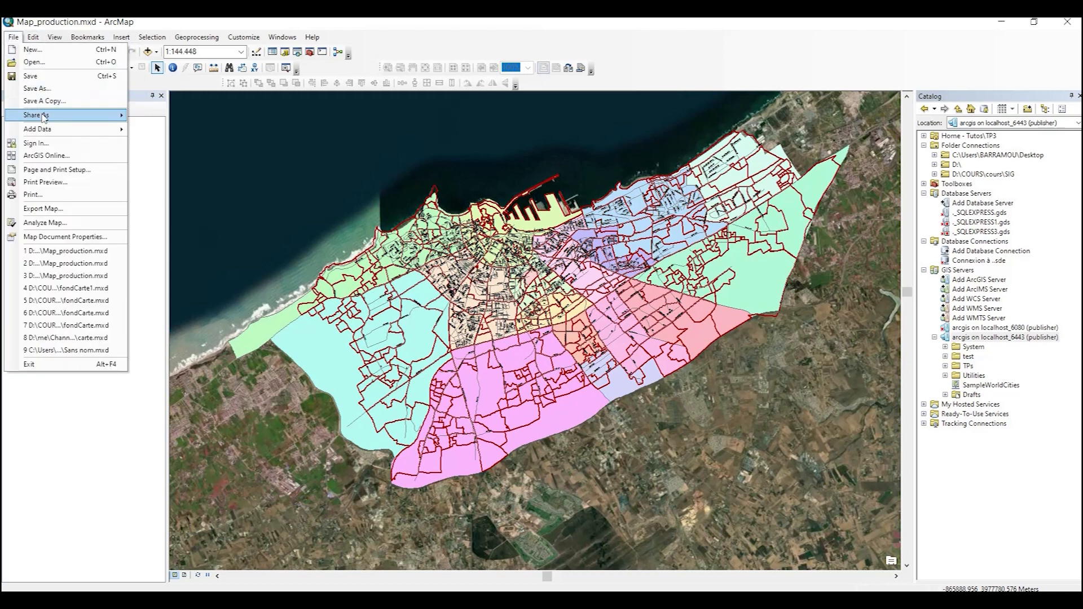
{"action": "mouse_move", "coordinate": [113, 115]}
{"action": "left_click", "coordinate": [183, 129]}
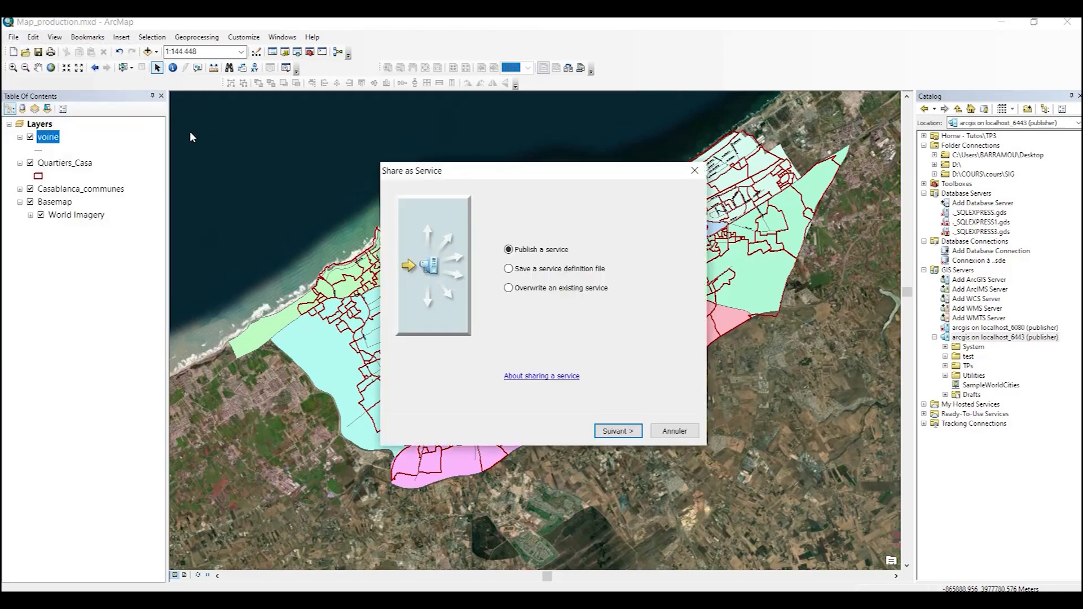
{"action": "left_click", "coordinate": [631, 436]}
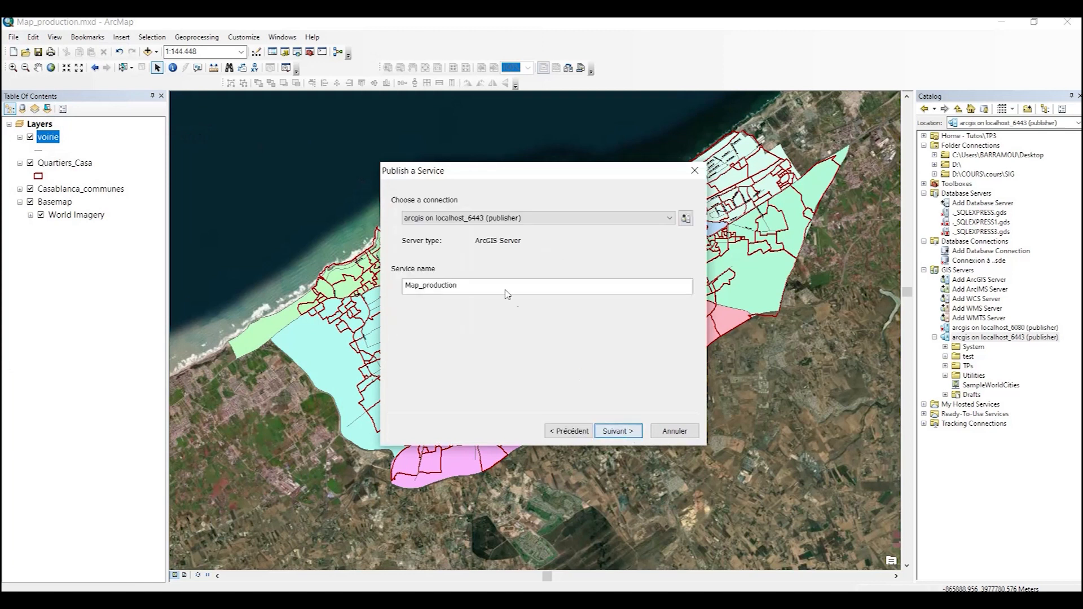
{"action": "left_click", "coordinate": [616, 429]}
{"action": "left_click", "coordinate": [467, 244]}
{"action": "left_click", "coordinate": [581, 241]}
{"action": "type", "text": "Optimistion_services"}
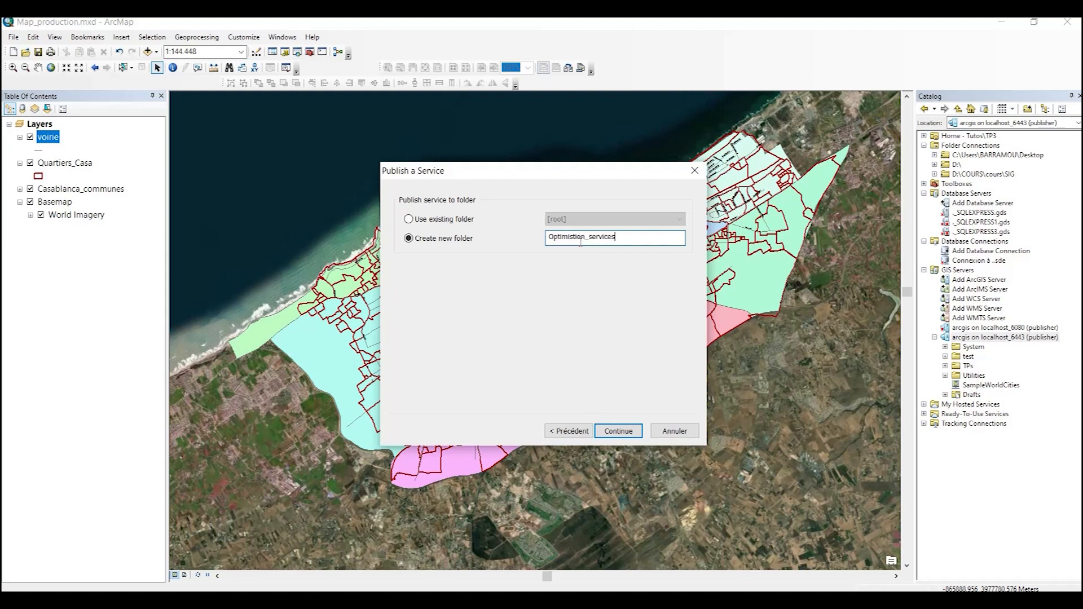
{"action": "left_click", "coordinate": [625, 430]}
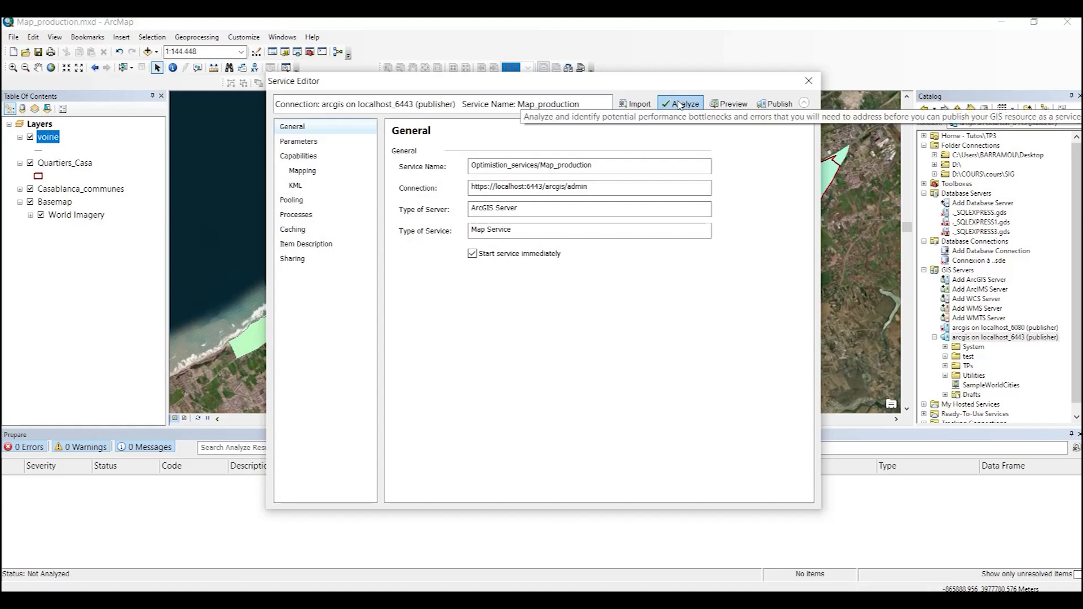
{"action": "left_click", "coordinate": [679, 105]}
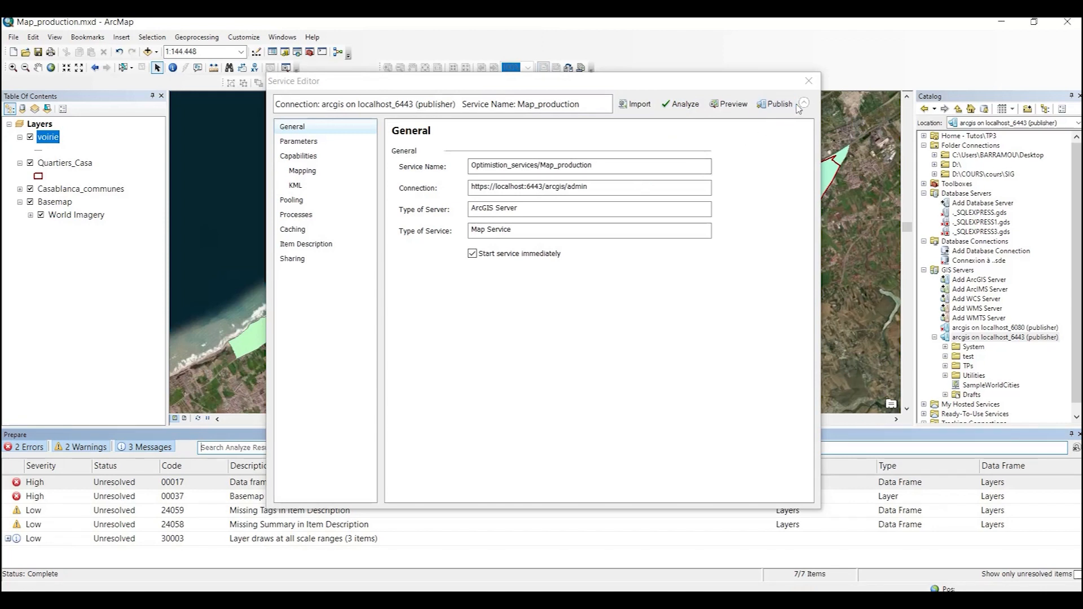
- Resolve the basemap publishing error by removing the Basemap layer from the map, and analyze the service again
{"action": "left_click", "coordinate": [804, 104]}
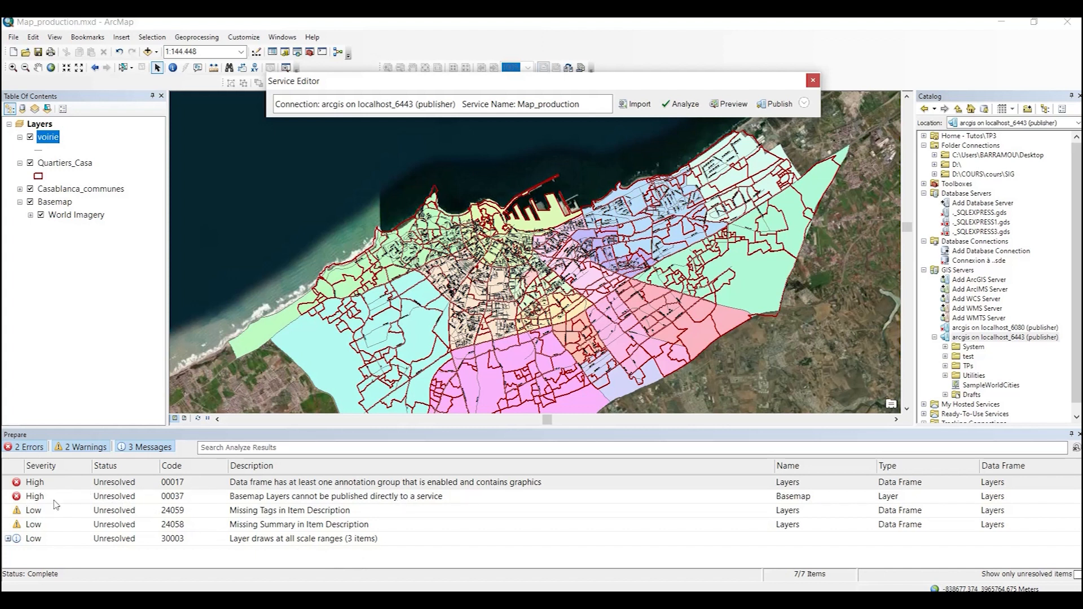
{"action": "left_click", "coordinate": [55, 499]}
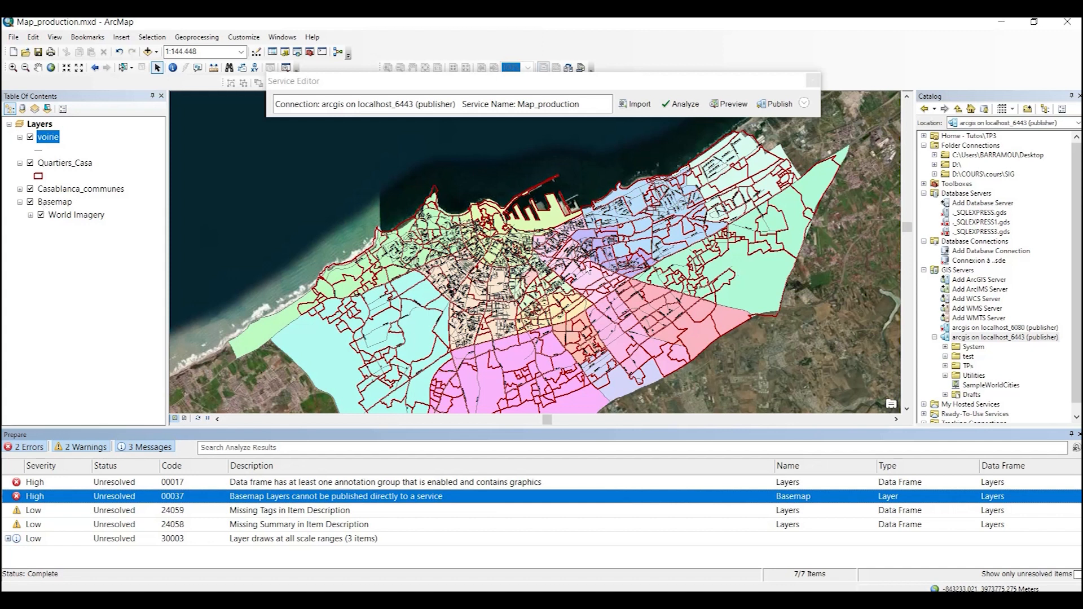
{"action": "right_click", "coordinate": [48, 500]}
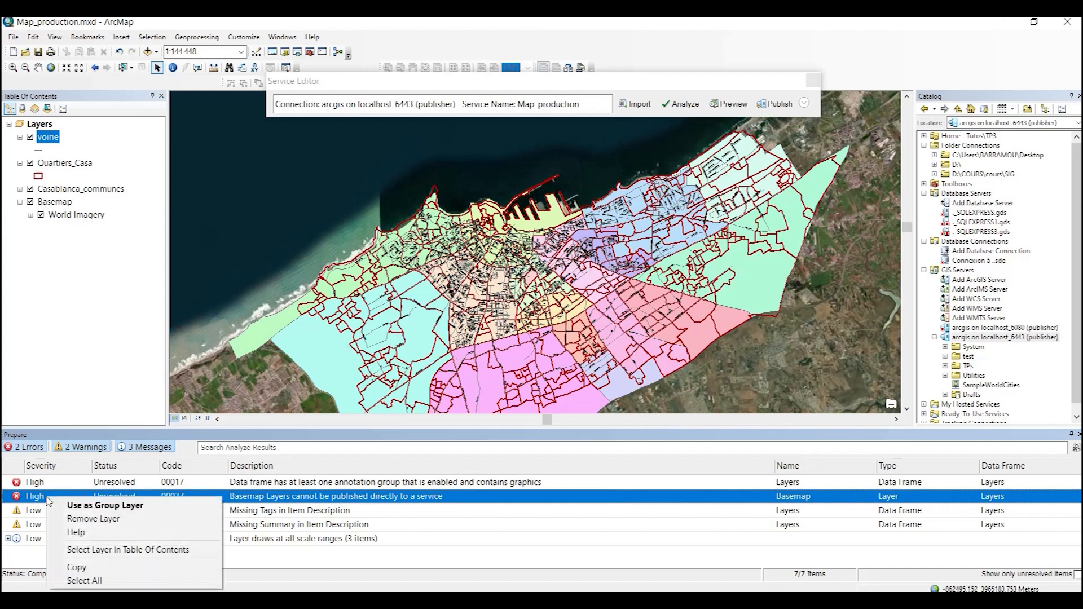
{"action": "left_click", "coordinate": [104, 519]}
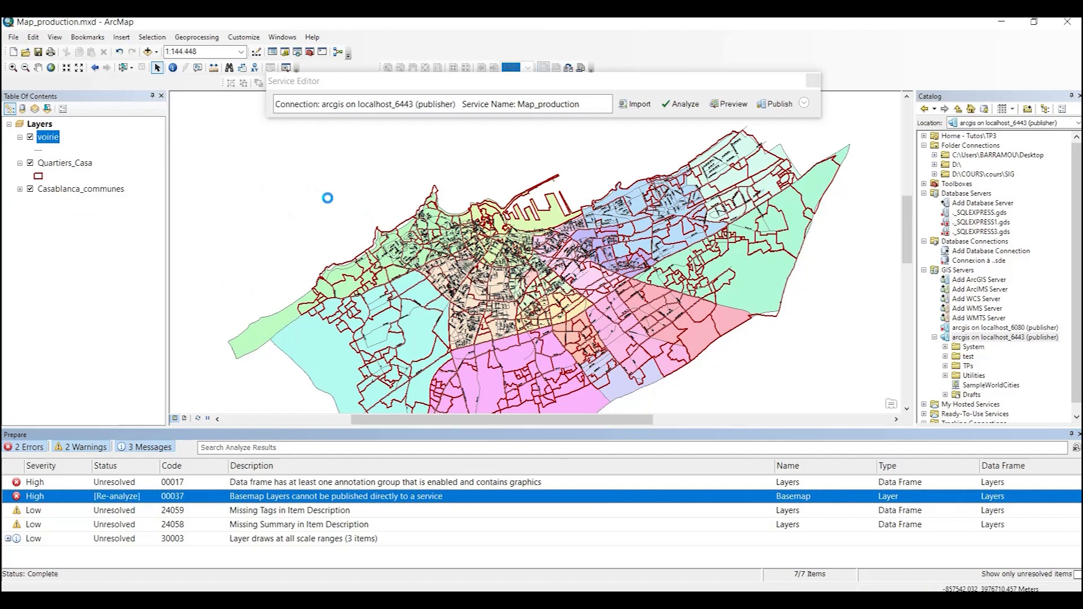
{"action": "left_click", "coordinate": [680, 106]}
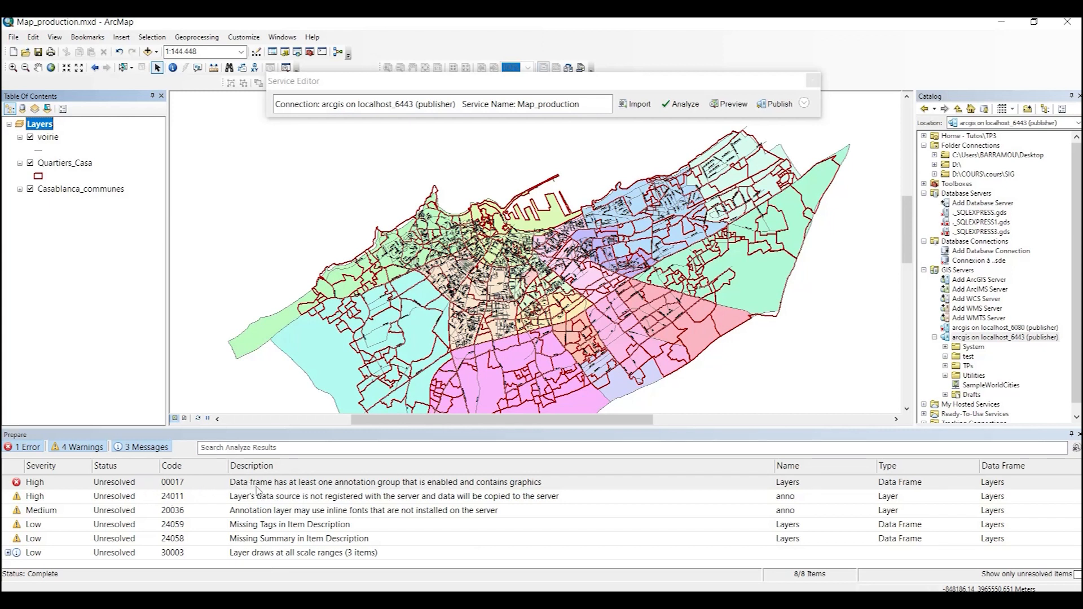
- Convert the text graphics to Converted_Graphics in Anno.gdb with voirie's coordinate system and a new reference scale, deleting the graphics and adding the layer
{"action": "right_click", "coordinate": [339, 486]}
{"action": "left_click", "coordinate": [397, 491]}
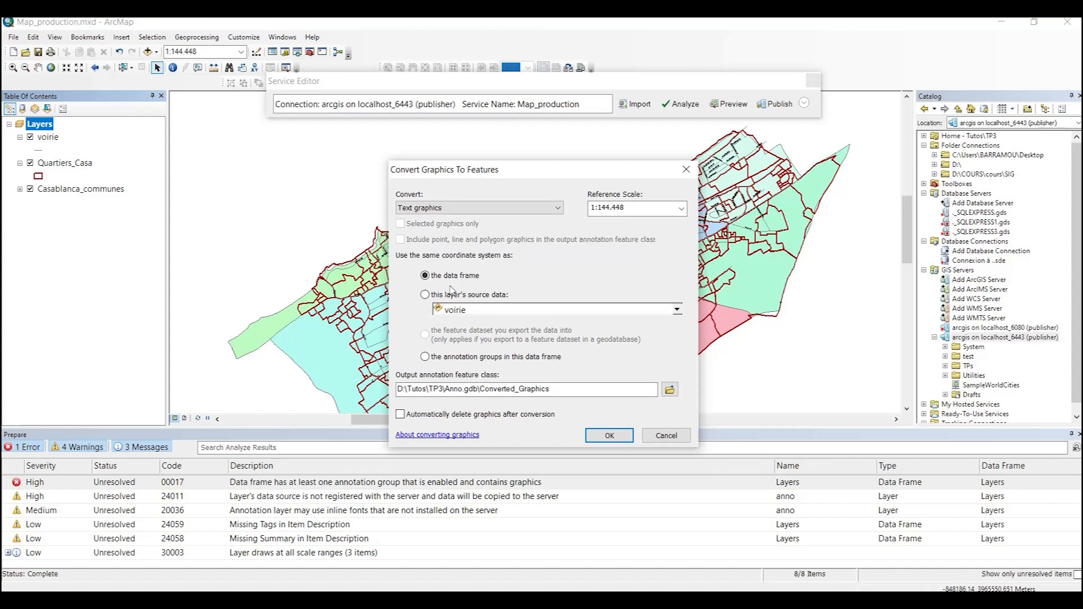
{"action": "left_click", "coordinate": [433, 297]}
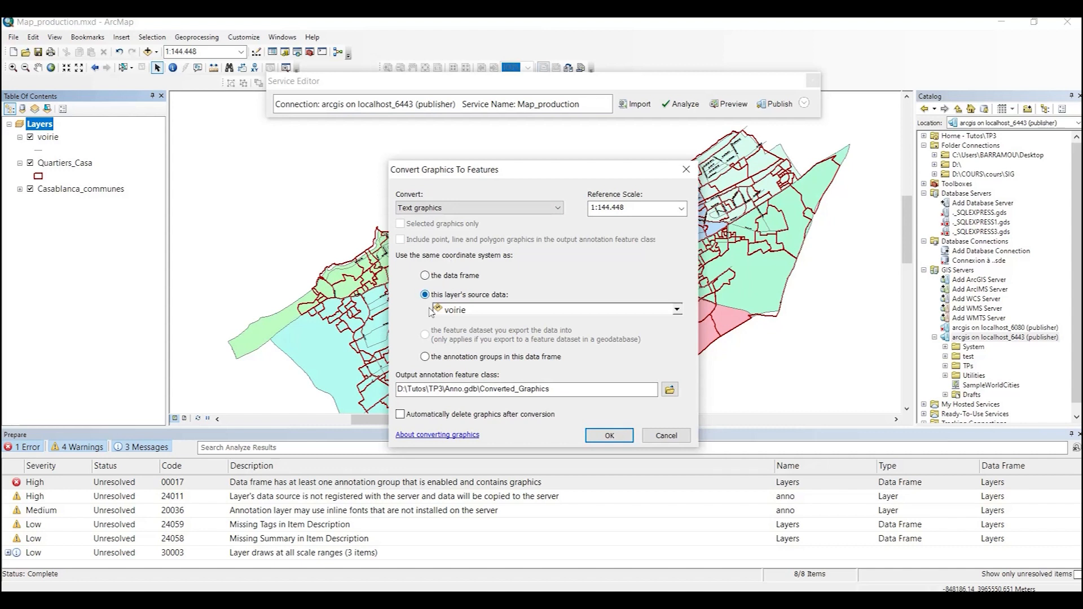
{"action": "double_click", "coordinate": [624, 207]}
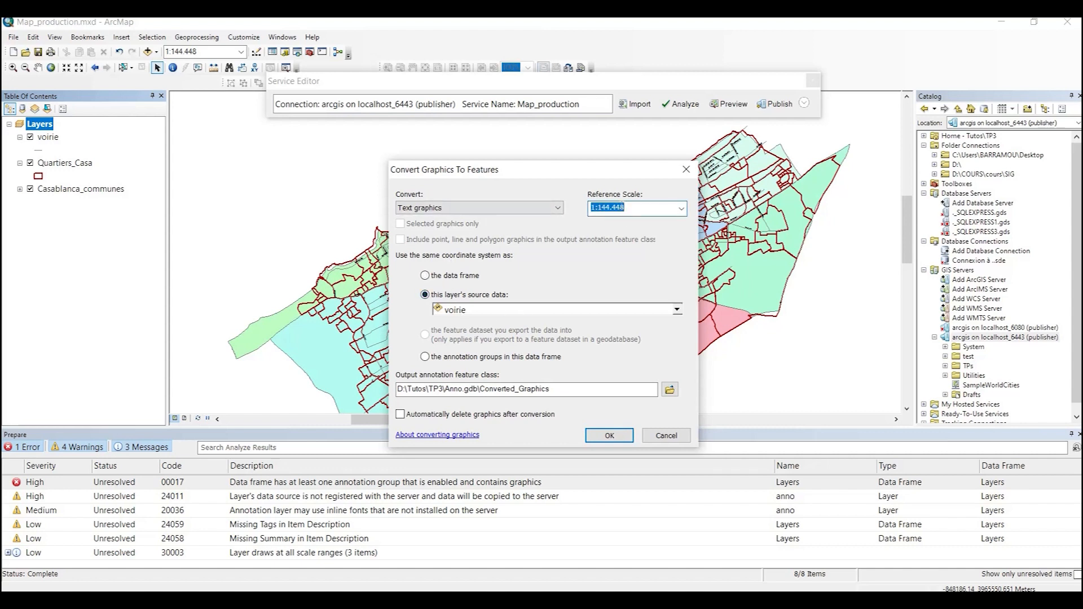
{"action": "type", "text": "15"}
{"action": "left_click", "coordinate": [417, 420]}
{"action": "left_click", "coordinate": [609, 438]}
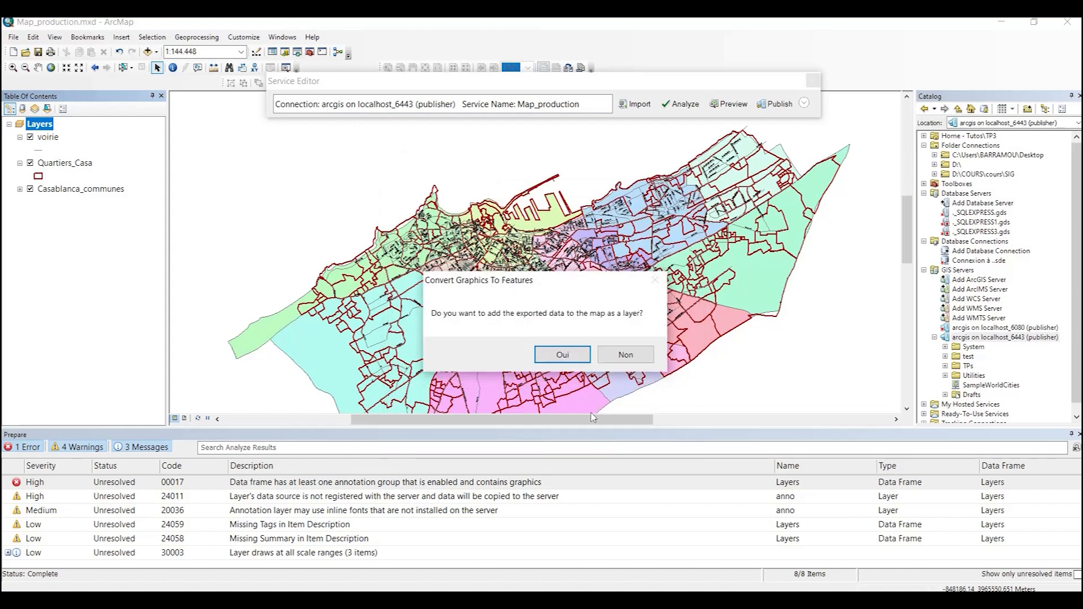
{"action": "left_click", "coordinate": [570, 355]}
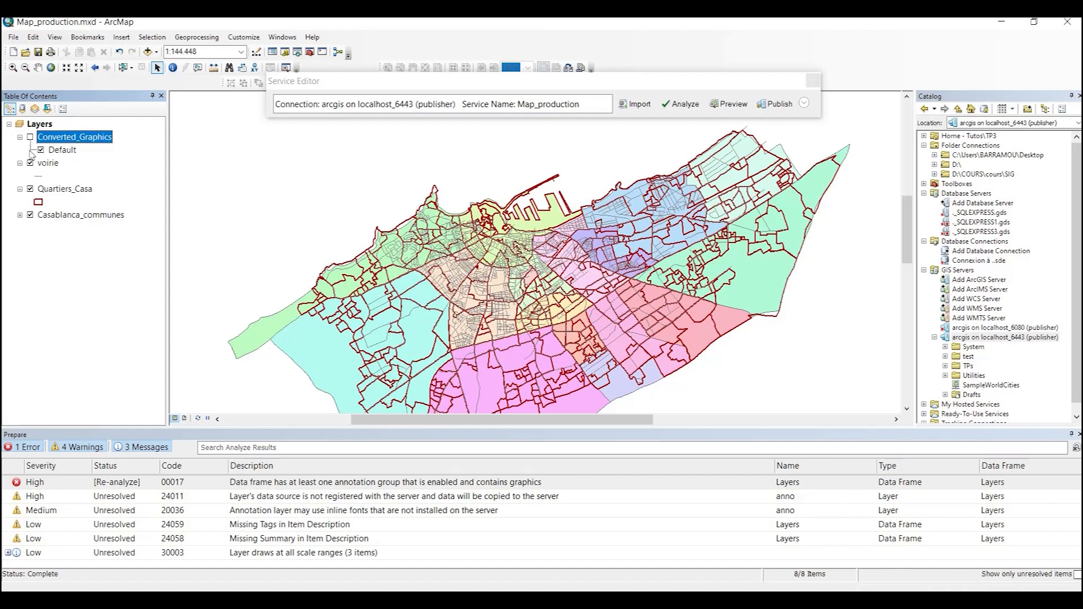
- Turn on the Converted_Graphics annotation layer in the map and analyze the service again
{"action": "left_click", "coordinate": [31, 164]}
{"action": "left_click", "coordinate": [31, 163]}
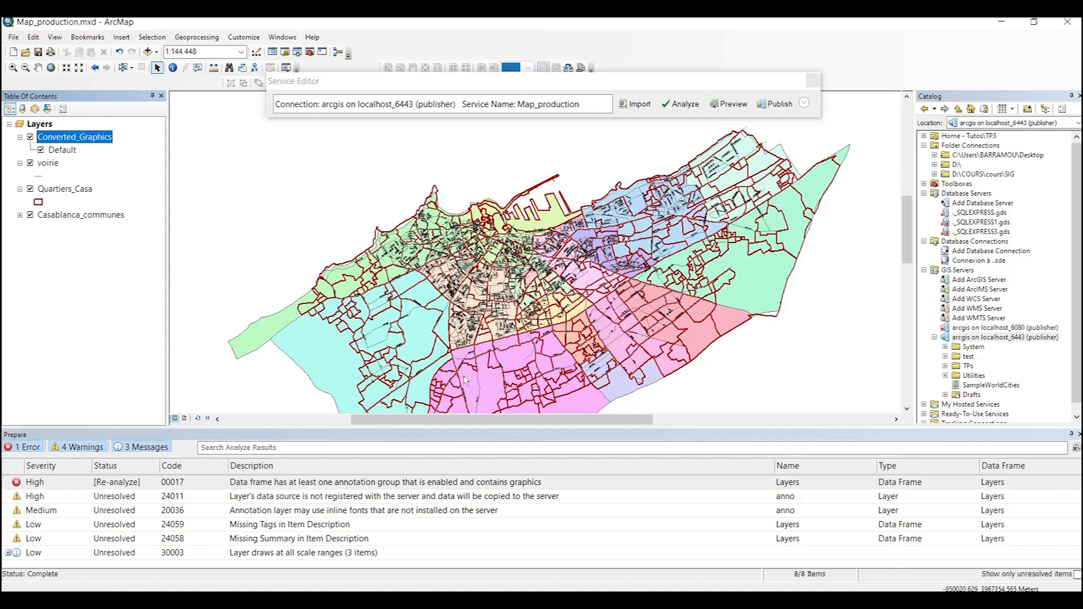
{"action": "left_click", "coordinate": [669, 108]}
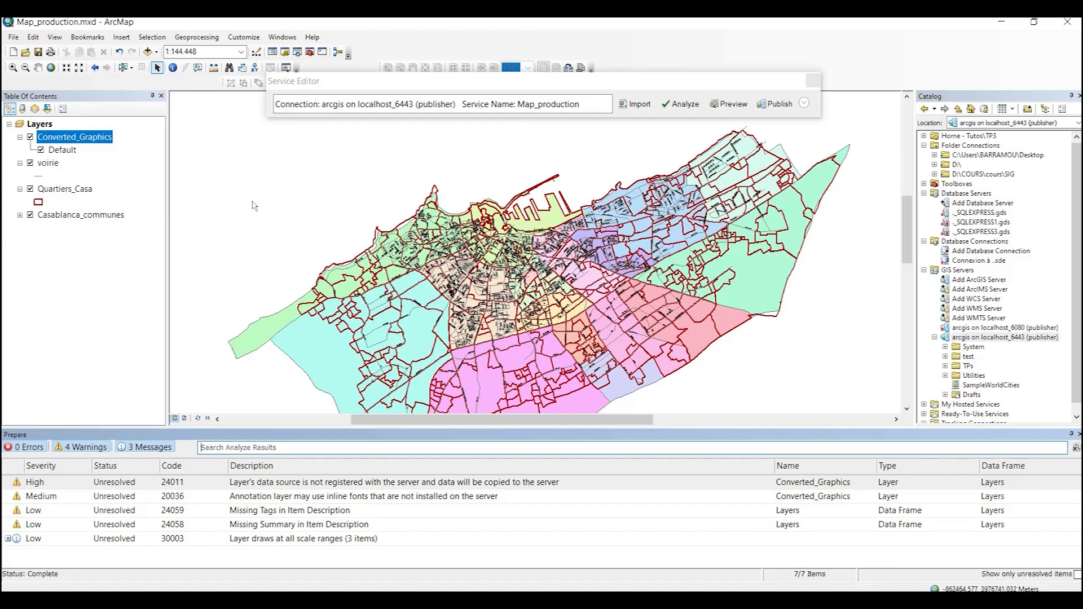
- Start registering a folder in the data store of arcgis on localhost_6443 (publisher), selecting D:\Tutos\TP3 as the folder to register
{"action": "right_click", "coordinate": [982, 339]}
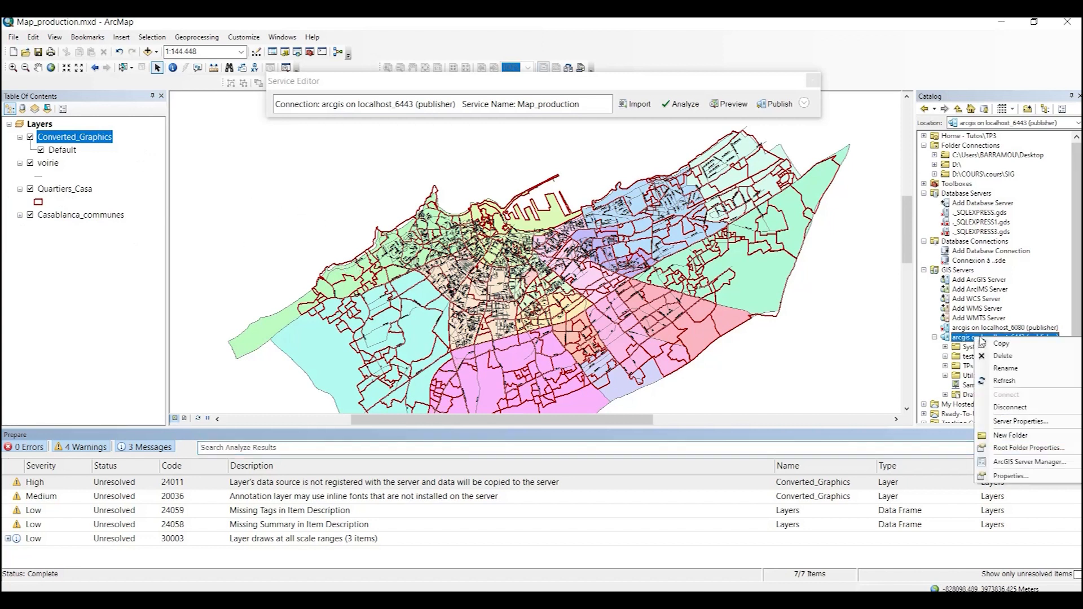
{"action": "left_click", "coordinate": [1022, 427]}
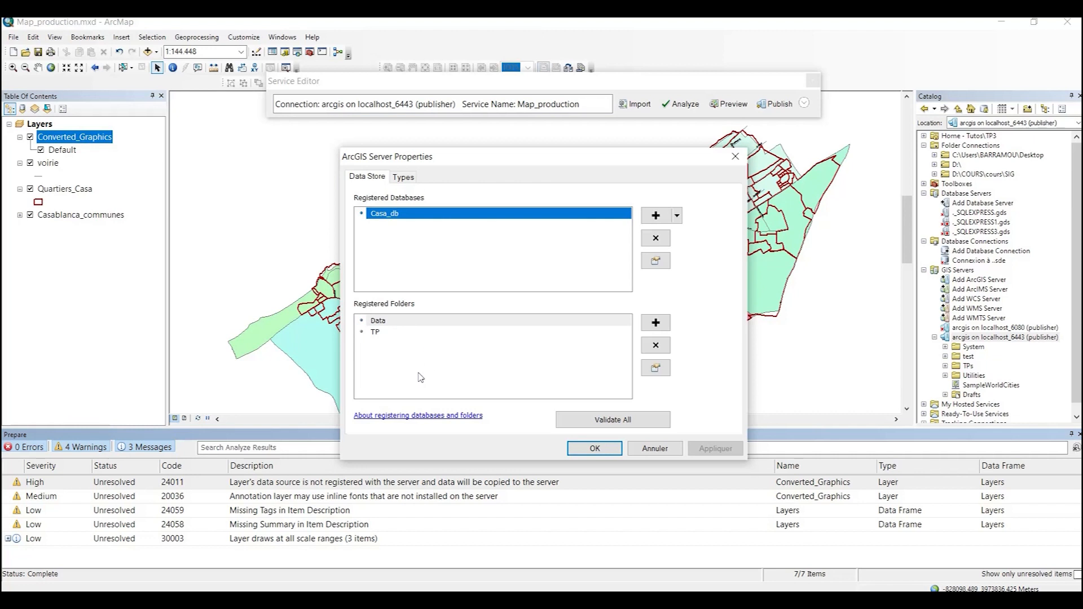
{"action": "left_click", "coordinate": [655, 322]}
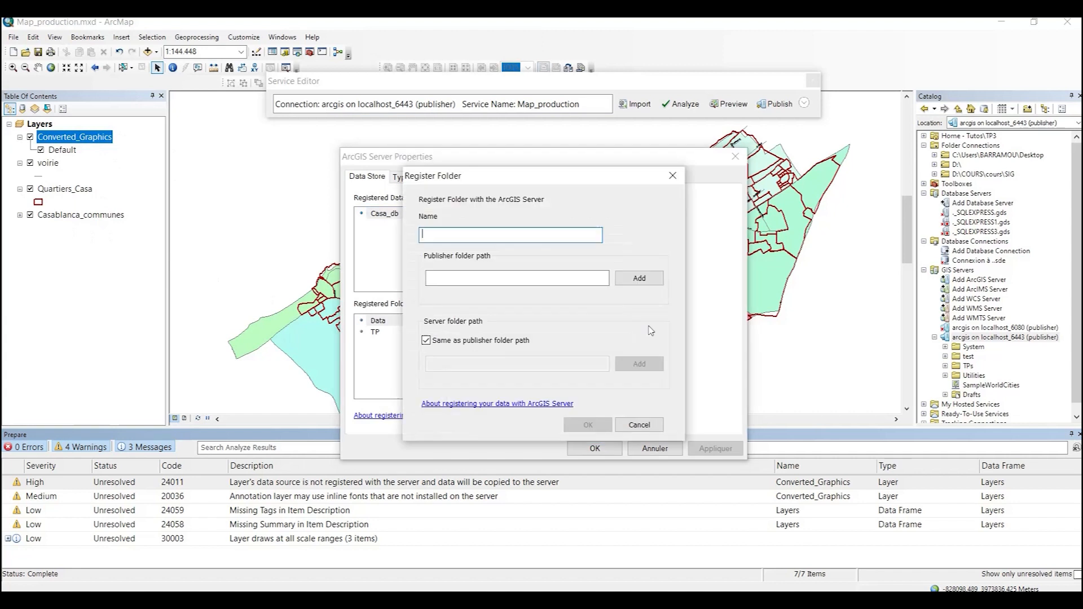
{"action": "left_click", "coordinate": [634, 280]}
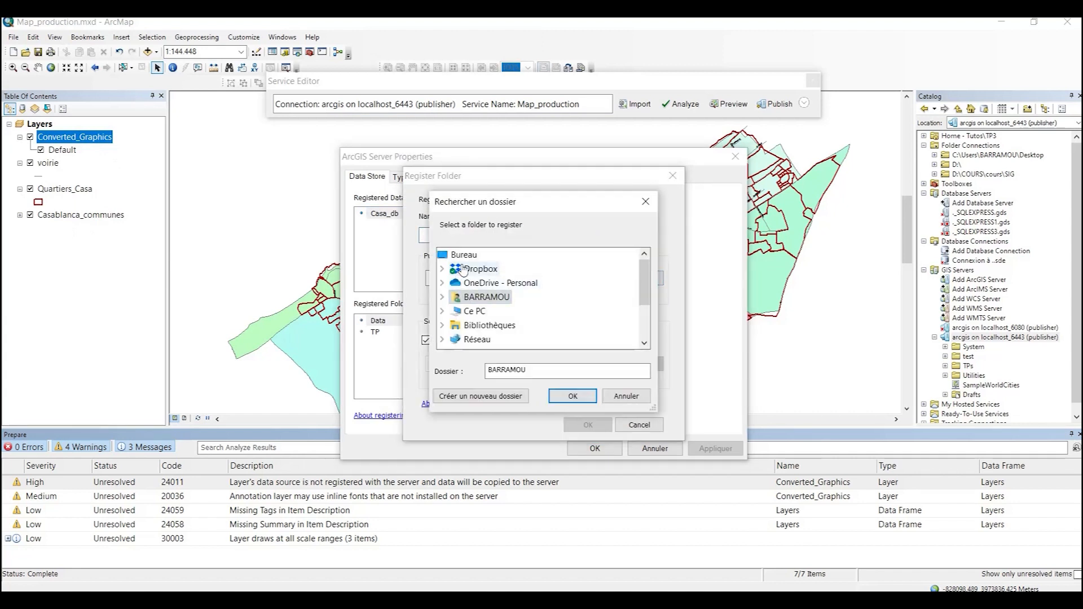
{"action": "left_click", "coordinate": [479, 312]}
{"action": "scroll", "coordinate": [593, 311], "scroll_direction": "down", "scroll_amount": 3}
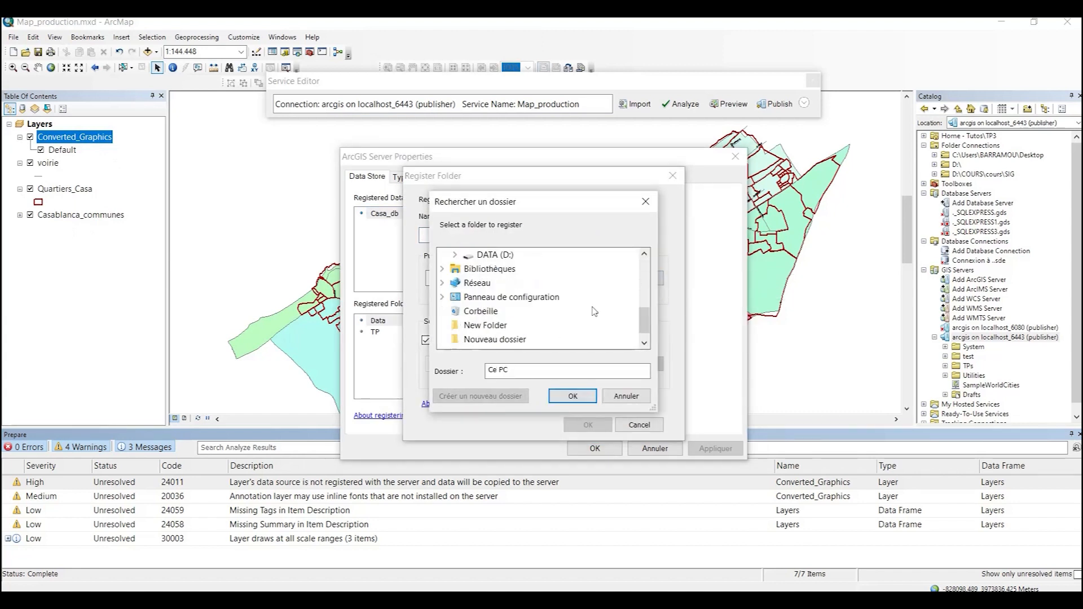
{"action": "left_click", "coordinate": [509, 257]}
{"action": "scroll", "coordinate": [557, 303], "scroll_direction": "down", "scroll_amount": 2}
{"action": "scroll", "coordinate": [558, 303], "scroll_direction": "down", "scroll_amount": 3}
{"action": "left_click", "coordinate": [545, 285]}
{"action": "left_click", "coordinate": [510, 311]}
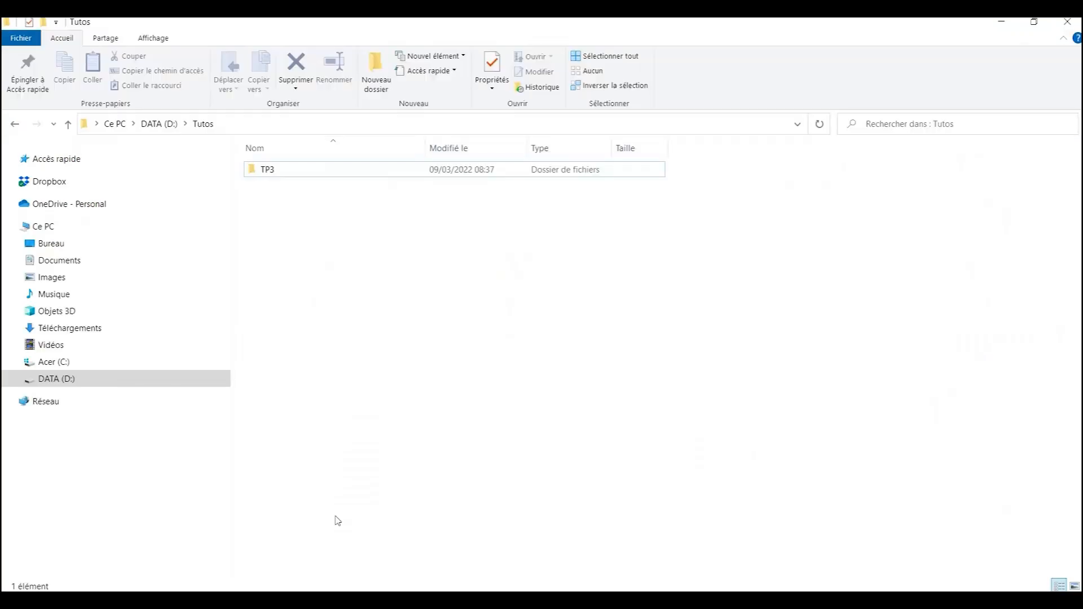
- Switch to File Explorer and add the arcgis server account to the security permissions of the TP3 folder
{"action": "left_click", "coordinate": [267, 172]}
{"action": "right_click", "coordinate": [266, 172]}
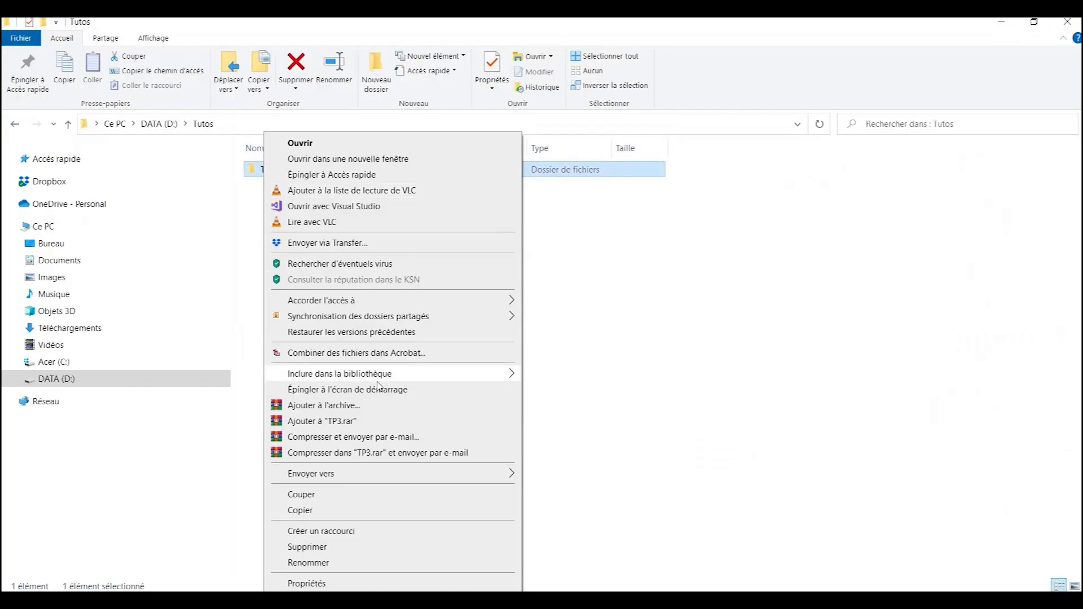
{"action": "left_click", "coordinate": [304, 584]}
{"action": "left_click", "coordinate": [362, 205]}
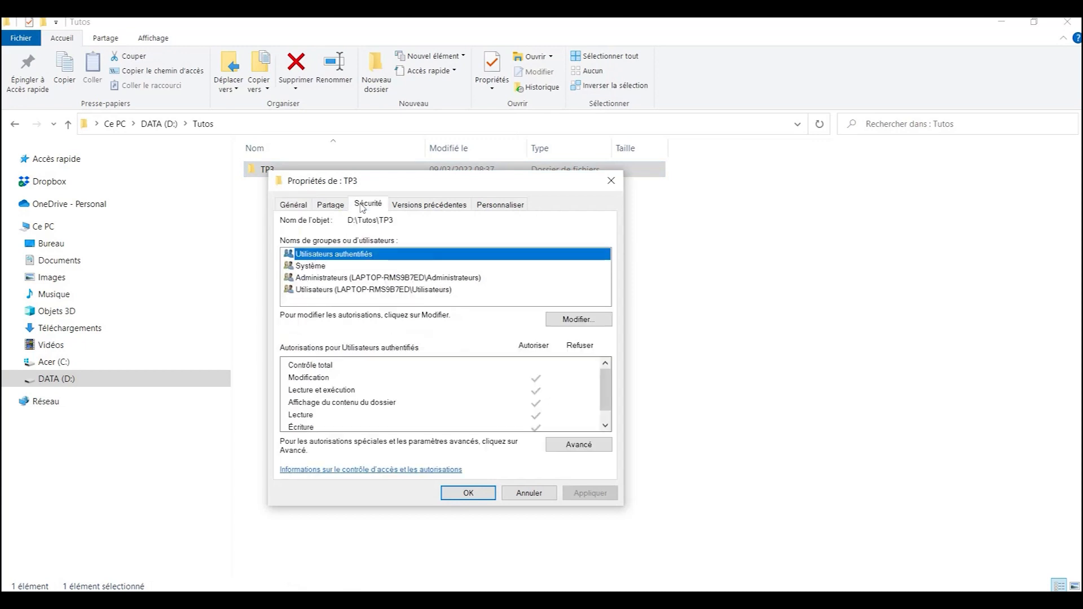
{"action": "left_click", "coordinate": [582, 319]}
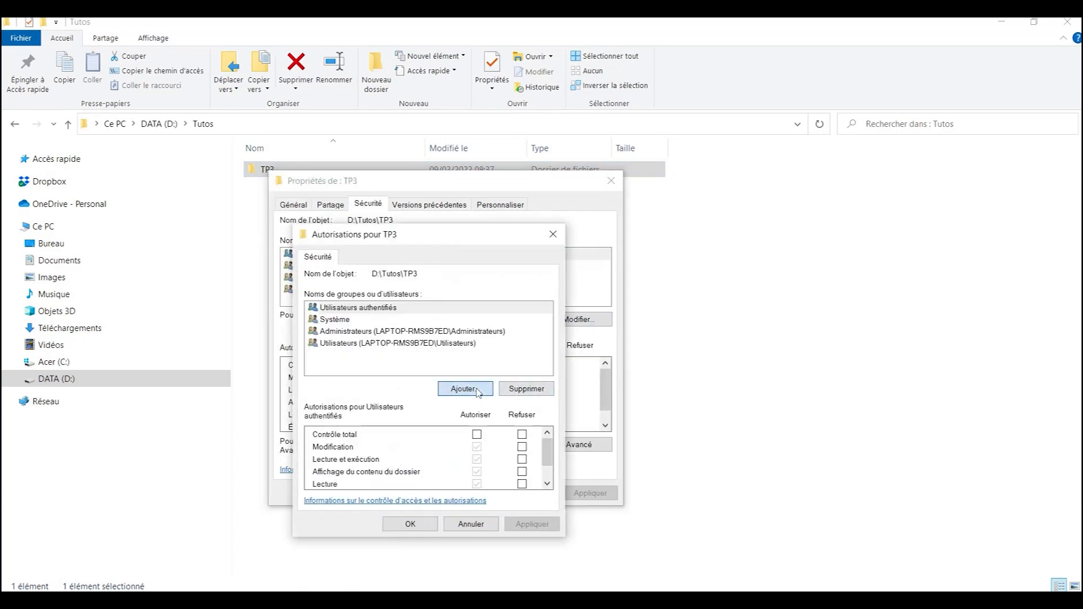
{"action": "left_click", "coordinate": [483, 395]}
{"action": "left_click", "coordinate": [341, 407]}
{"action": "left_click", "coordinate": [651, 330]}
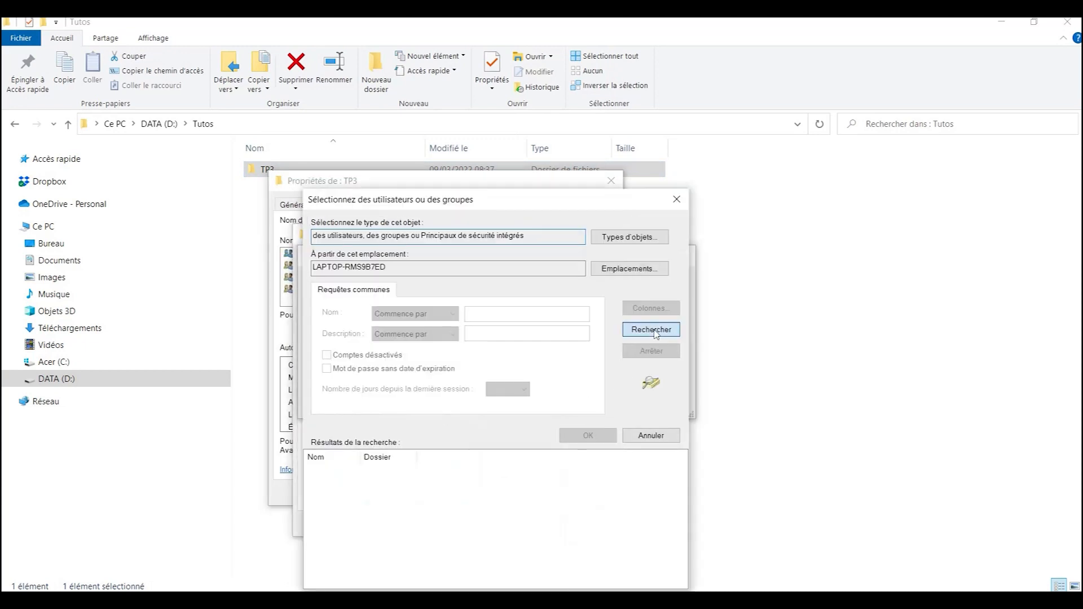
{"action": "left_click", "coordinate": [324, 505]}
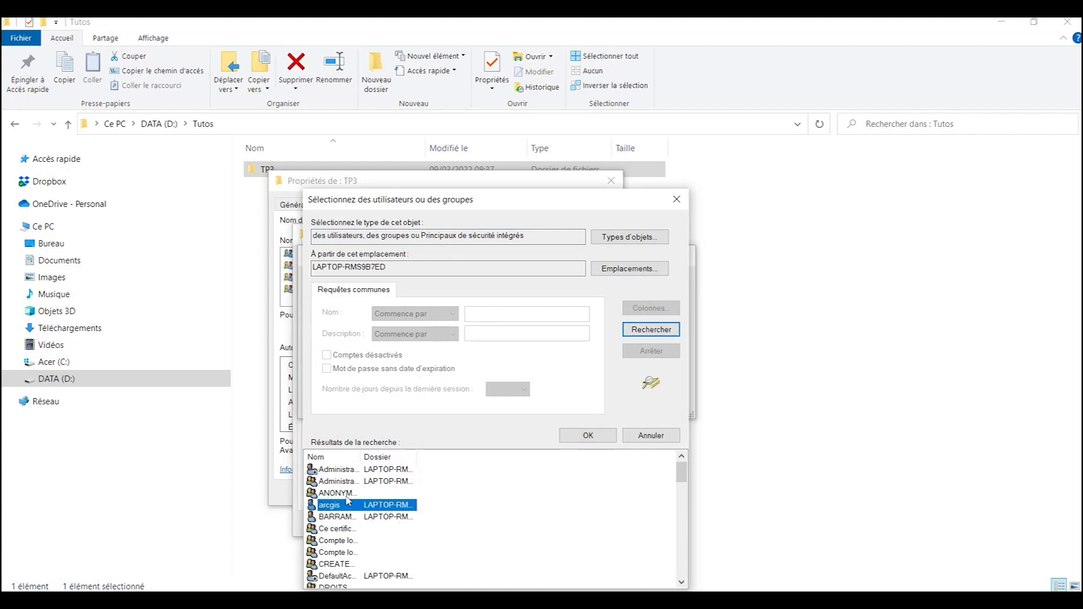
{"action": "left_click", "coordinate": [588, 436]}
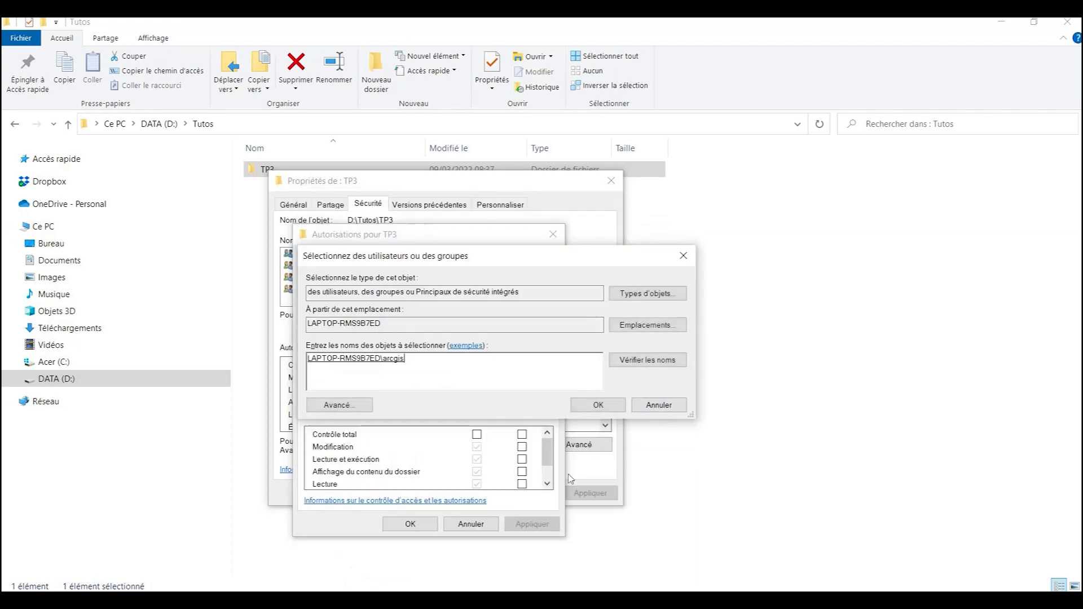
{"action": "left_click", "coordinate": [578, 408]}
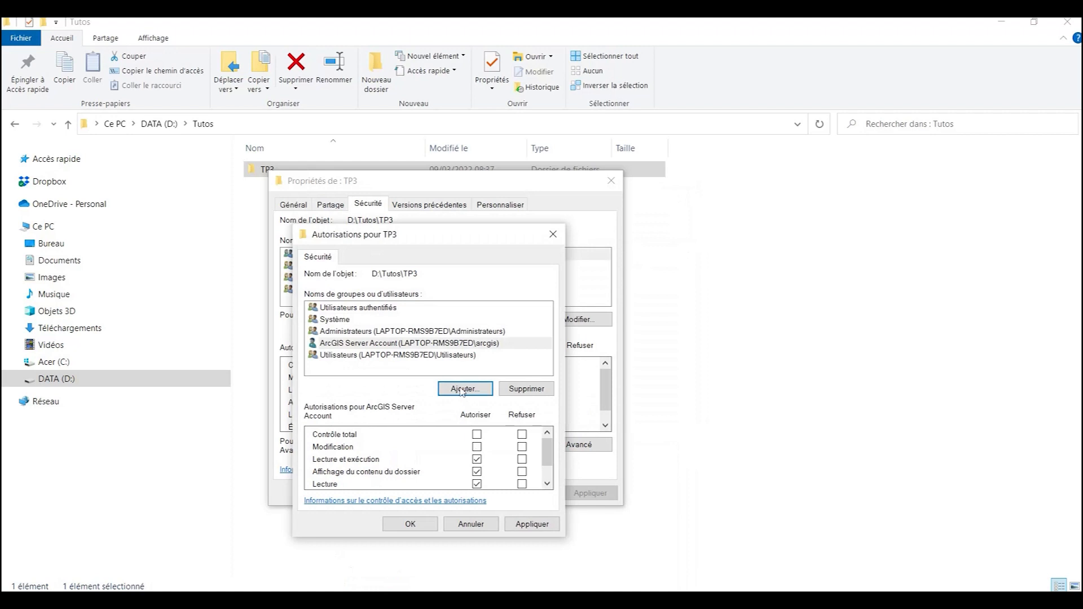
- Grant the ArcGIS Server account full control (Contrôle total) of the TP3 folder and save the permissions
{"action": "left_click", "coordinate": [478, 435]}
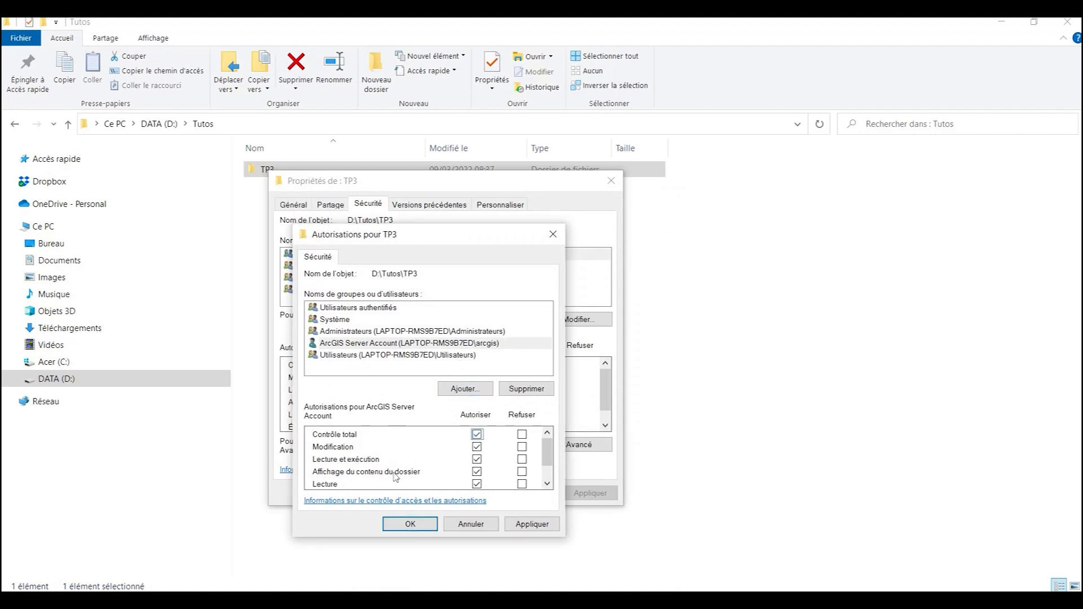
{"action": "left_click", "coordinate": [427, 527]}
{"action": "left_click", "coordinate": [464, 495]}
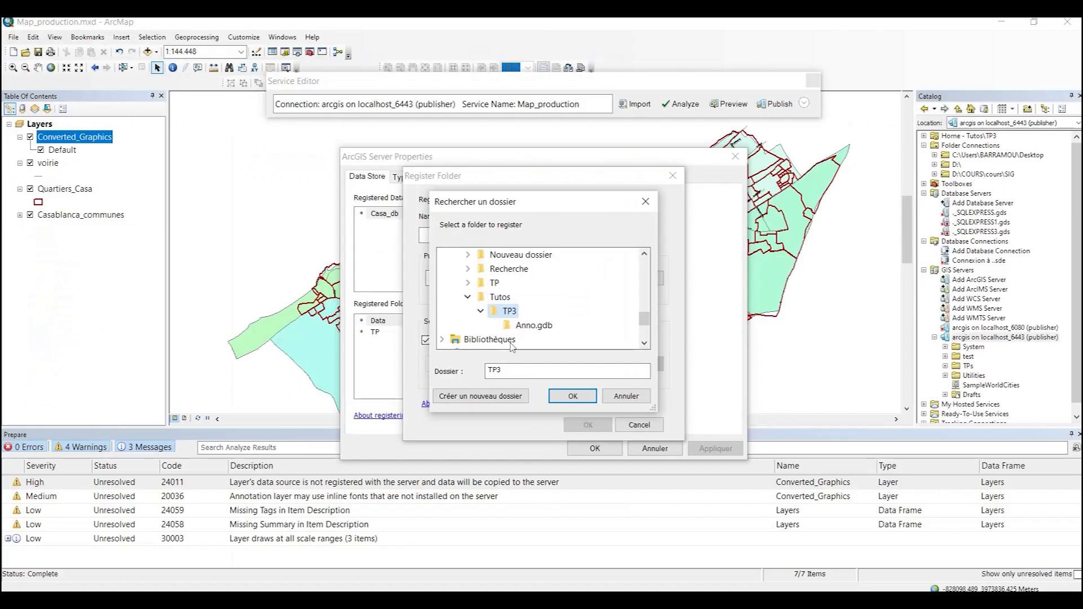
- Back in ArcMap, register D:\Tutos\TP3 with the server under the name TP3, and analyze the service again
{"action": "left_click", "coordinate": [569, 397]}
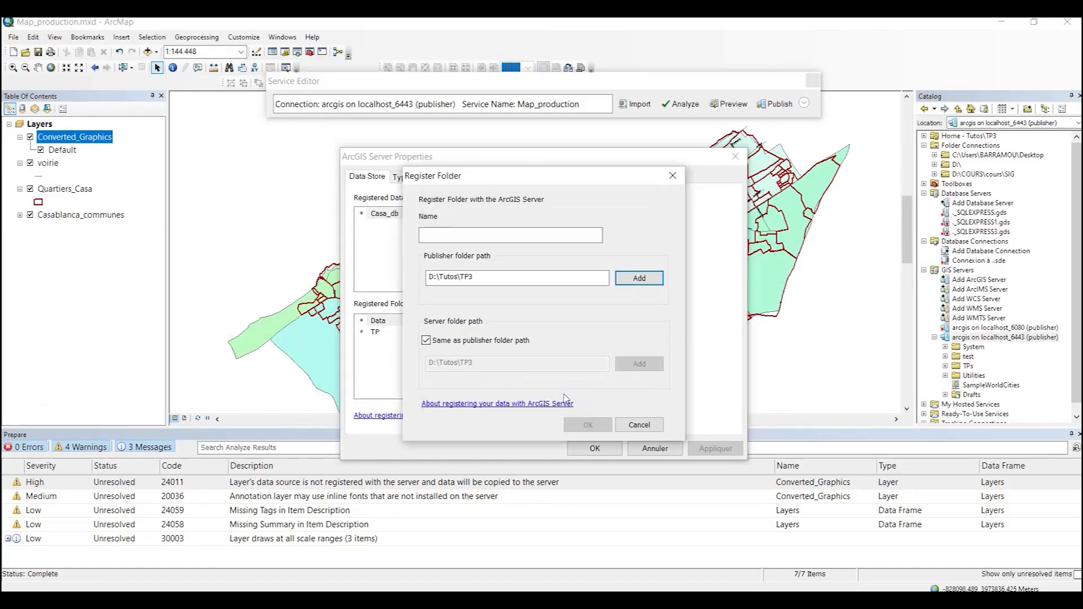
{"action": "left_click", "coordinate": [456, 236]}
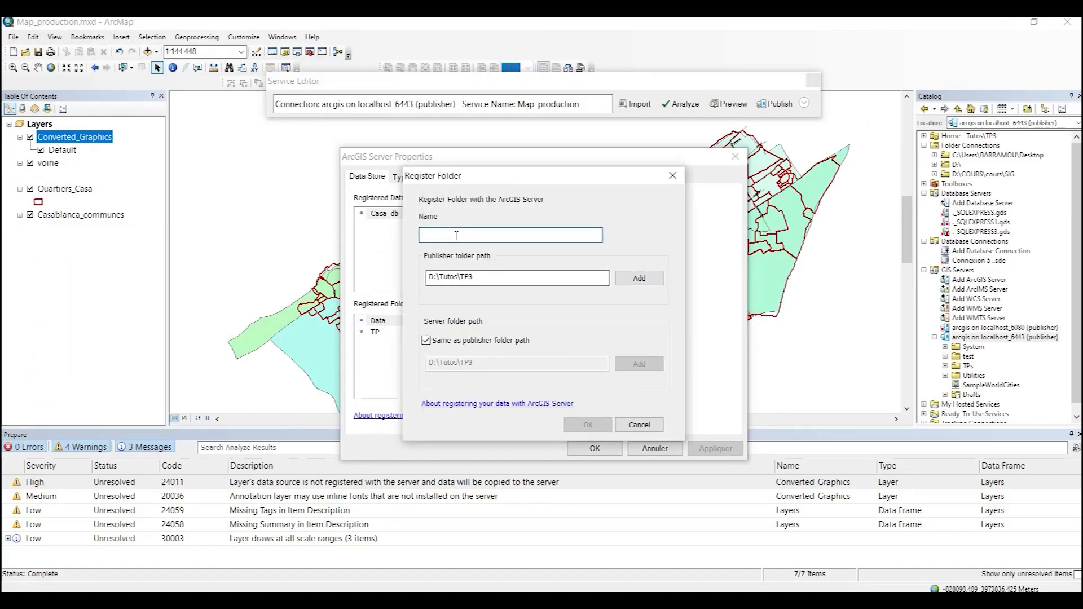
{"action": "key", "text": "Caps_Lock"}
{"action": "type", "text": "T"}
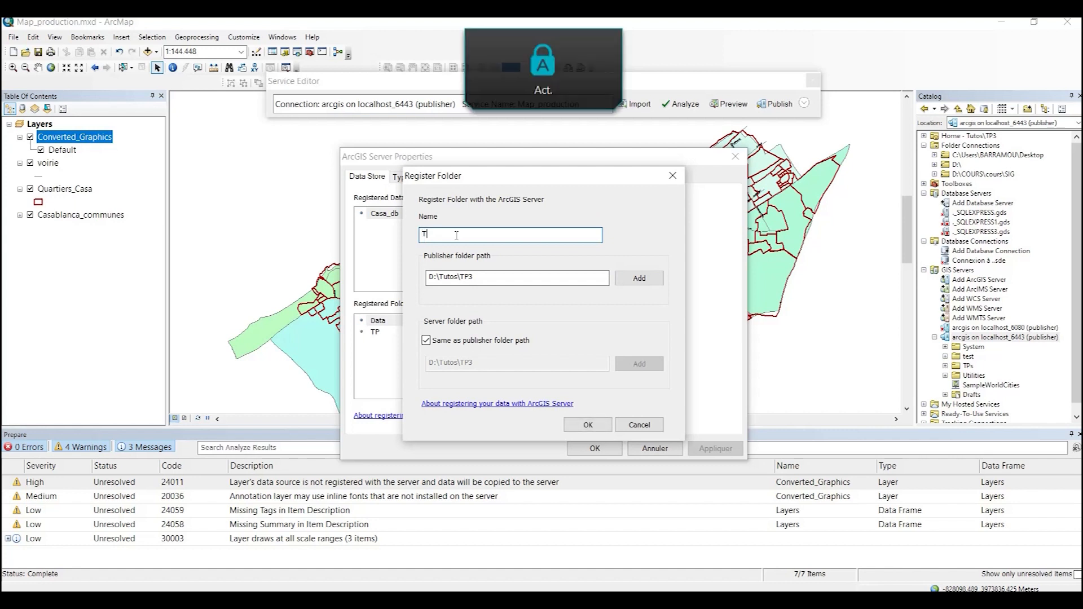
{"action": "type", "text": "P3"}
{"action": "left_click", "coordinate": [588, 425]}
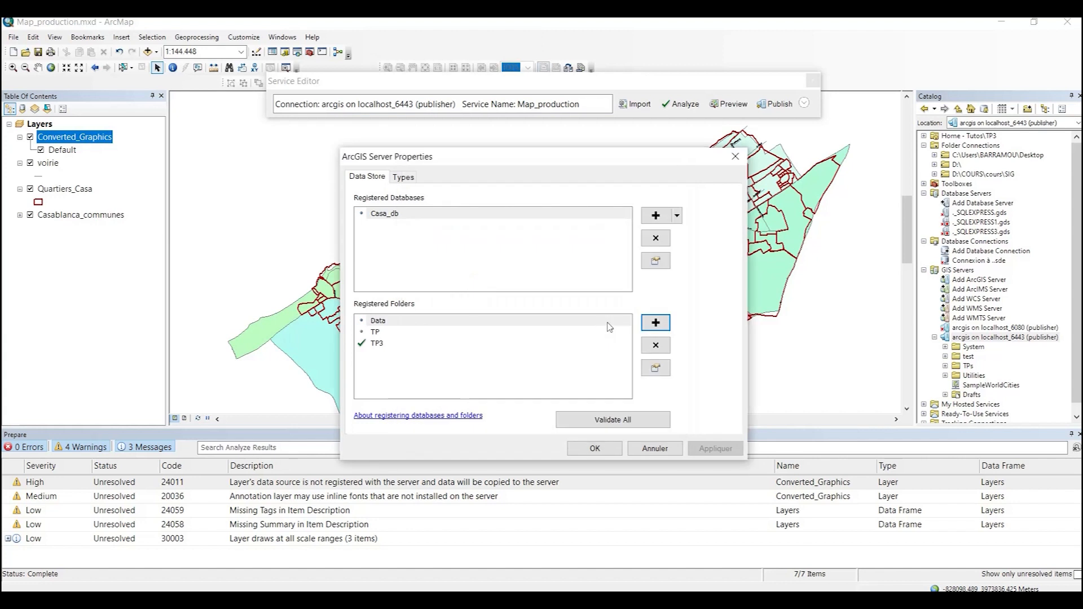
{"action": "left_click", "coordinate": [595, 449]}
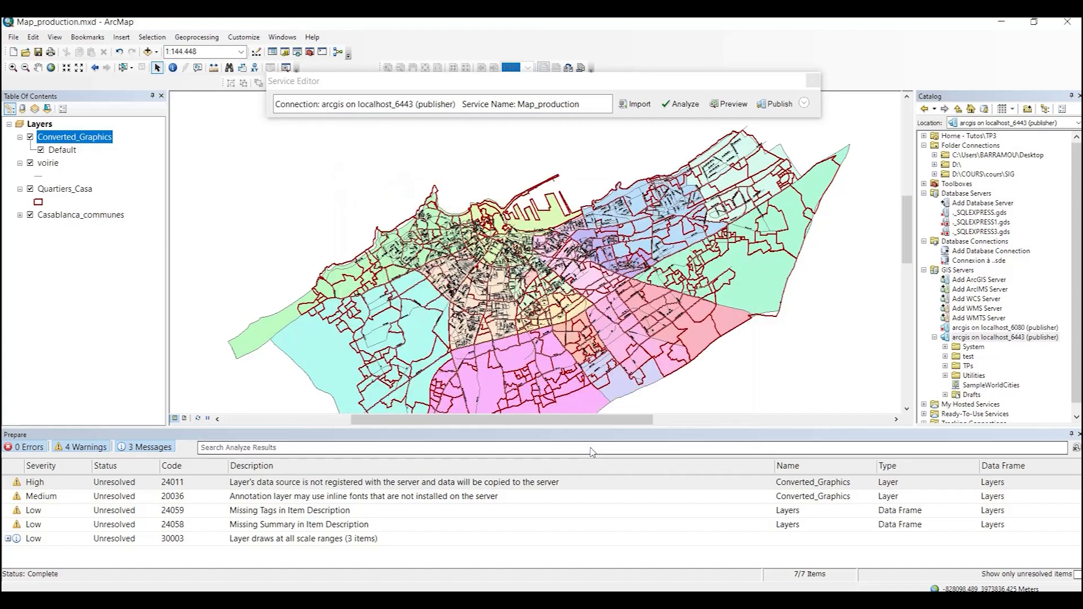
{"action": "left_click", "coordinate": [686, 104]}
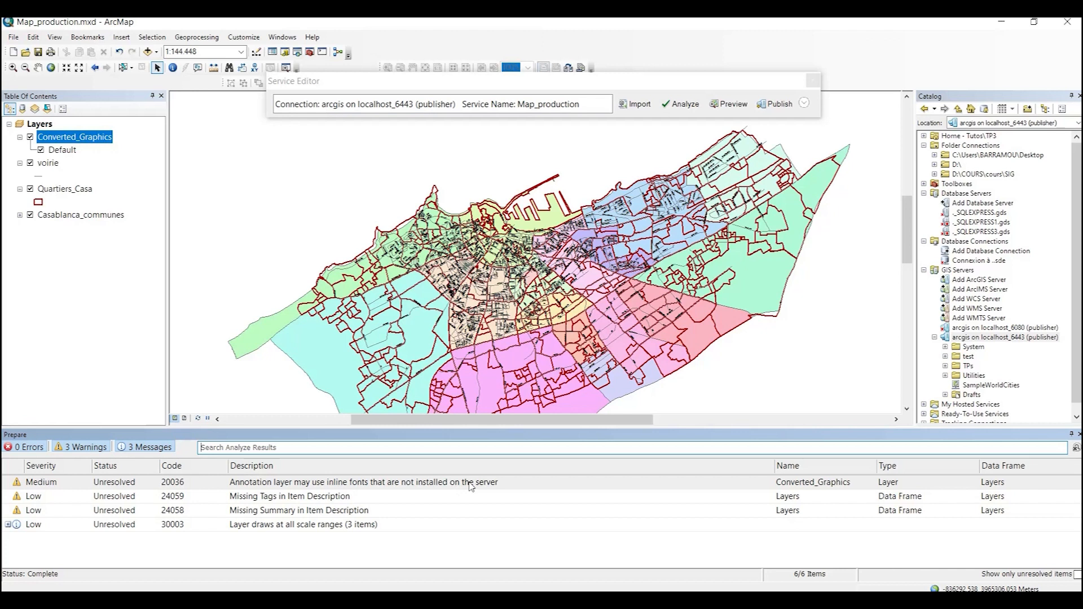
- Embed the inline annotation fonts for the Converted_Graphics layer and analyze the service again
{"action": "right_click", "coordinate": [329, 488]}
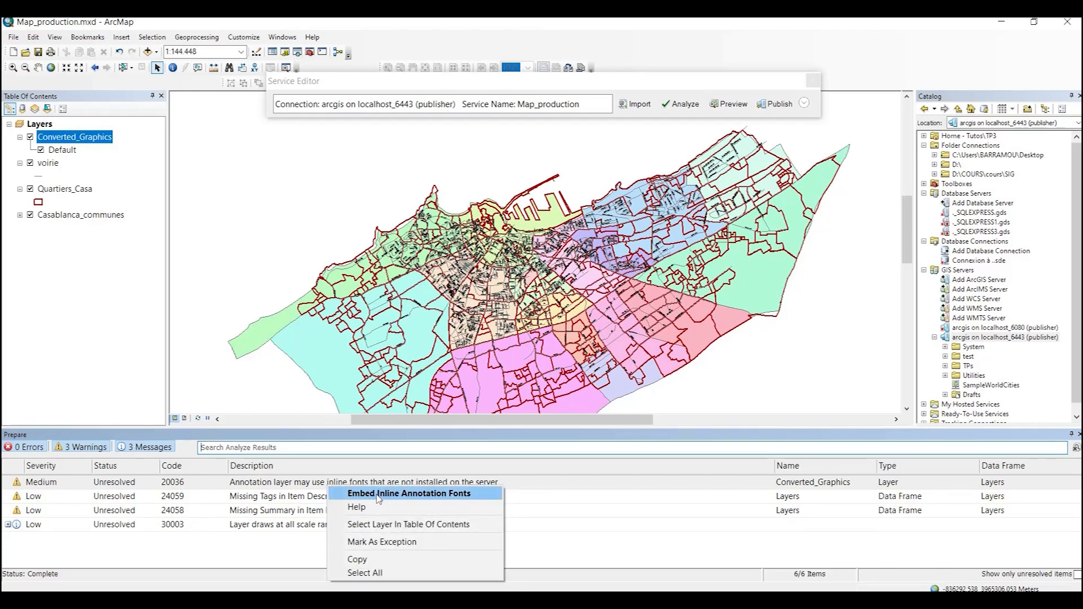
{"action": "left_click", "coordinate": [378, 495]}
{"action": "left_click", "coordinate": [690, 105]}
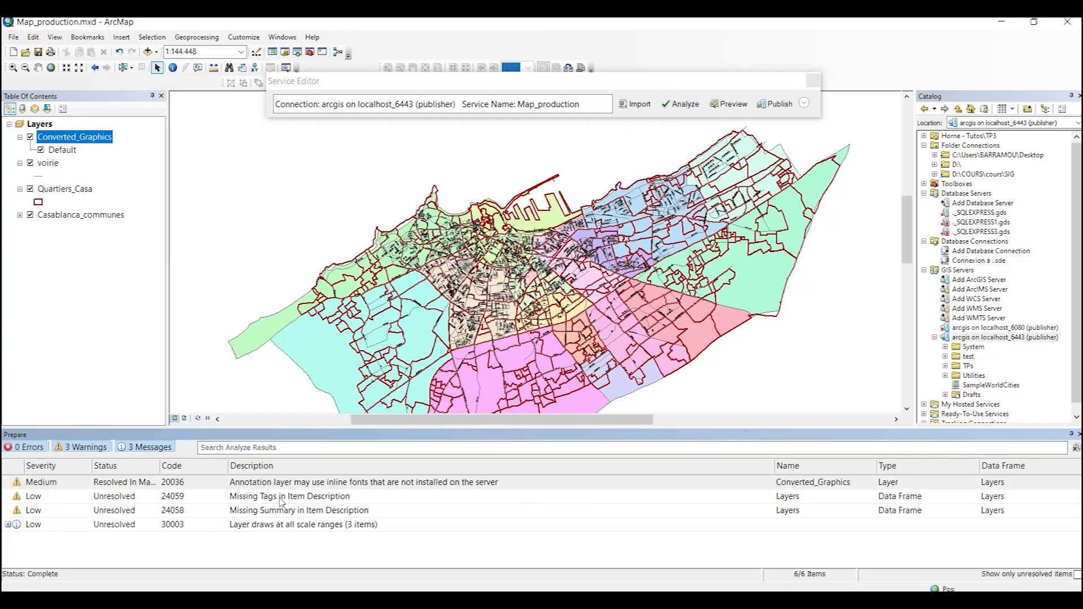
- Review the analysis results, checking the font issue's status and the missing tags and missing summary warnings
{"action": "left_click", "coordinate": [160, 470]}
{"action": "double_click", "coordinate": [160, 466]}
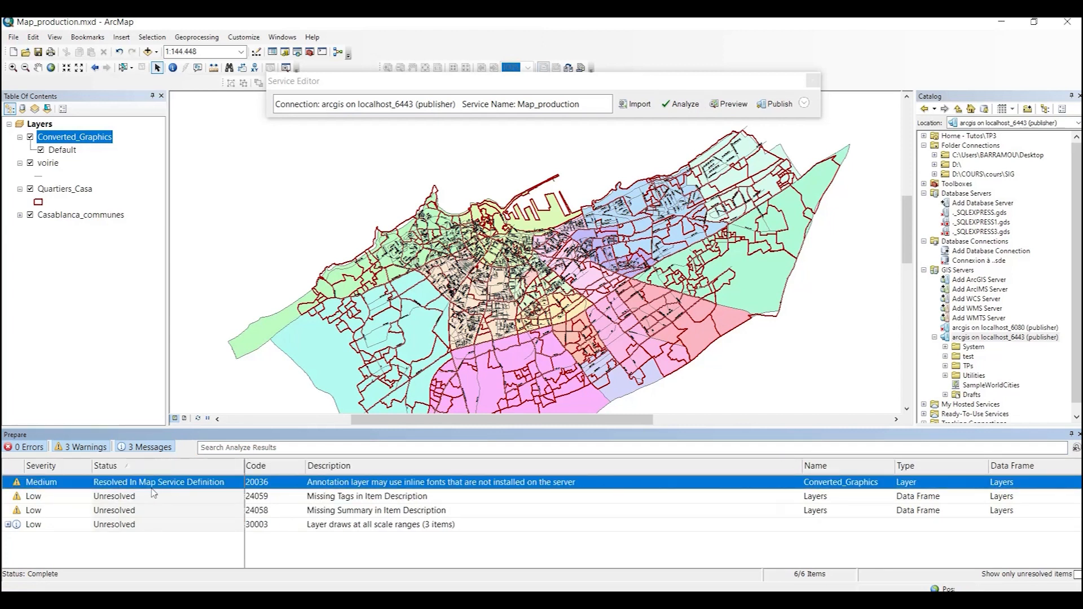
{"action": "left_click_drag", "start_coordinate": [241, 468], "coordinate": [189, 462]}
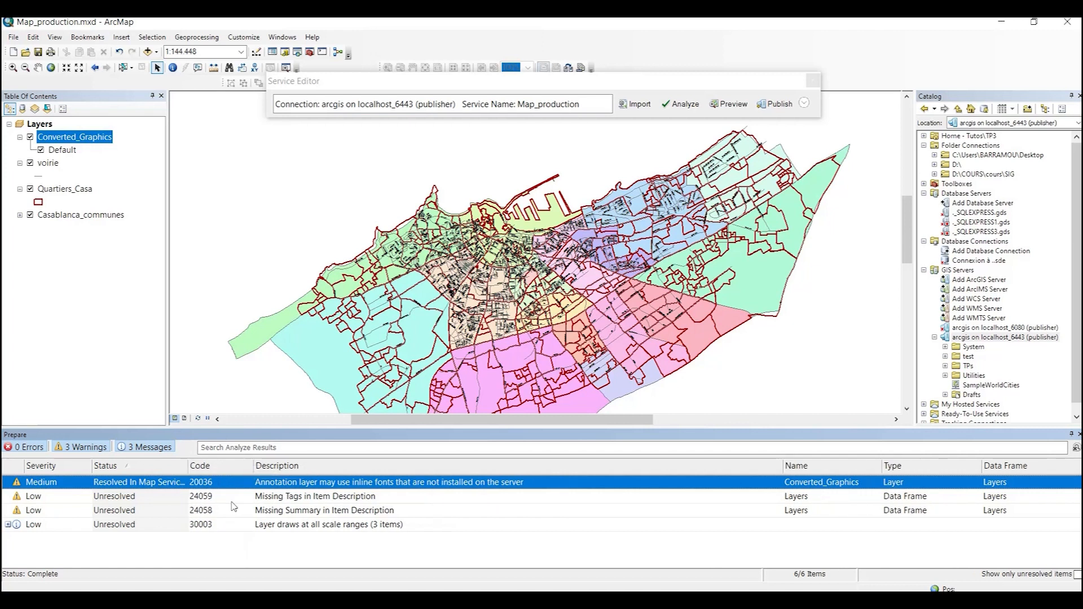
{"action": "left_click", "coordinate": [289, 497]}
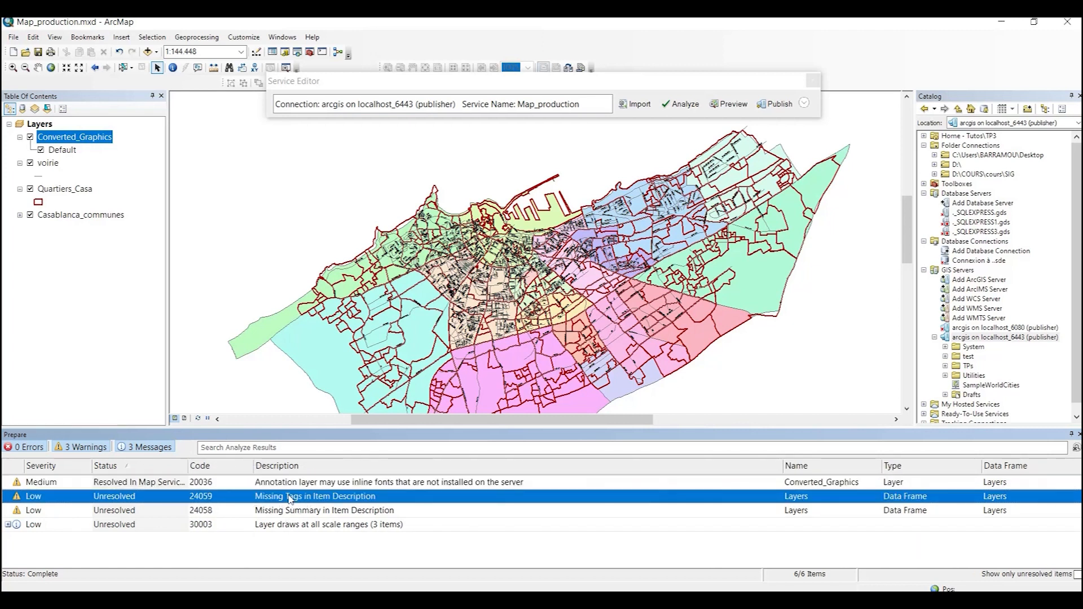
{"action": "left_click", "coordinate": [291, 511]}
{"action": "left_click", "coordinate": [292, 497]}
{"action": "left_click", "coordinate": [294, 510]}
{"action": "left_click", "coordinate": [293, 496]}
{"action": "left_click", "coordinate": [294, 511]}
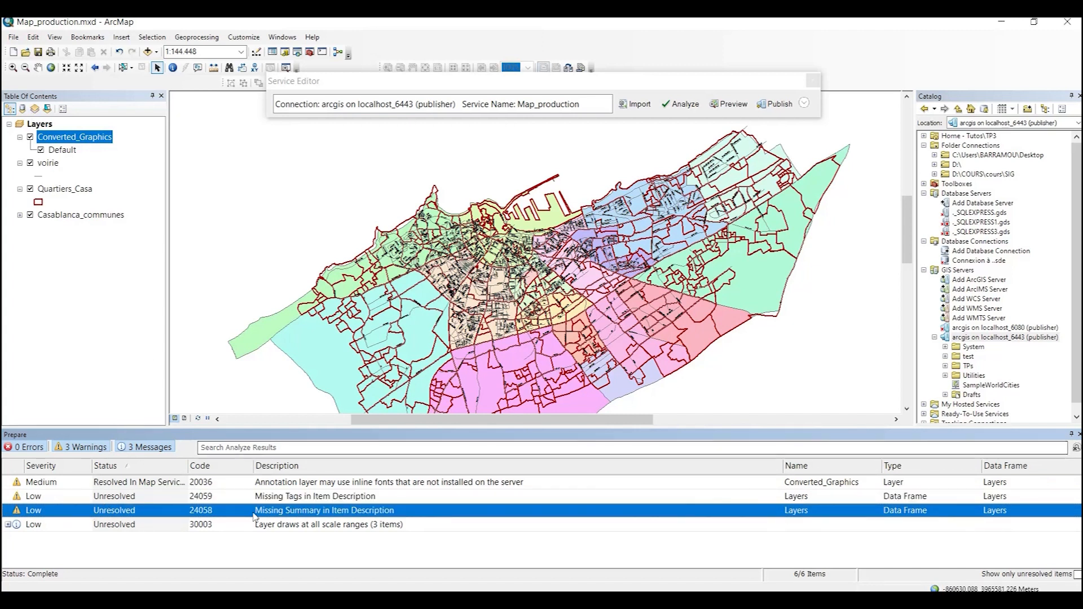
- Open the item description from the missing tags warning and enter the summary "Découpage administratif de Casablanca" and the tags "casa, voirie"
{"action": "right_click", "coordinate": [272, 497]}
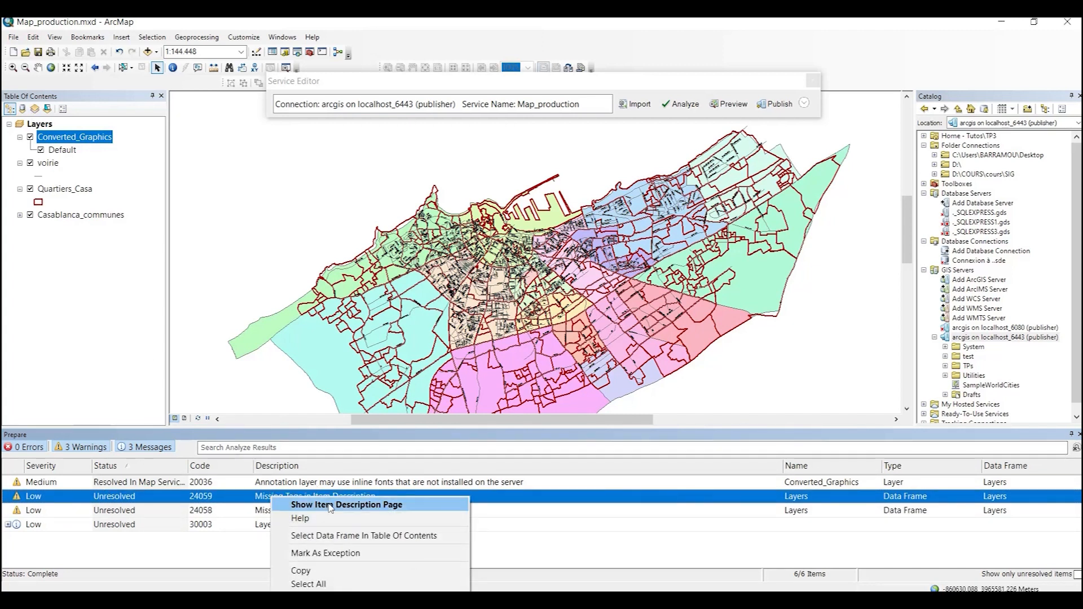
{"action": "left_click", "coordinate": [330, 505]}
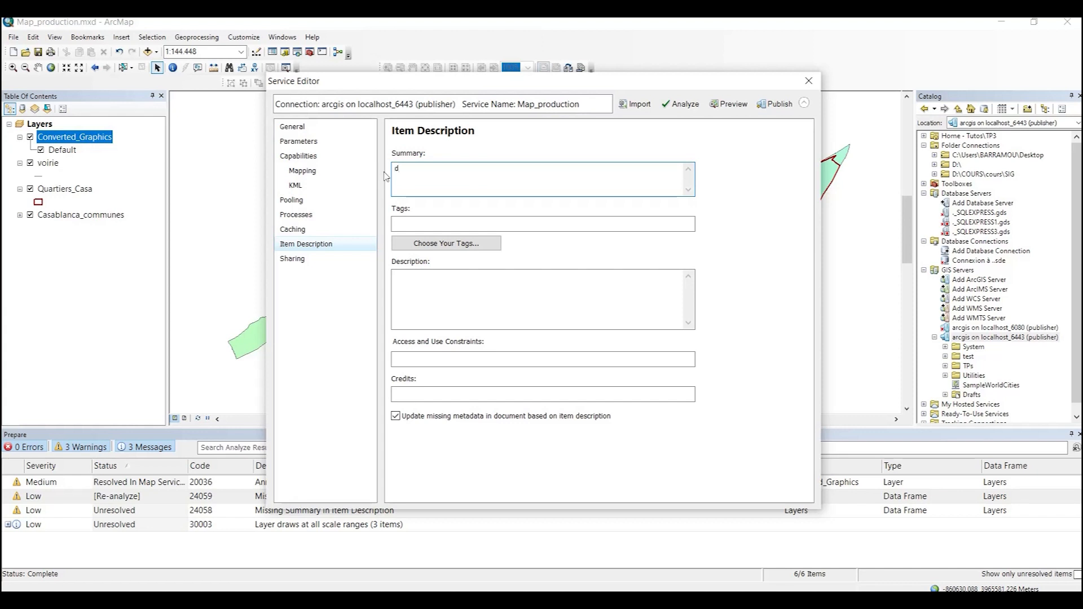
{"action": "key", "text": "Caps_Lock"}
{"action": "type", "text": "Decoupage administratif de Casablanca"}
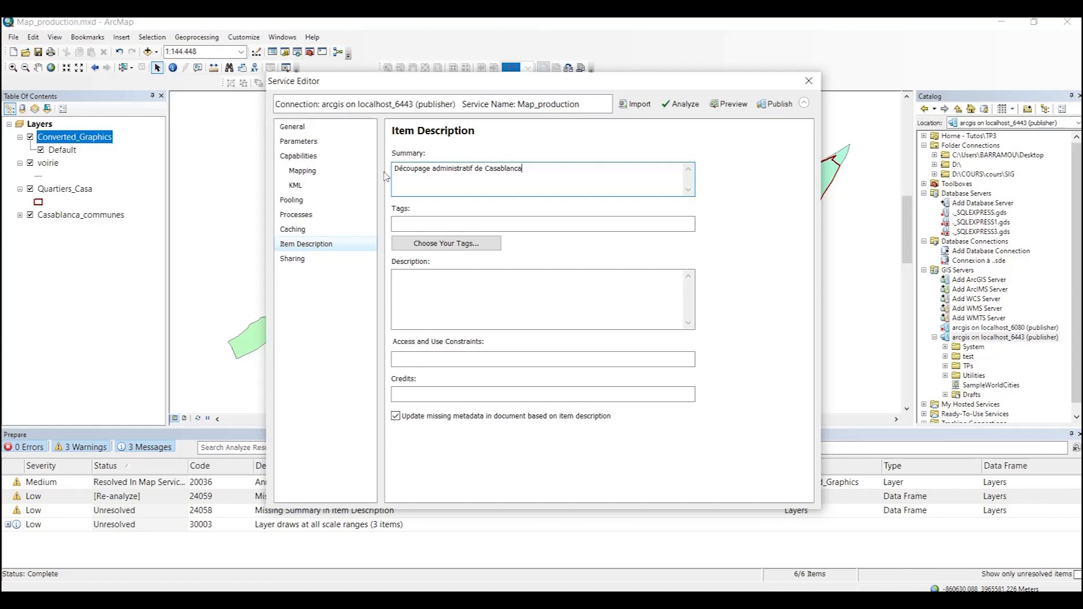
{"action": "left_click", "coordinate": [419, 222]}
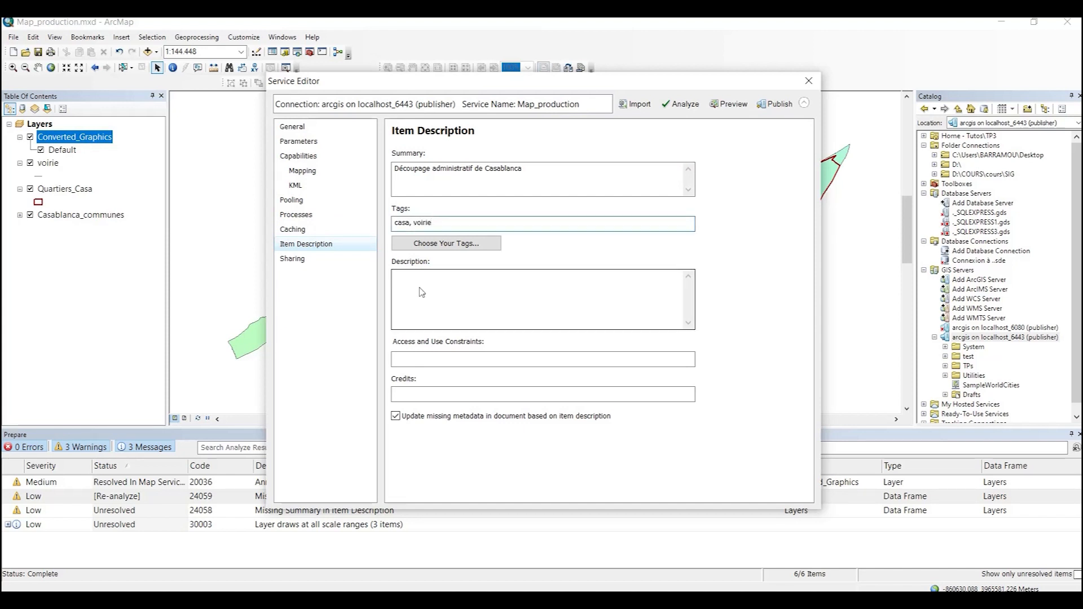
- Copy the summary text into the item's Description and analyze the service again, collapsing the Service Editor
{"action": "left_click_drag", "start_coordinate": [522, 169], "coordinate": [338, 172]}
{"action": "key", "text": "ctrl+c"}
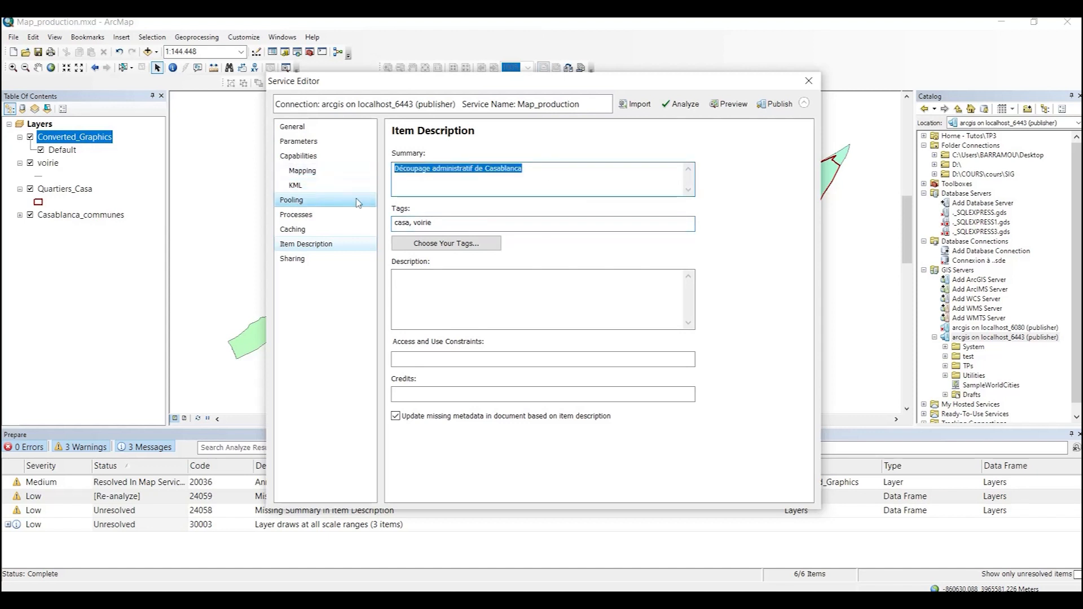
{"action": "left_click", "coordinate": [466, 302]}
{"action": "key", "text": "ctrl+v"}
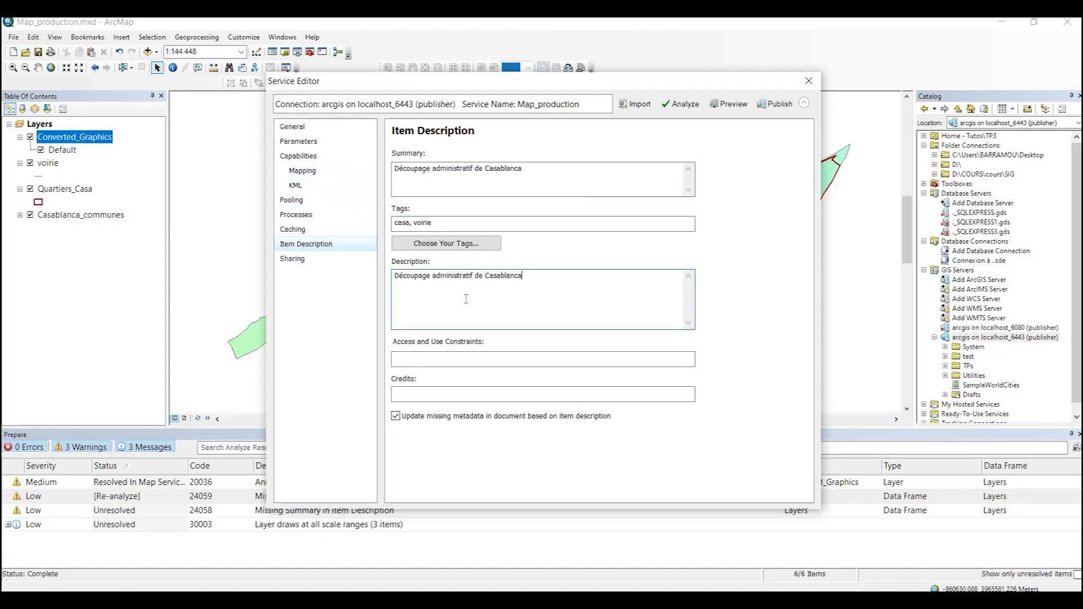
{"action": "left_click", "coordinate": [671, 108]}
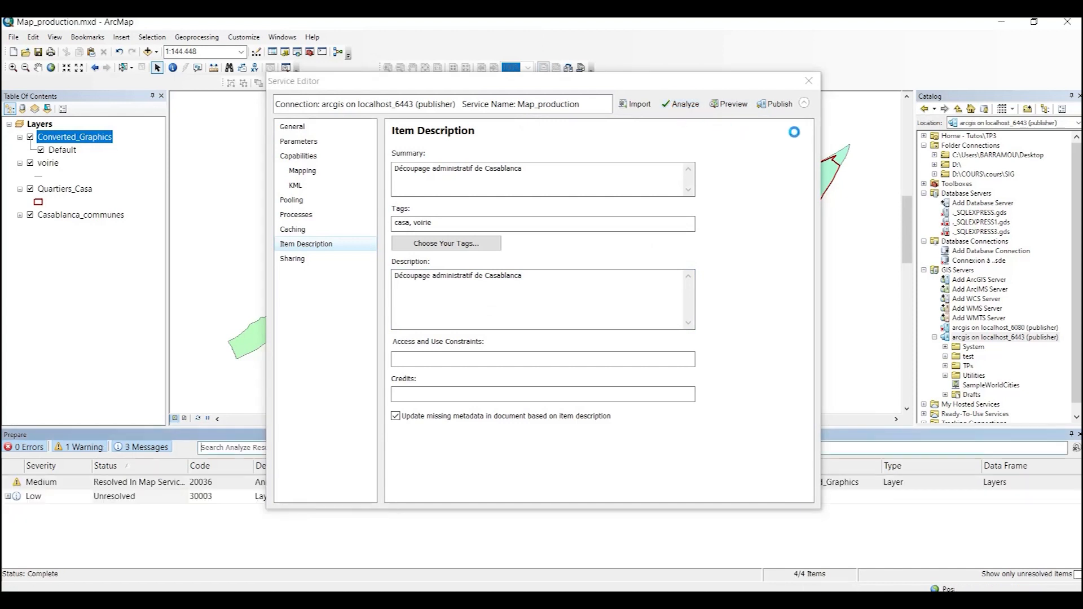
{"action": "left_click", "coordinate": [804, 103]}
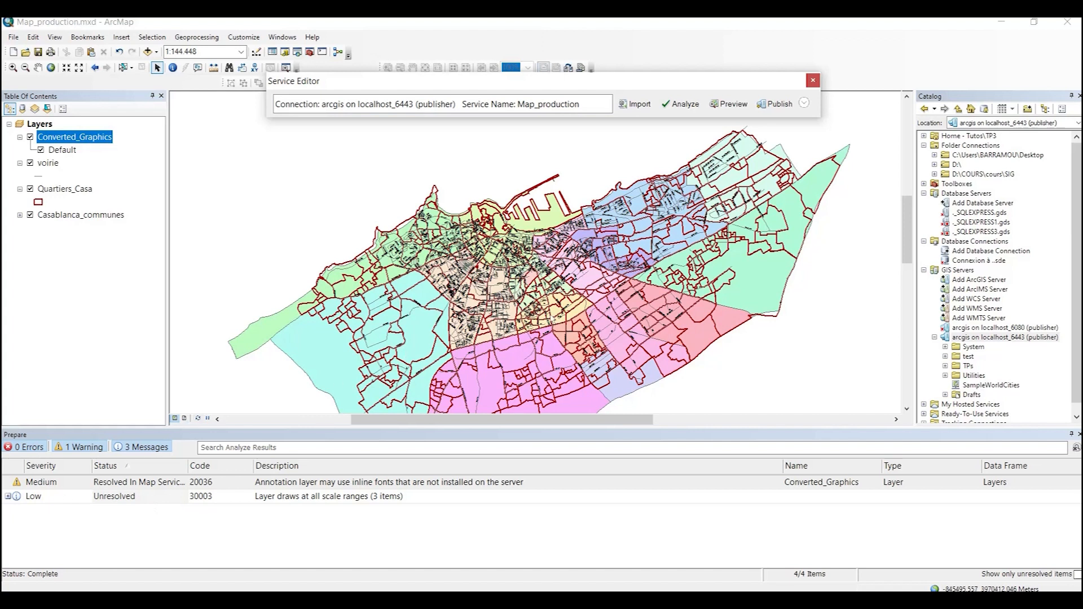
- Examine how the map's layers draw at small scales to judge which scale range suits them
{"action": "scroll", "coordinate": [552, 319], "scroll_direction": "up", "scroll_amount": 5}
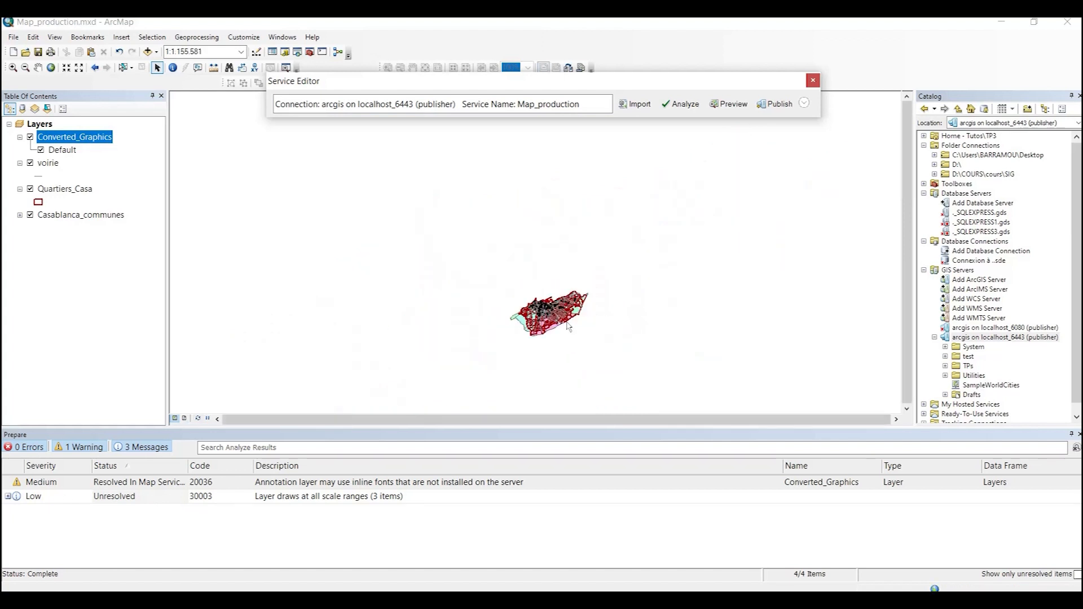
{"action": "scroll", "coordinate": [580, 326], "scroll_direction": "up", "scroll_amount": 5}
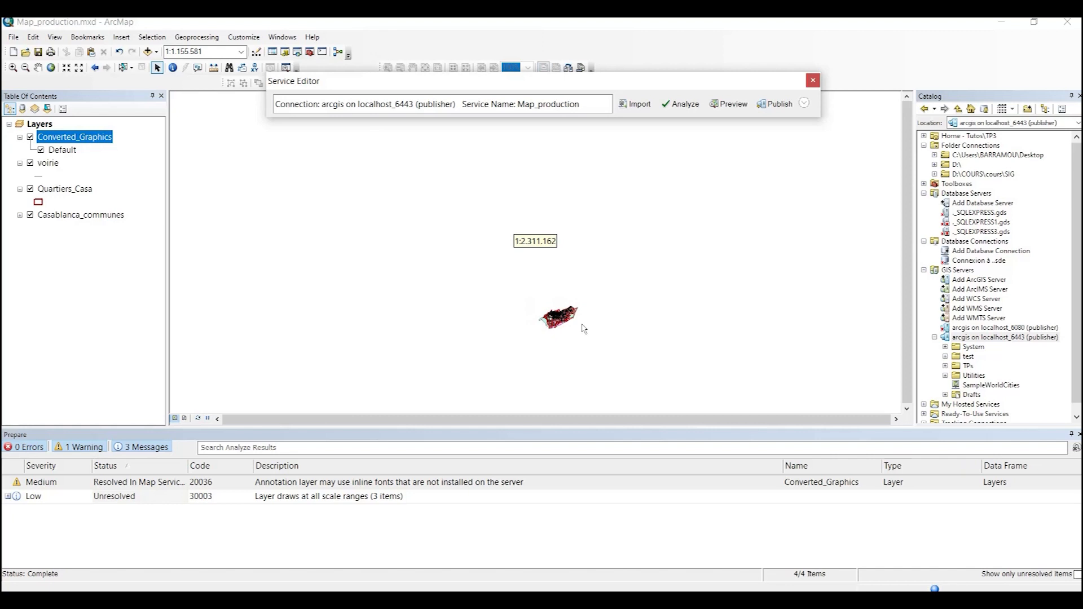
{"action": "scroll", "coordinate": [581, 332], "scroll_direction": "up", "scroll_amount": 3}
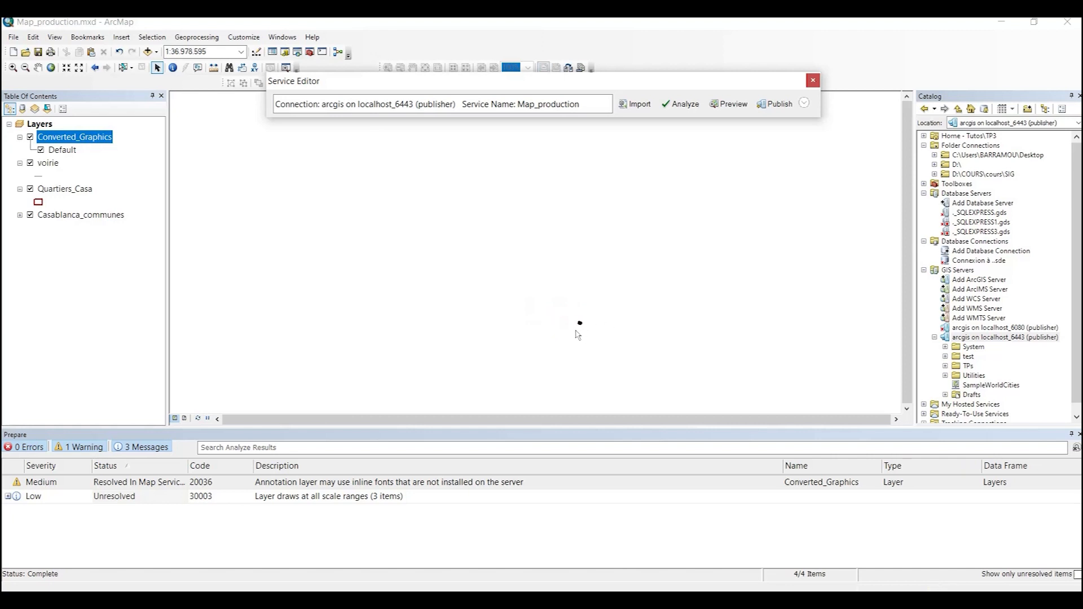
{"action": "scroll", "coordinate": [542, 322], "scroll_direction": "down", "scroll_amount": 1}
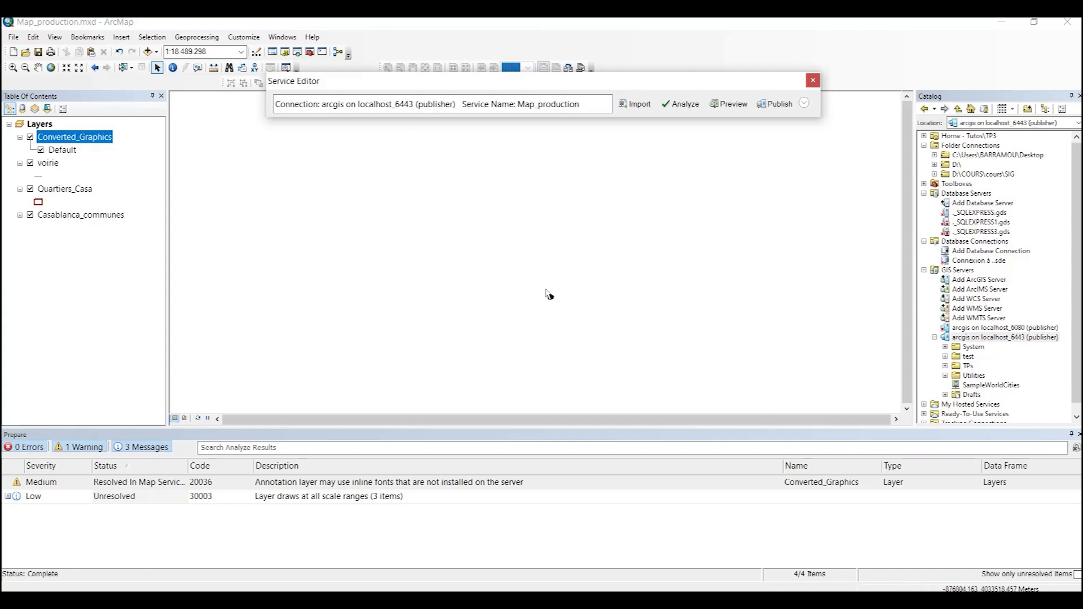
{"action": "scroll", "coordinate": [547, 293], "scroll_direction": "down", "scroll_amount": 3}
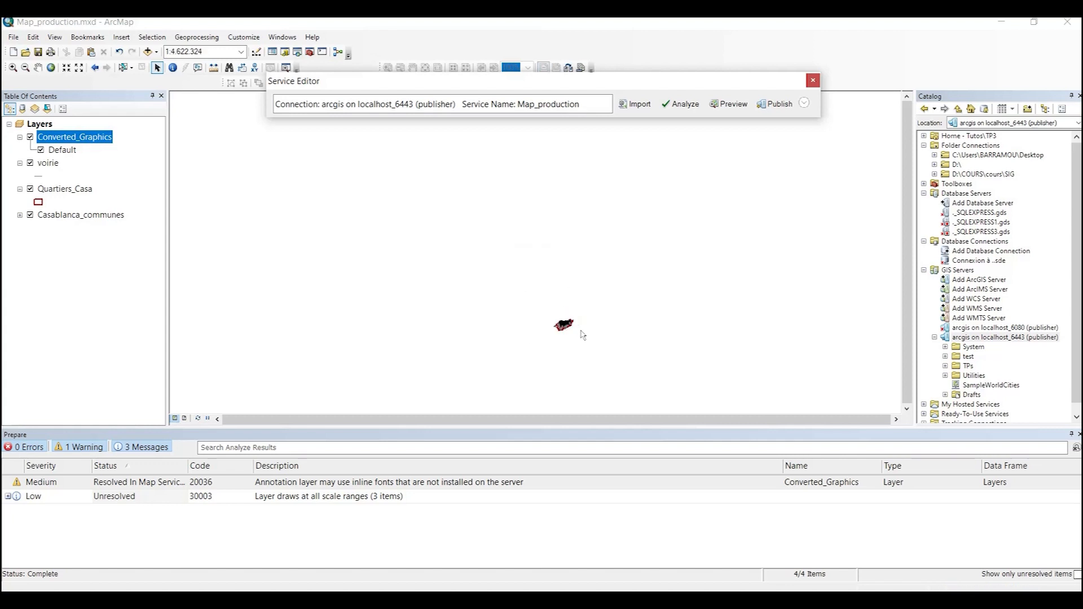
{"action": "left_click_drag", "start_coordinate": [581, 333], "coordinate": [518, 295]}
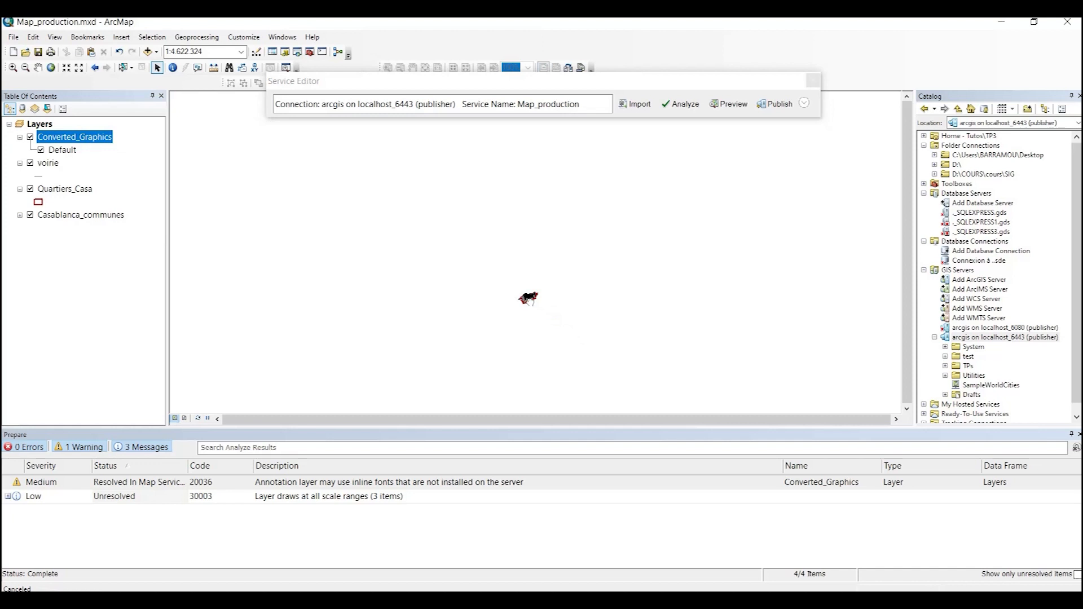
{"action": "scroll", "coordinate": [519, 298], "scroll_direction": "down", "scroll_amount": 3}
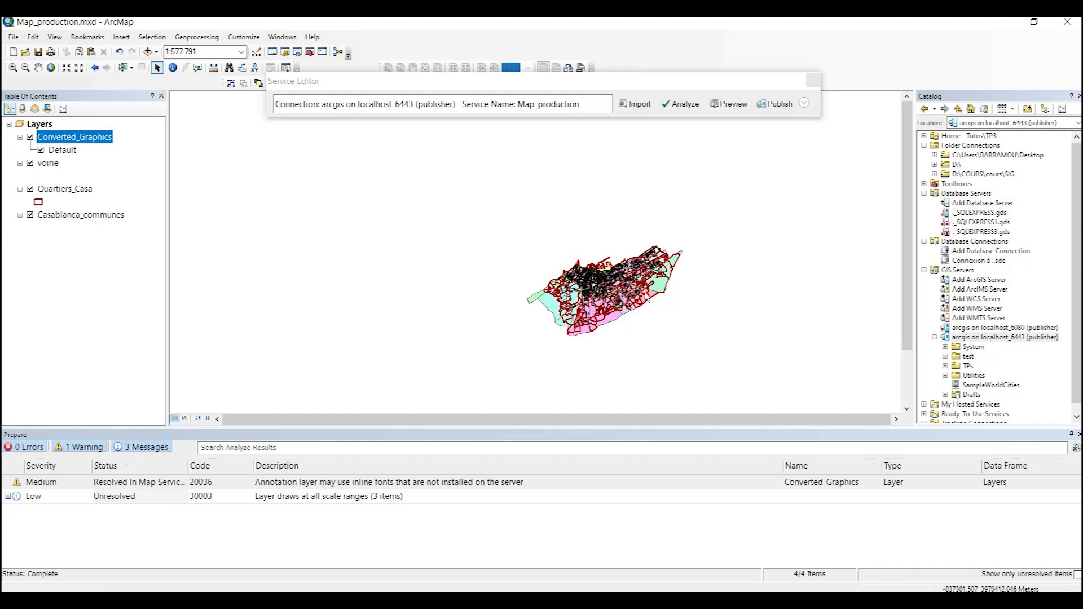
{"action": "left_click_drag", "start_coordinate": [643, 291], "coordinate": [592, 288]}
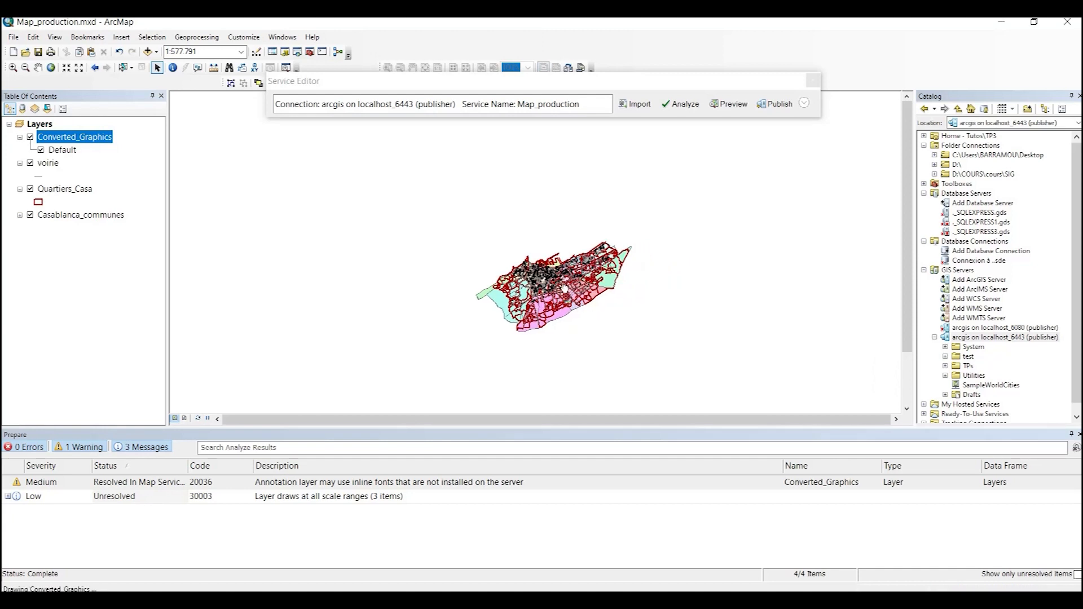
{"action": "left_click", "coordinate": [197, 52]}
{"action": "type", "text": "1:15.000"}
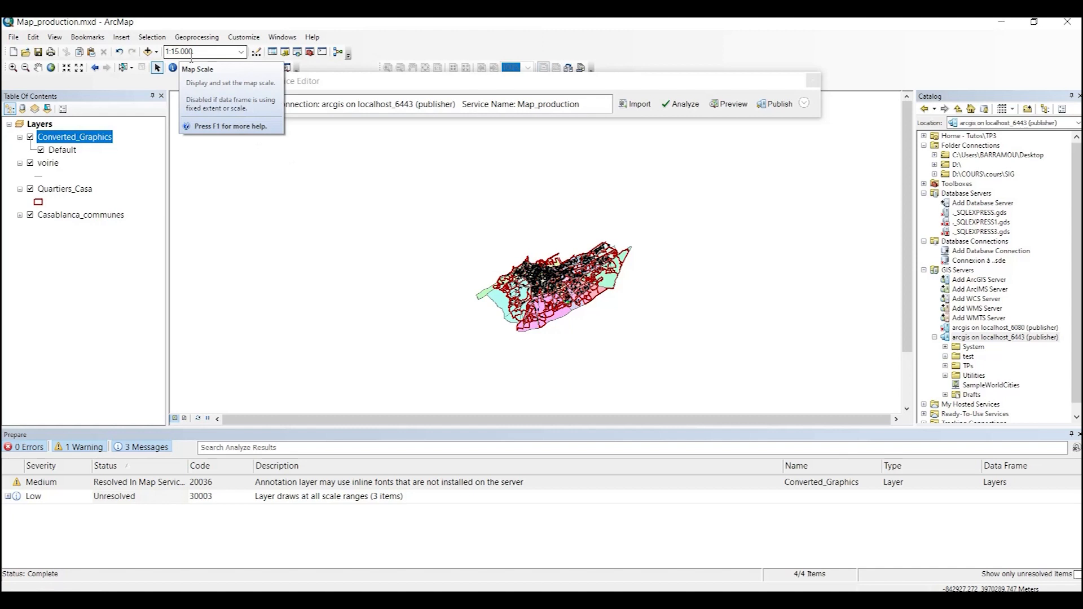
{"action": "scroll", "coordinate": [582, 296], "scroll_direction": "up", "scroll_amount": 3}
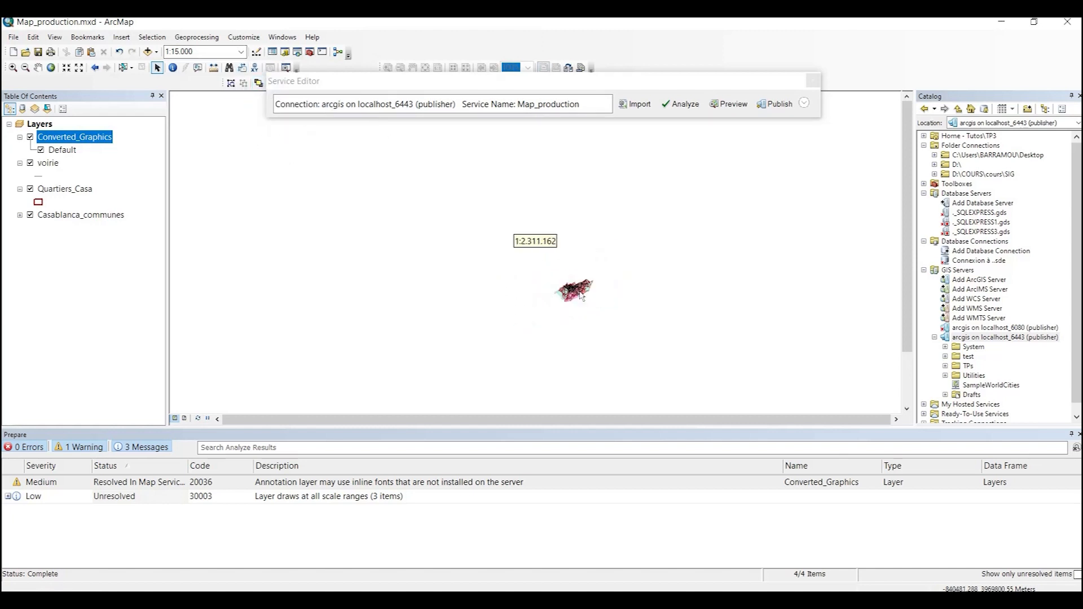
- Set the map scale to 1:577.791 and bring the Casablanca map back to the middle of the view
{"action": "left_click", "coordinate": [241, 52]}
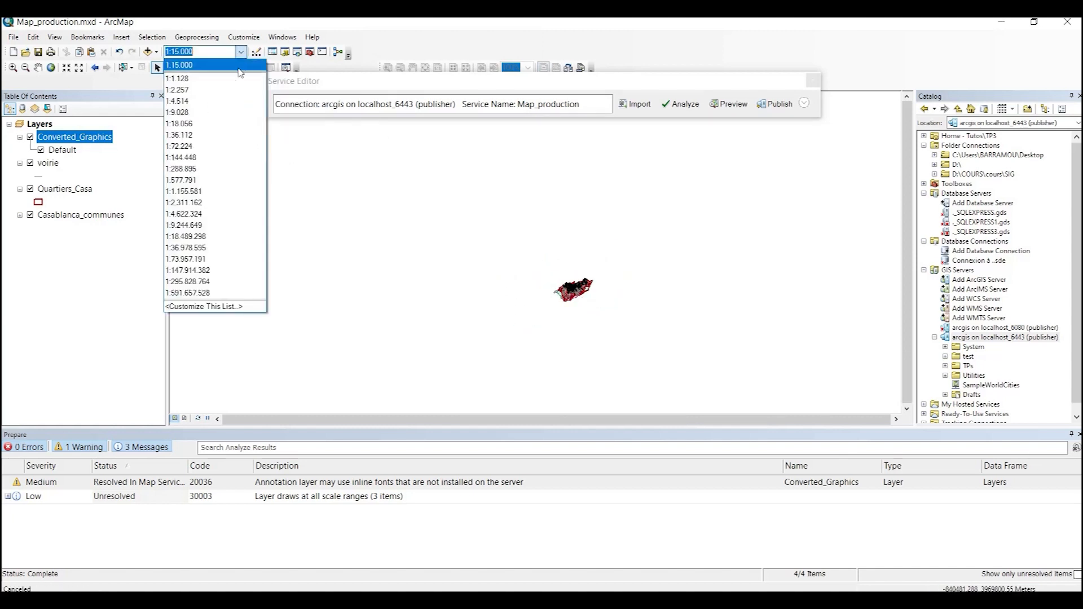
{"action": "left_click", "coordinate": [203, 181]}
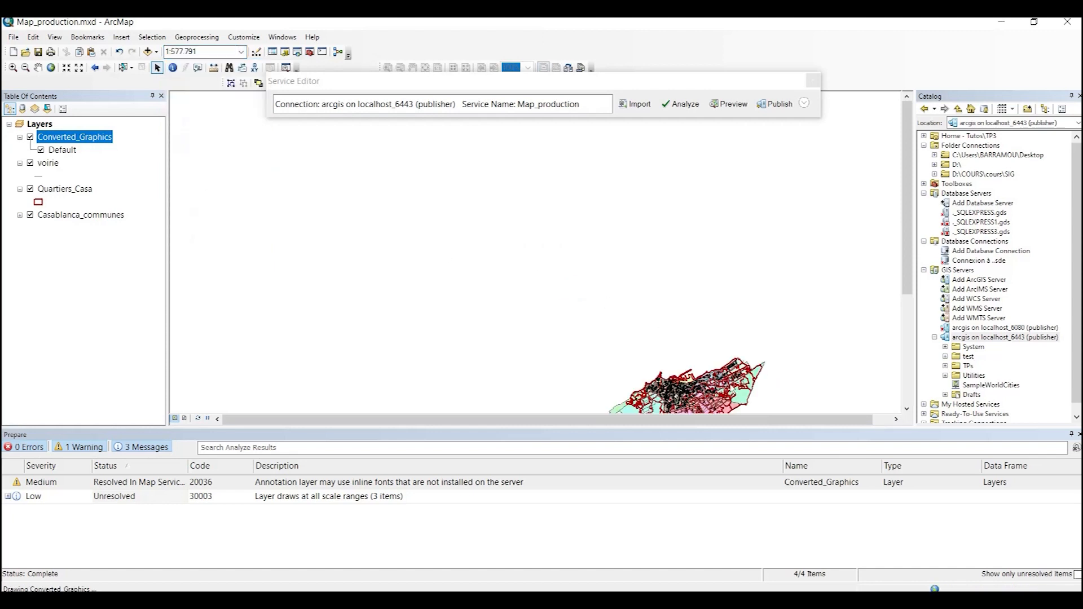
{"action": "left_click", "coordinate": [38, 67]}
{"action": "left_click_drag", "start_coordinate": [685, 390], "coordinate": [572, 244]}
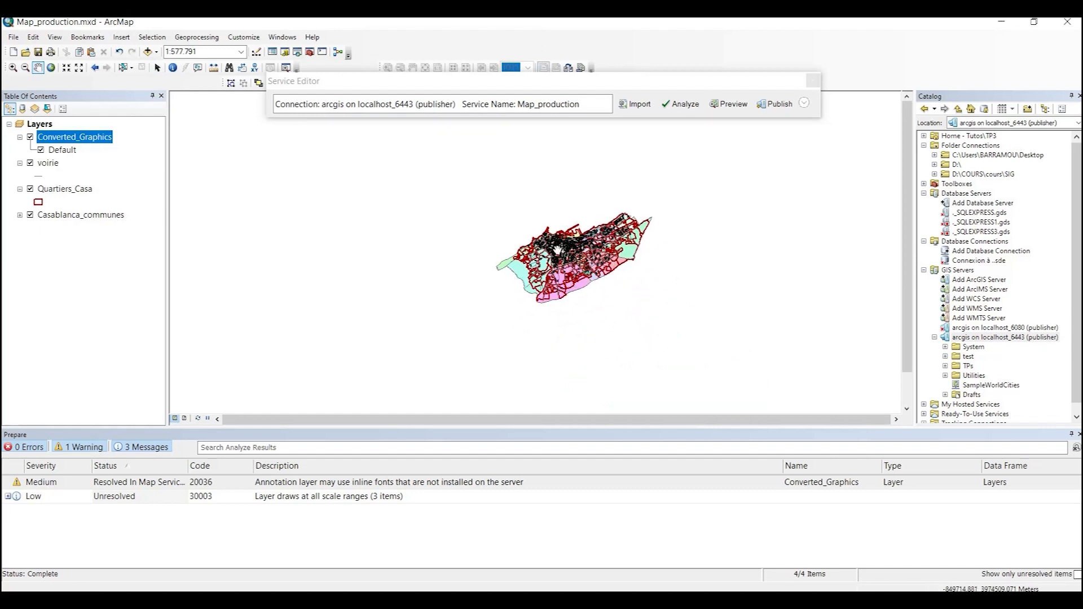
- Limit the scale range of the Casablanca_communes layer so it is hidden when zoomed out beyond 577000
{"action": "double_click", "coordinate": [78, 218]}
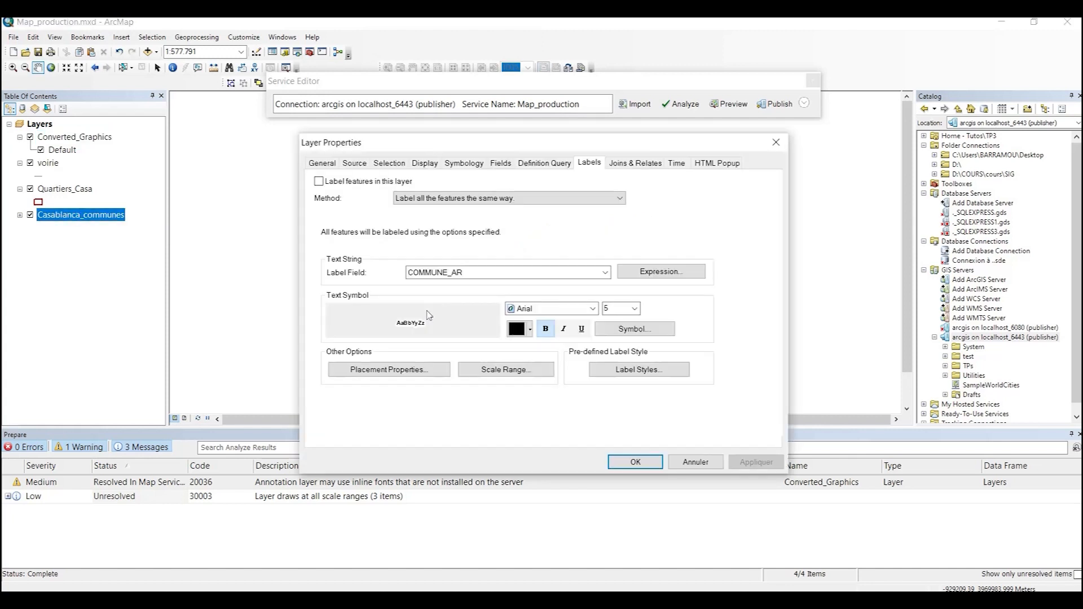
{"action": "left_click", "coordinate": [322, 163]}
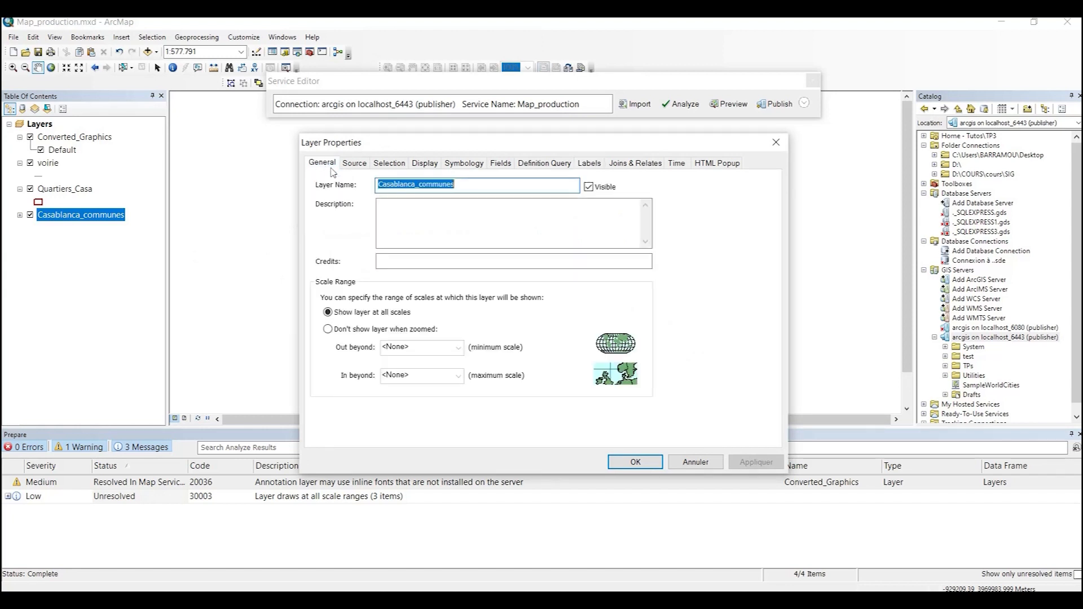
{"action": "left_click", "coordinate": [345, 329]}
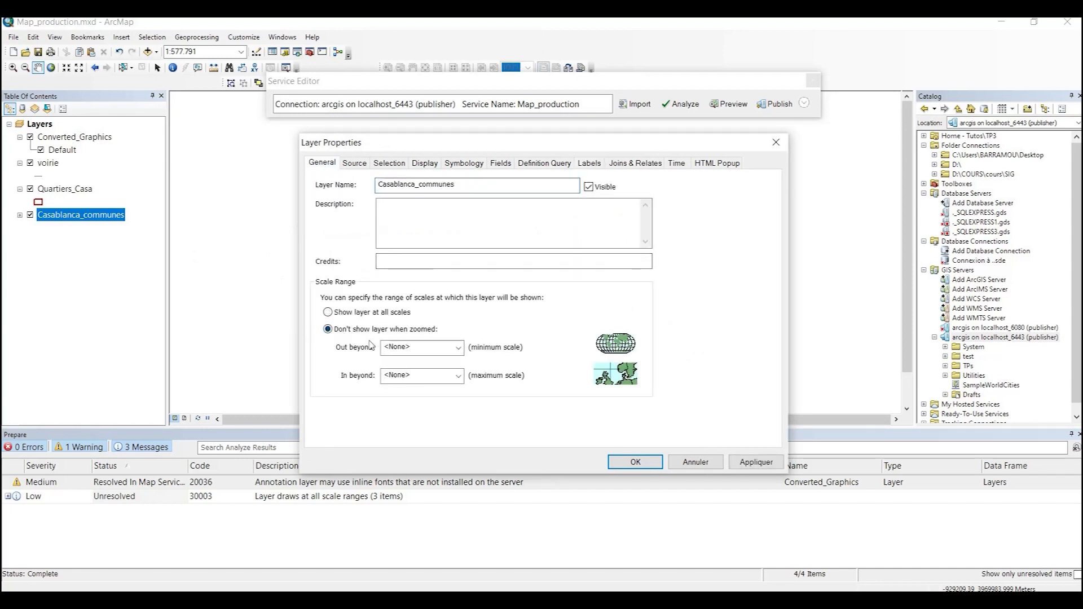
{"action": "left_click", "coordinate": [390, 348]}
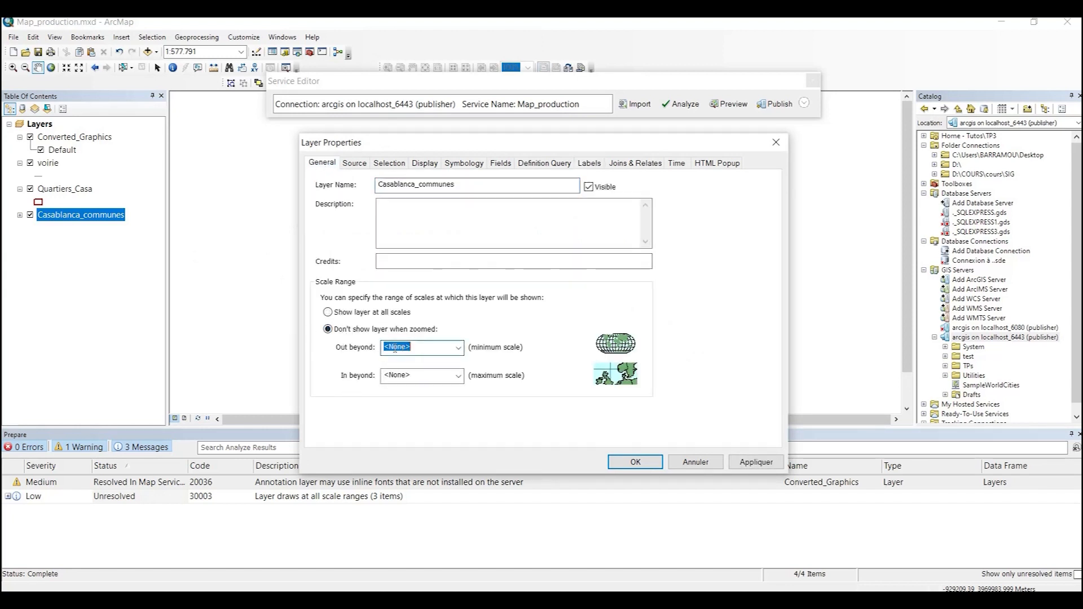
{"action": "type", "text": "577000"}
{"action": "left_click", "coordinate": [636, 462]}
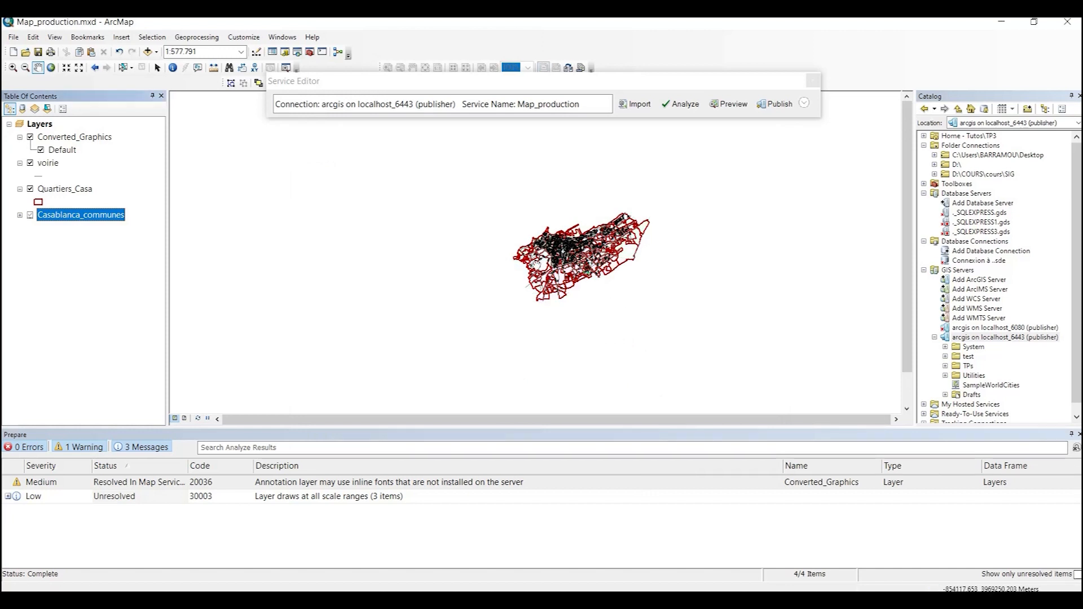
- Give the Quartiers_Casa layer a scale range that hides it when zoomed out beyond 577000
{"action": "double_click", "coordinate": [62, 190]}
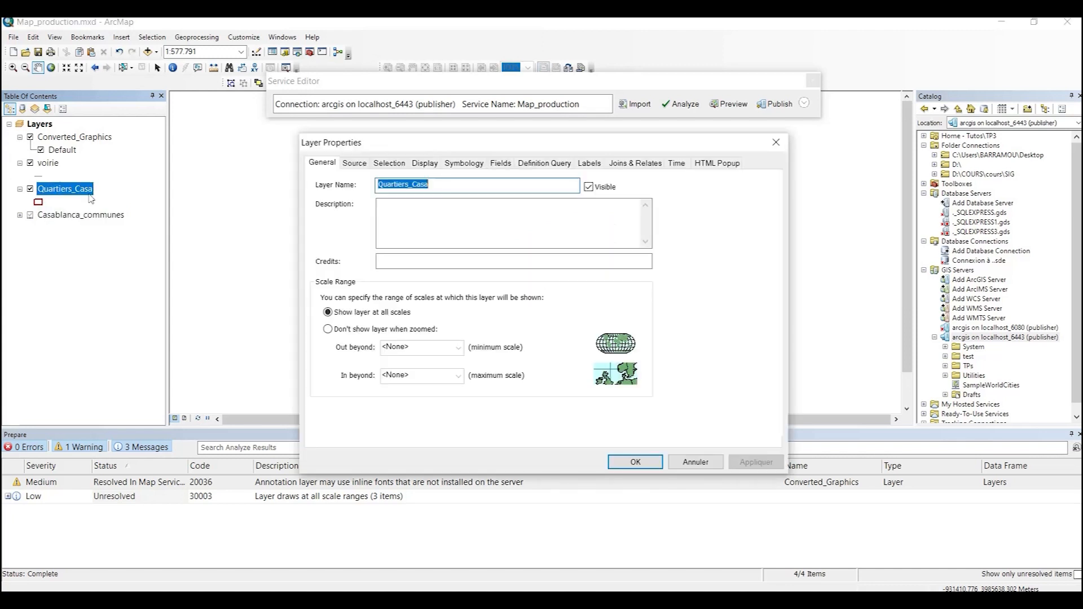
{"action": "left_click", "coordinate": [328, 329]}
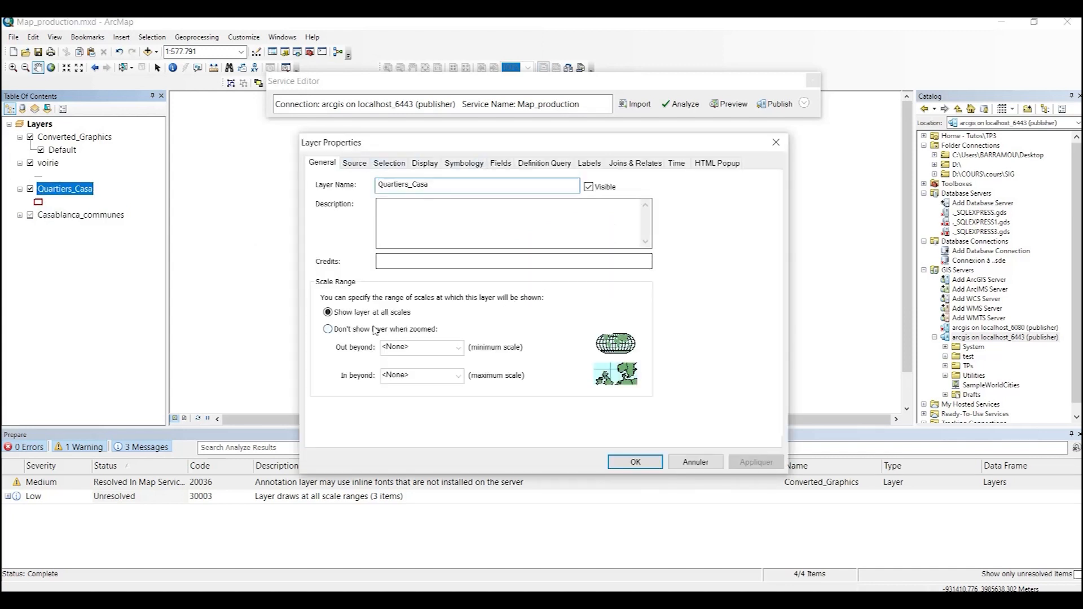
{"action": "left_click", "coordinate": [403, 347]}
{"action": "type", "text": "577000"}
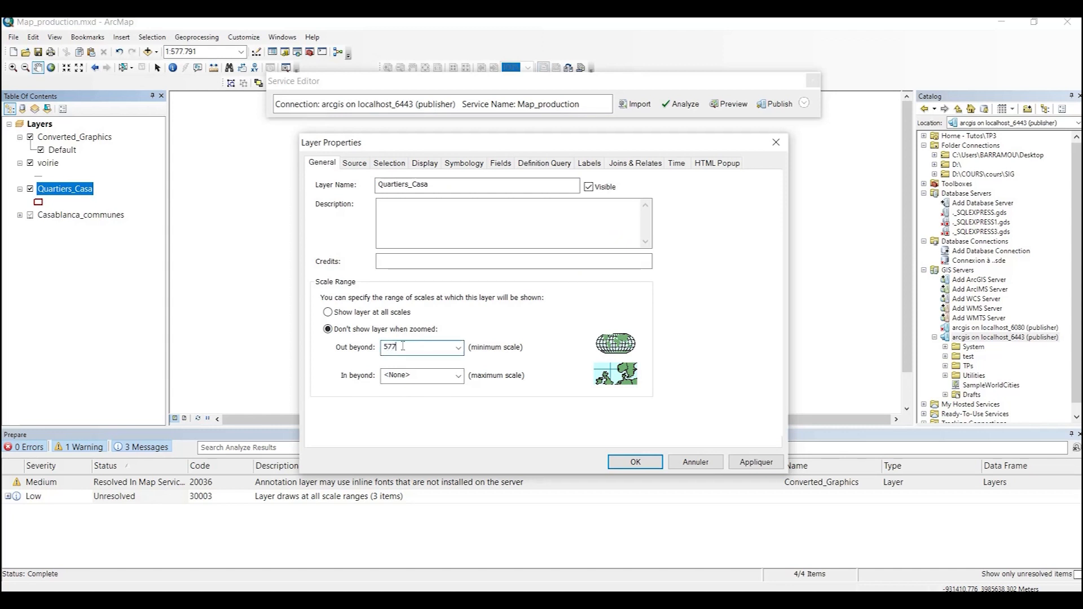
{"action": "left_click", "coordinate": [635, 461]}
- Turn off the Converted_Graphics and voirie layers and check the scale-dependent display of the two remaining layers
{"action": "left_click", "coordinate": [30, 137]}
{"action": "left_click", "coordinate": [31, 163]}
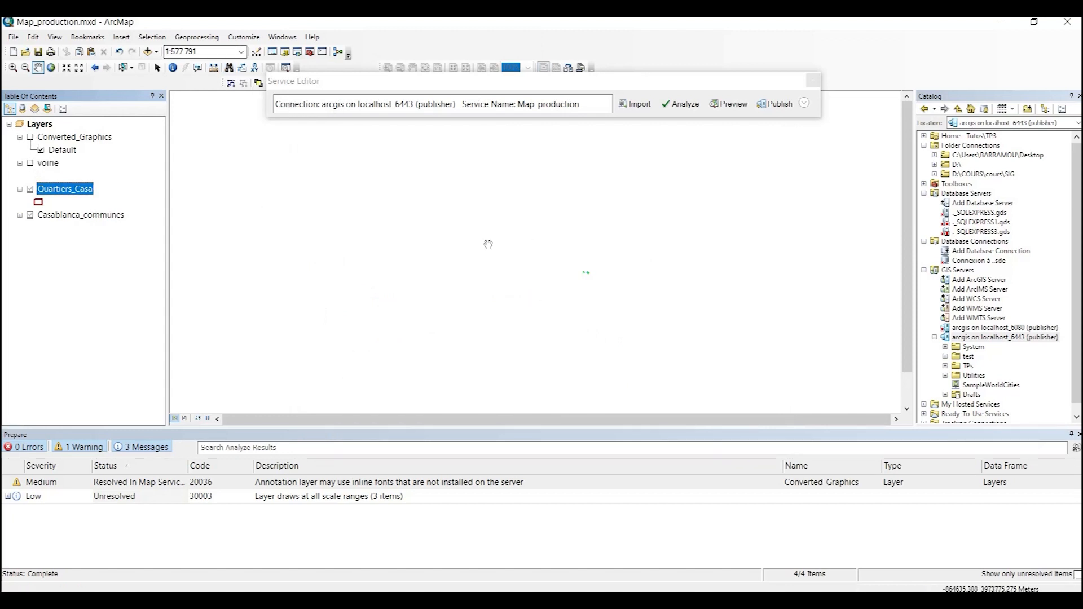
{"action": "scroll", "coordinate": [488, 244], "scroll_direction": "up", "scroll_amount": 3}
{"action": "scroll", "coordinate": [532, 255], "scroll_direction": "down", "scroll_amount": 2}
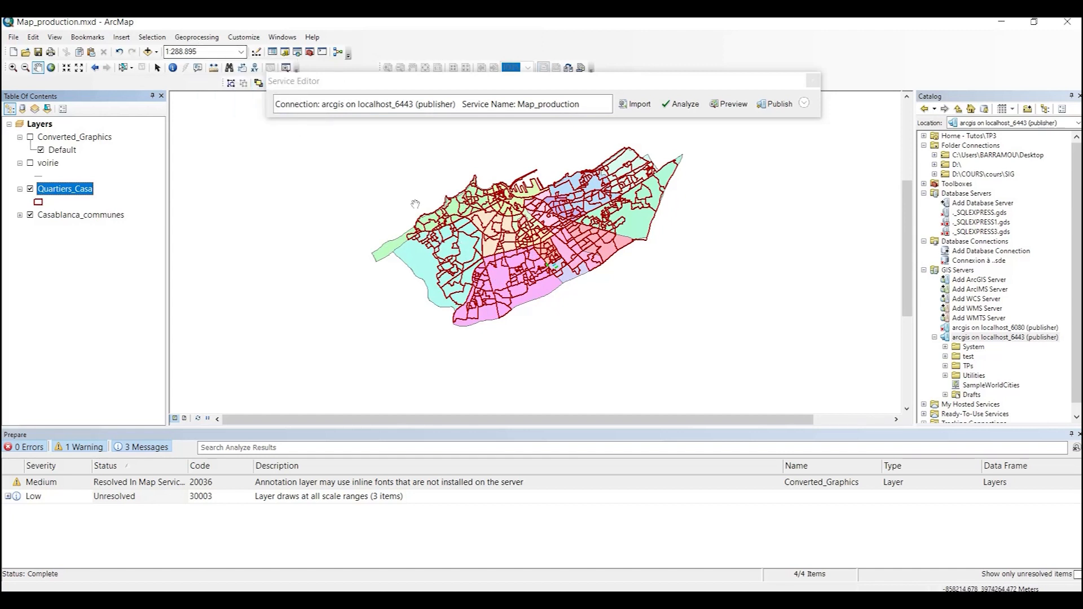
- Turn the voirie layer back on and set the map scale to 1:144.448
{"action": "left_click", "coordinate": [30, 164]}
{"action": "left_click", "coordinate": [47, 164]}
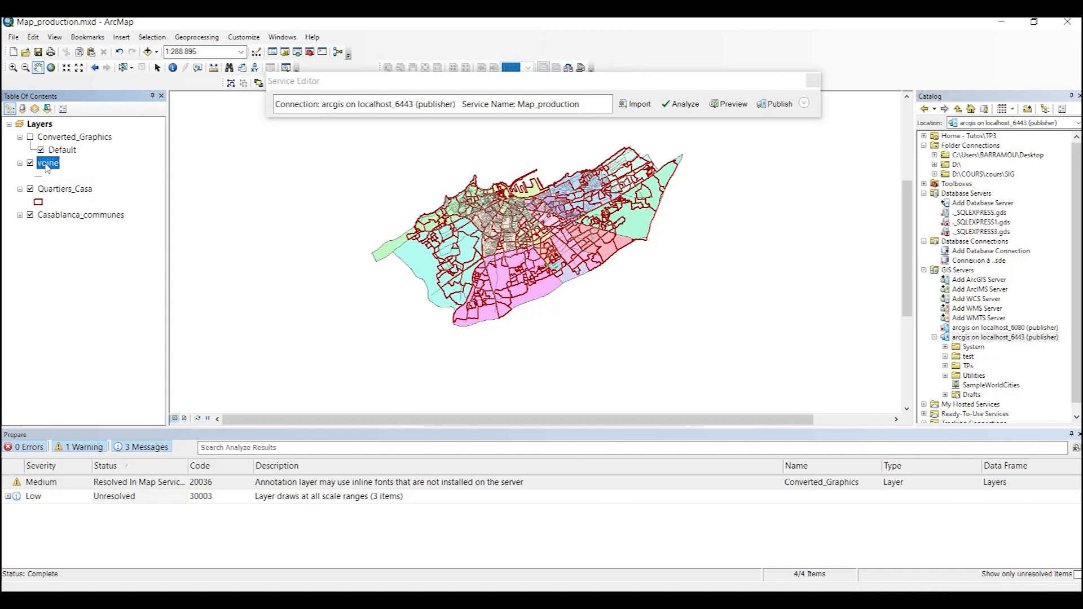
{"action": "double_click", "coordinate": [48, 163]}
{"action": "left_click", "coordinate": [778, 142]}
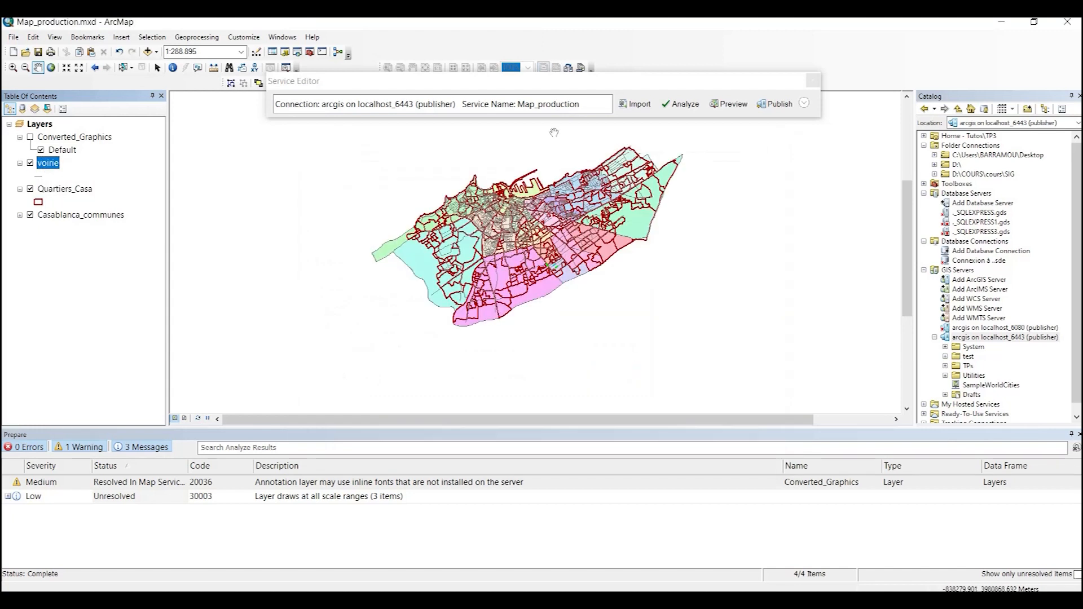
{"action": "left_click", "coordinate": [240, 52]}
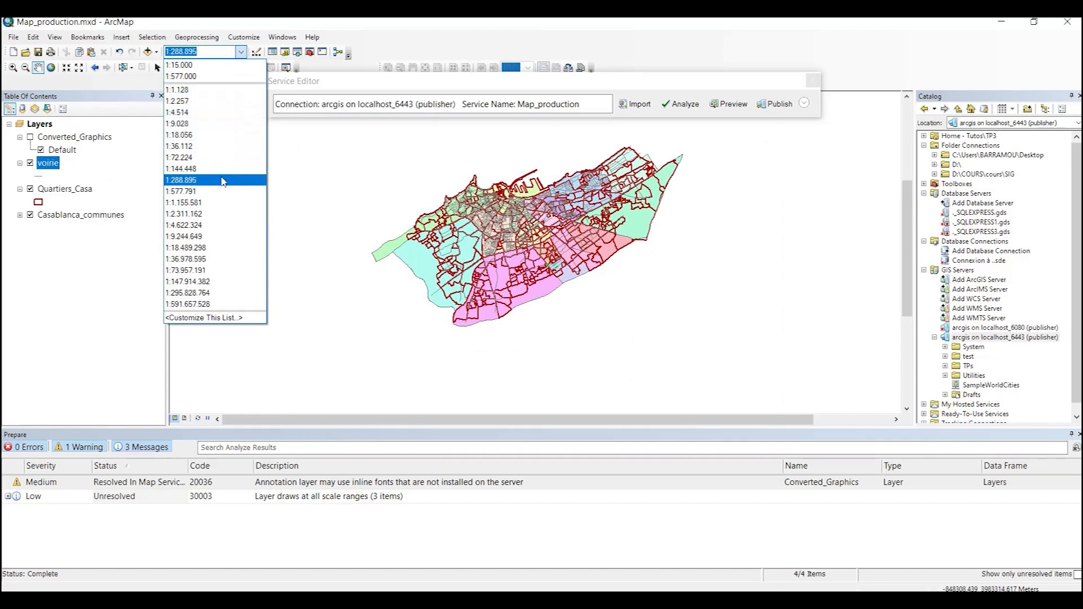
{"action": "left_click", "coordinate": [182, 169]}
- Limit the scale range of the voirie layer so it is hidden when zoomed out beyond 144000
{"action": "double_click", "coordinate": [46, 163]}
{"action": "left_click", "coordinate": [367, 328]}
{"action": "left_click", "coordinate": [412, 346]}
{"action": "type", "text": "144000"}
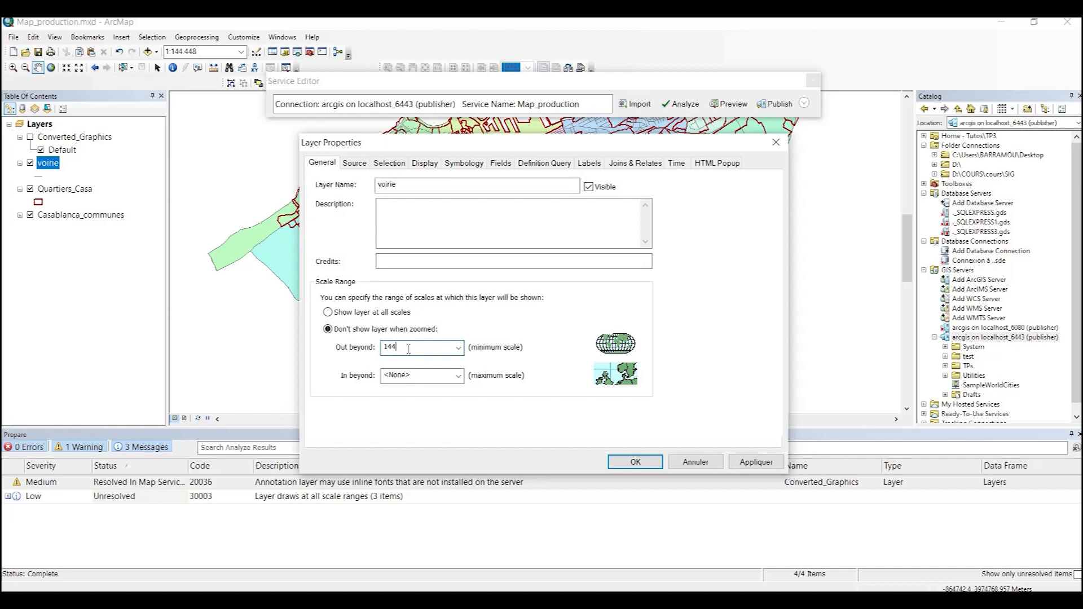
{"action": "left_click", "coordinate": [636, 463]}
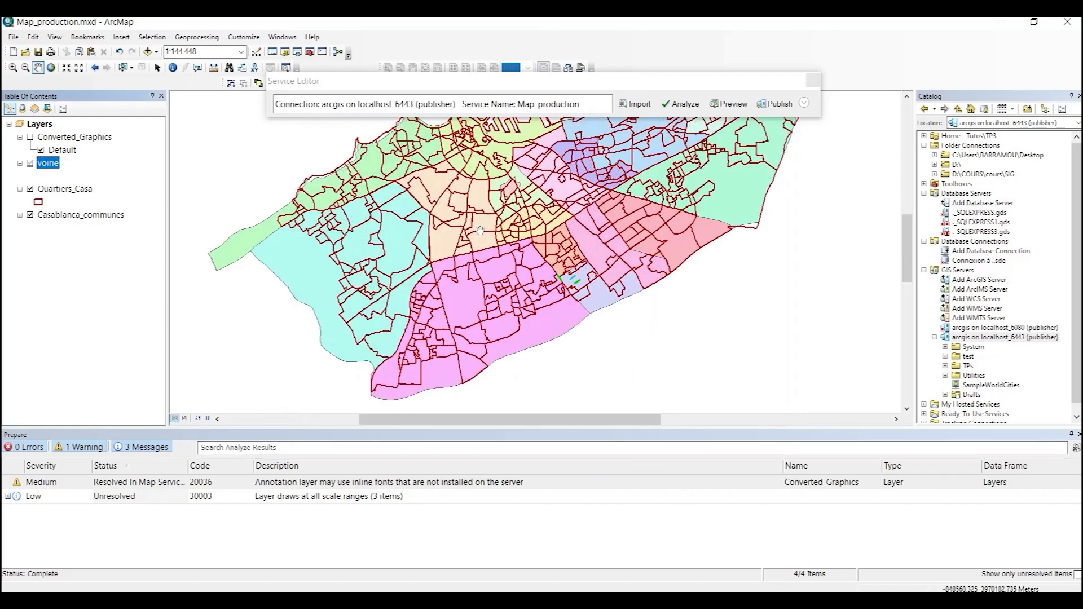
- Check the scale-dependent display of the voirie layer and turn the Converted_Graphics layer back on
{"action": "scroll", "coordinate": [481, 230], "scroll_direction": "down", "scroll_amount": 3}
{"action": "scroll", "coordinate": [573, 278], "scroll_direction": "up", "scroll_amount": 3}
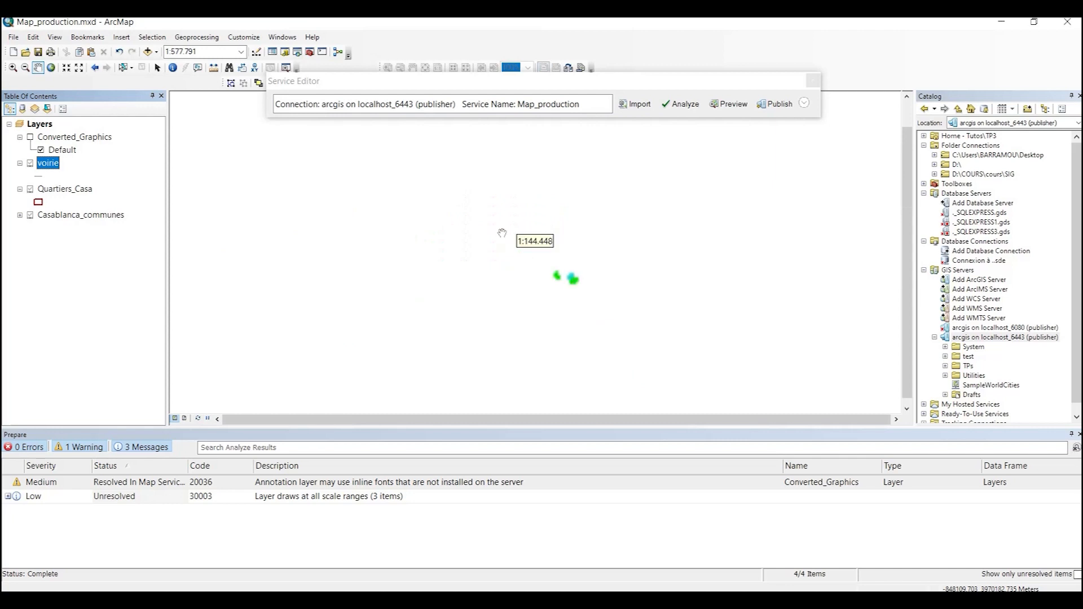
{"action": "scroll", "coordinate": [576, 261], "scroll_direction": "up", "scroll_amount": 2}
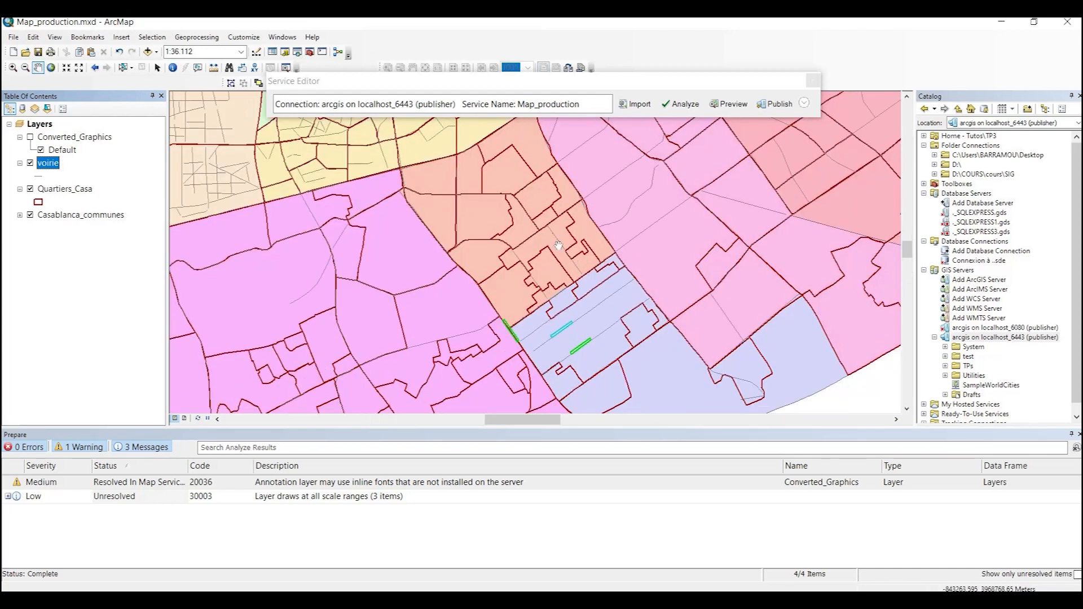
{"action": "scroll", "coordinate": [515, 226], "scroll_direction": "up", "scroll_amount": 2}
{"action": "scroll", "coordinate": [394, 222], "scroll_direction": "down", "scroll_amount": 4}
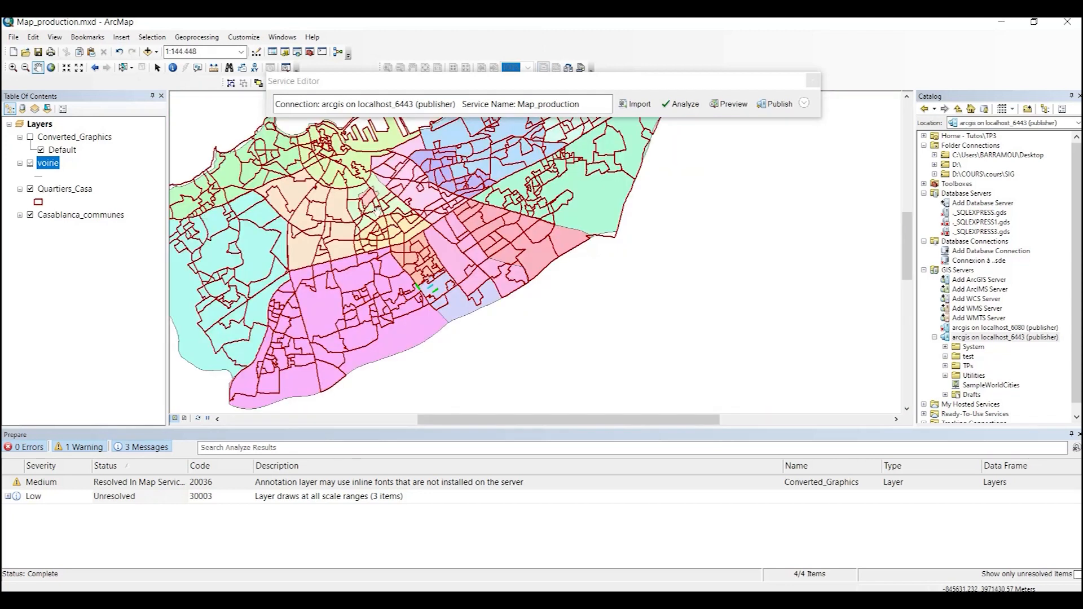
{"action": "left_click_drag", "start_coordinate": [393, 221], "coordinate": [564, 332]}
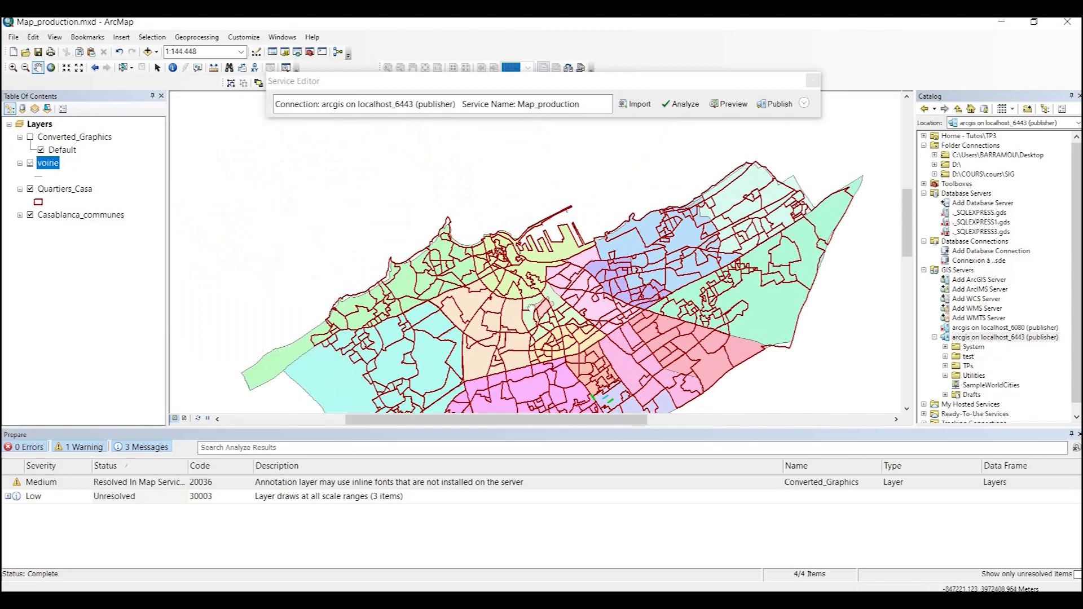
{"action": "left_click", "coordinate": [31, 137]}
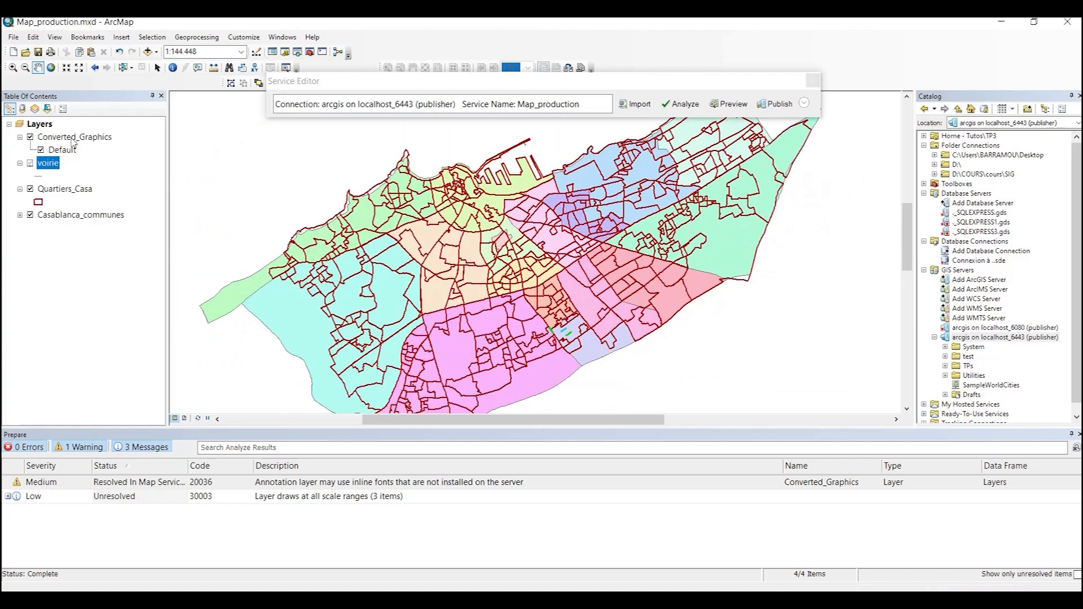
{"action": "double_click", "coordinate": [75, 137]}
{"action": "left_click", "coordinate": [373, 330]}
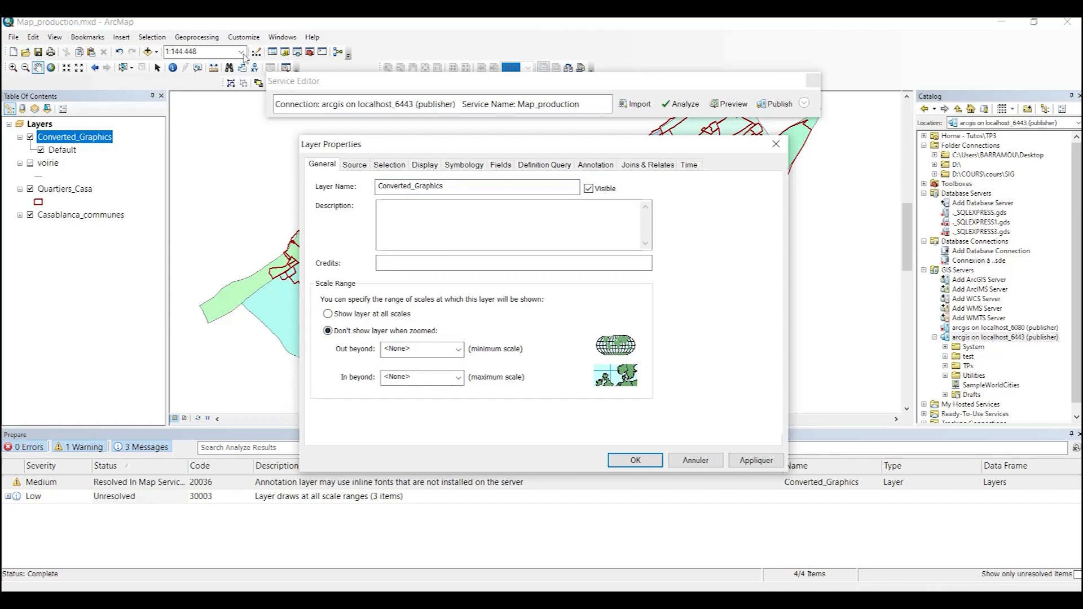
{"action": "left_click", "coordinate": [775, 151]}
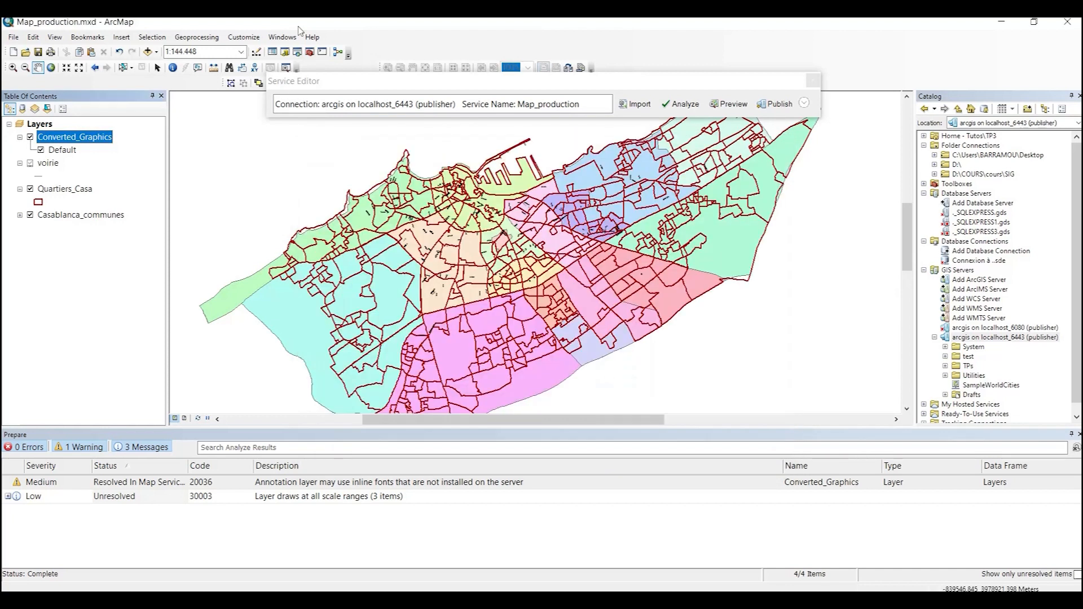
{"action": "left_click", "coordinate": [241, 52]}
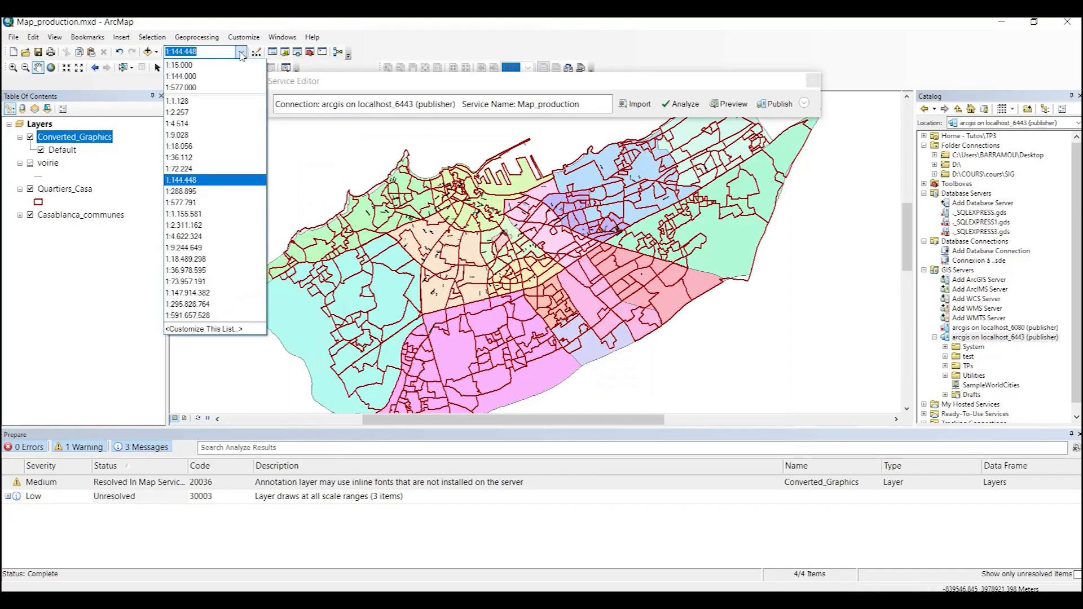
{"action": "left_click", "coordinate": [87, 139]}
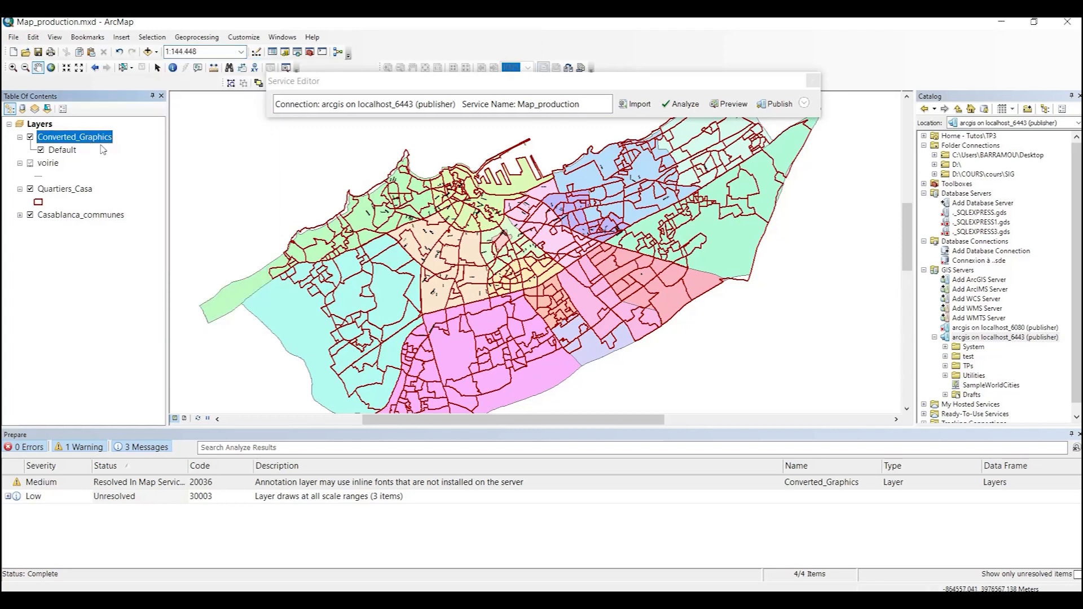
- Give the Converted_Graphics annotation layer a scale range that hides it when zoomed out beyond 18000
{"action": "double_click", "coordinate": [69, 138]}
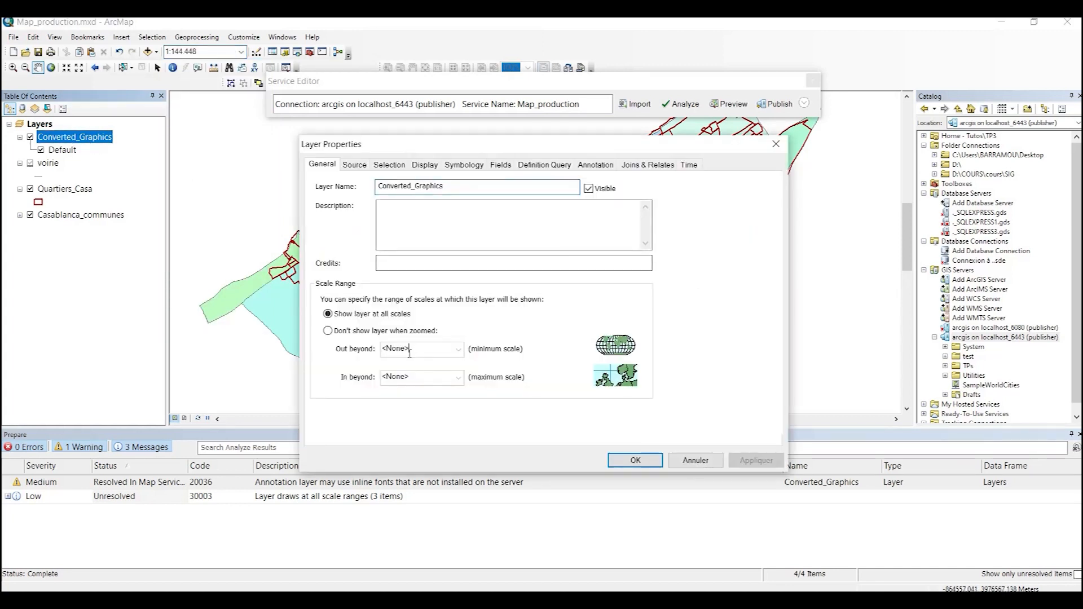
{"action": "left_click", "coordinate": [327, 330]}
{"action": "double_click", "coordinate": [396, 348]}
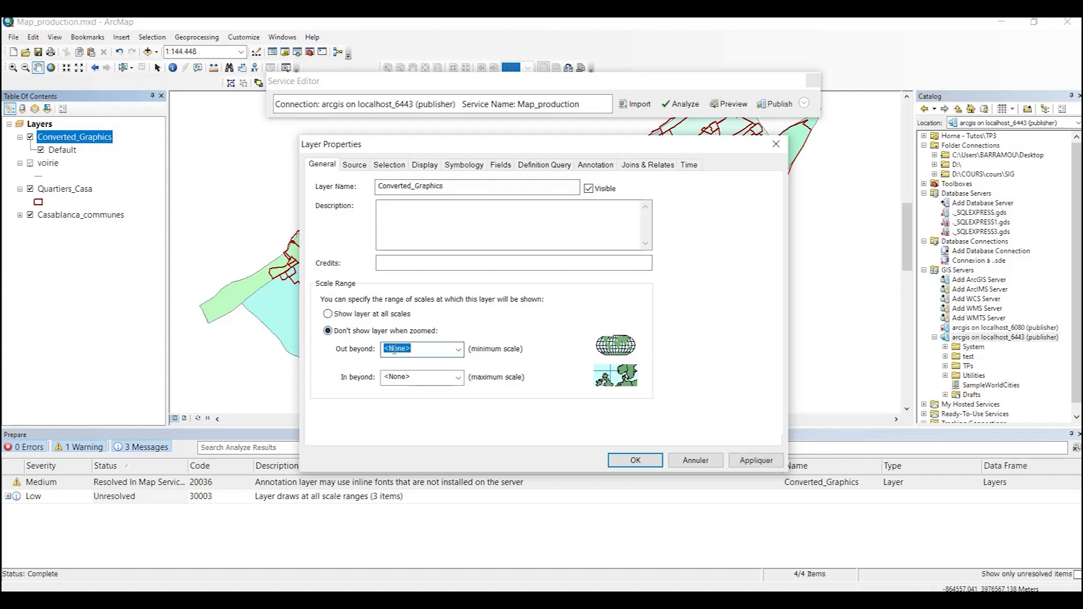
{"action": "type", "text": "18000"}
{"action": "left_click", "coordinate": [635, 460]}
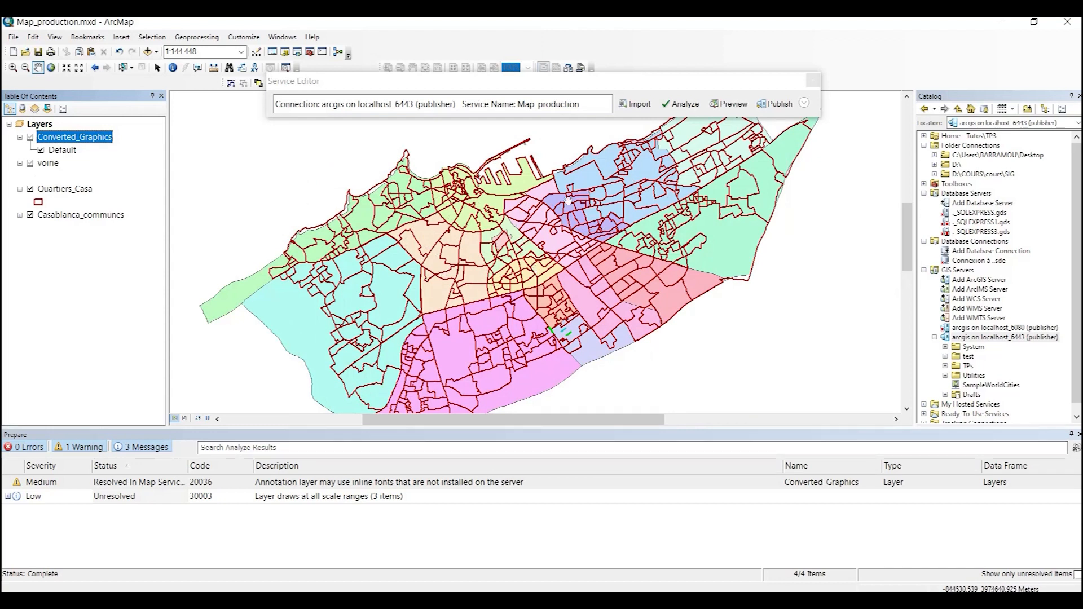
- Examine from the whole-city view down to 1:9.028 at which scales the roads and street-name annotations are drawn
{"action": "scroll", "coordinate": [592, 216], "scroll_direction": "down", "scroll_amount": 10}
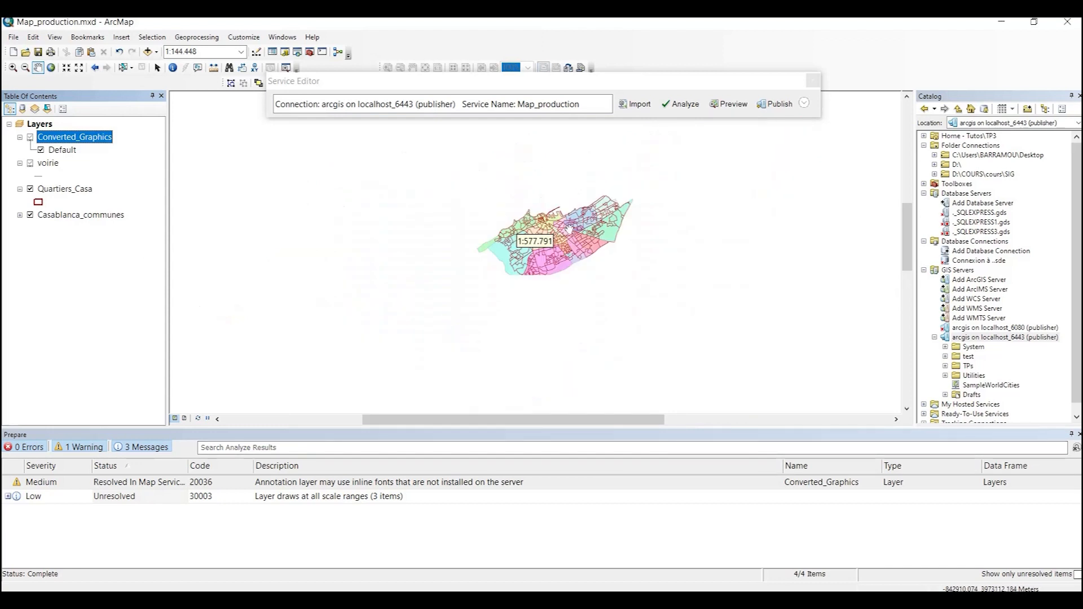
{"action": "scroll", "coordinate": [587, 216], "scroll_direction": "up", "scroll_amount": 3}
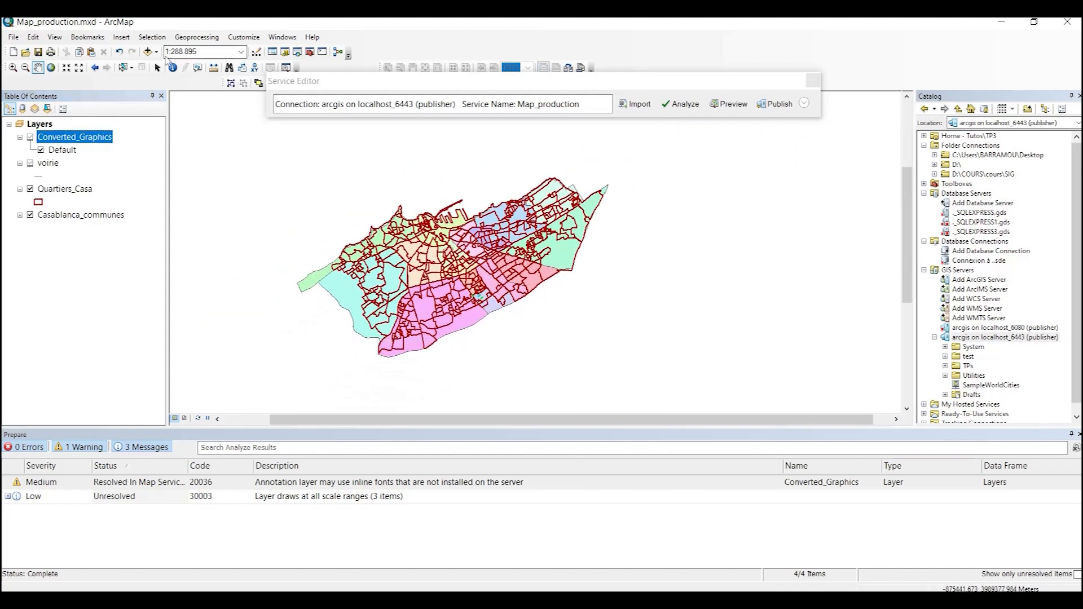
{"action": "scroll", "coordinate": [414, 266], "scroll_direction": "up", "scroll_amount": 2}
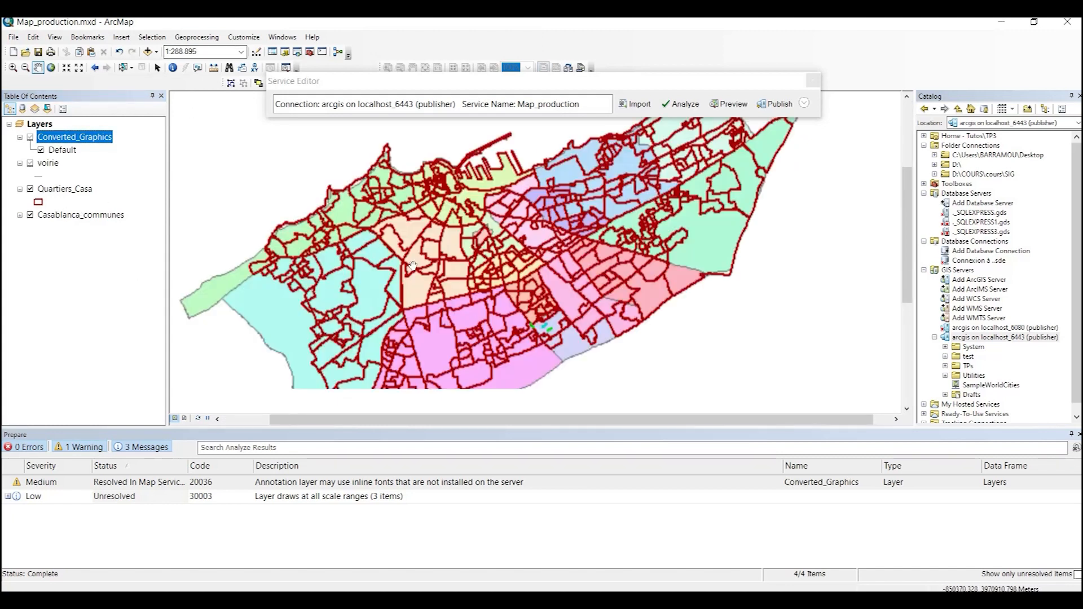
{"action": "scroll", "coordinate": [390, 209], "scroll_direction": "up", "scroll_amount": 2}
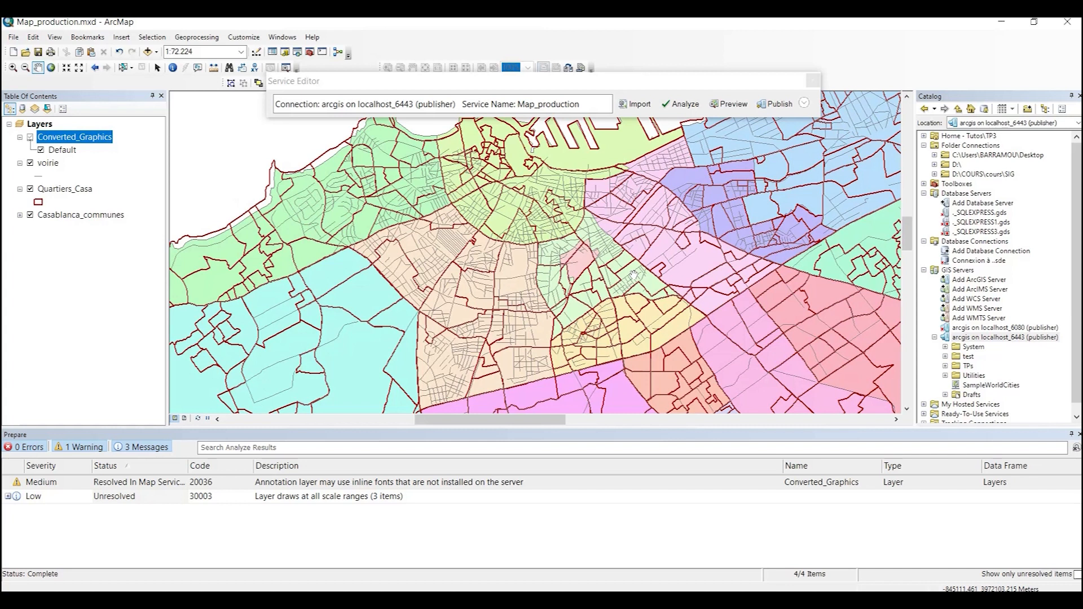
{"action": "scroll", "coordinate": [634, 276], "scroll_direction": "up", "scroll_amount": 2}
{"action": "scroll", "coordinate": [518, 266], "scroll_direction": "up", "scroll_amount": 2}
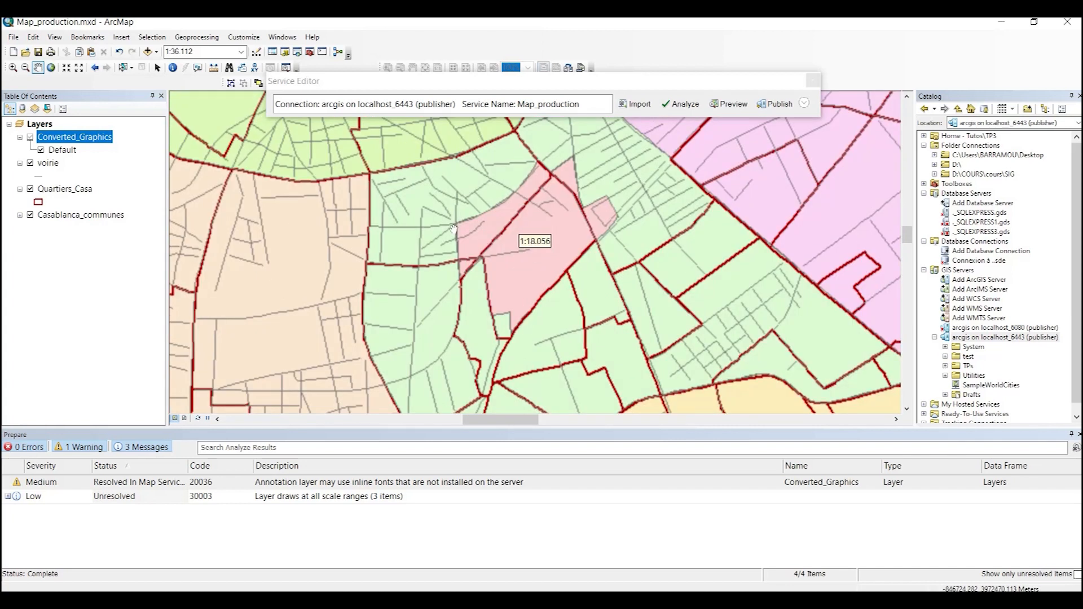
{"action": "scroll", "coordinate": [453, 228], "scroll_direction": "up", "scroll_amount": 1}
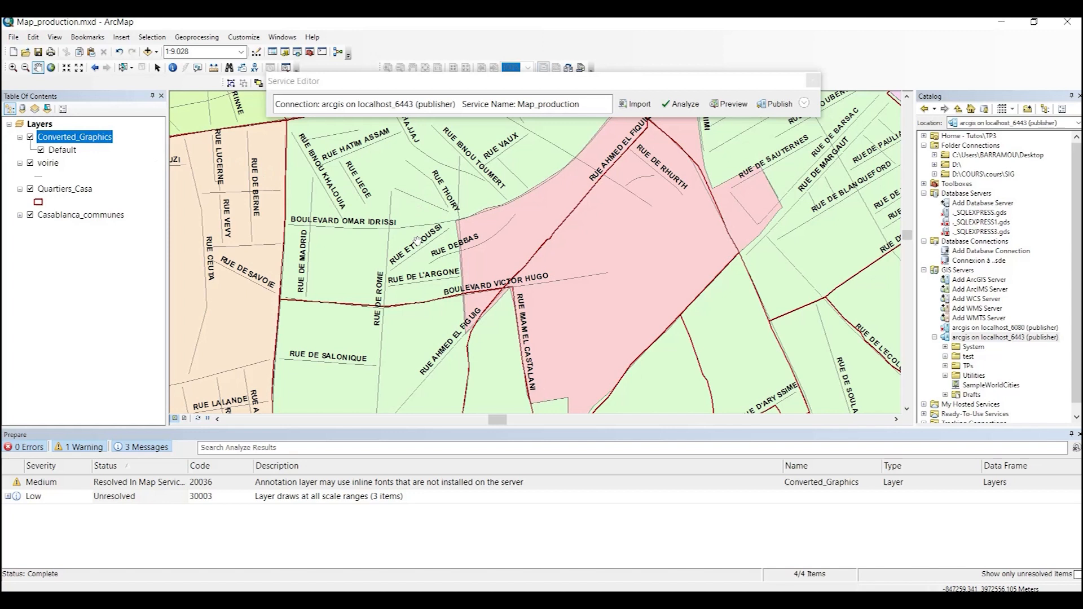
- Analyze the map again and publish the Map_production service to the server
{"action": "left_click", "coordinate": [681, 104]}
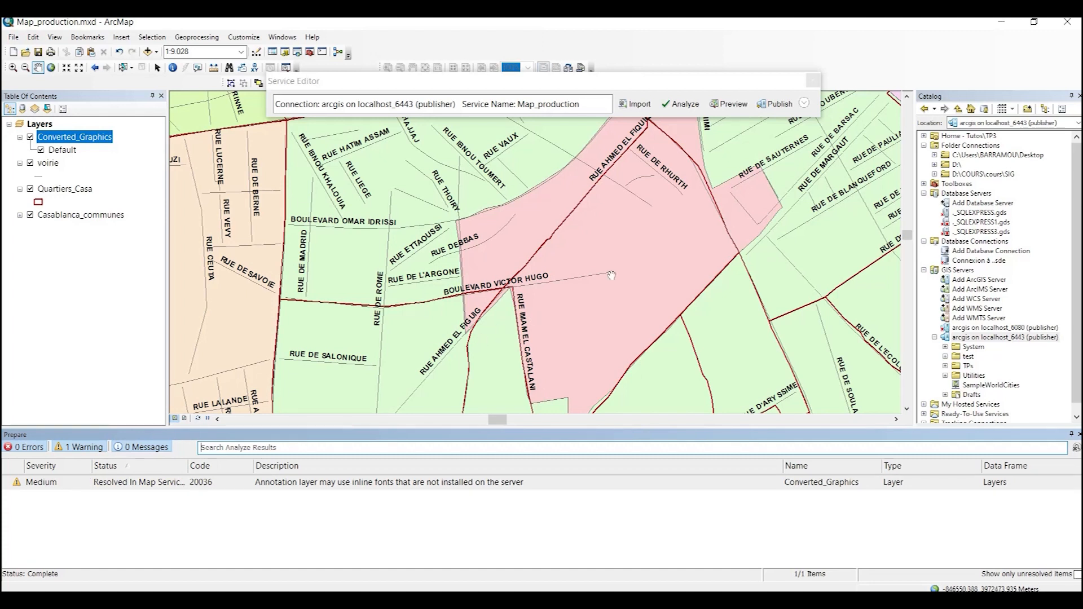
{"action": "scroll", "coordinate": [592, 298], "scroll_direction": "down", "scroll_amount": 1}
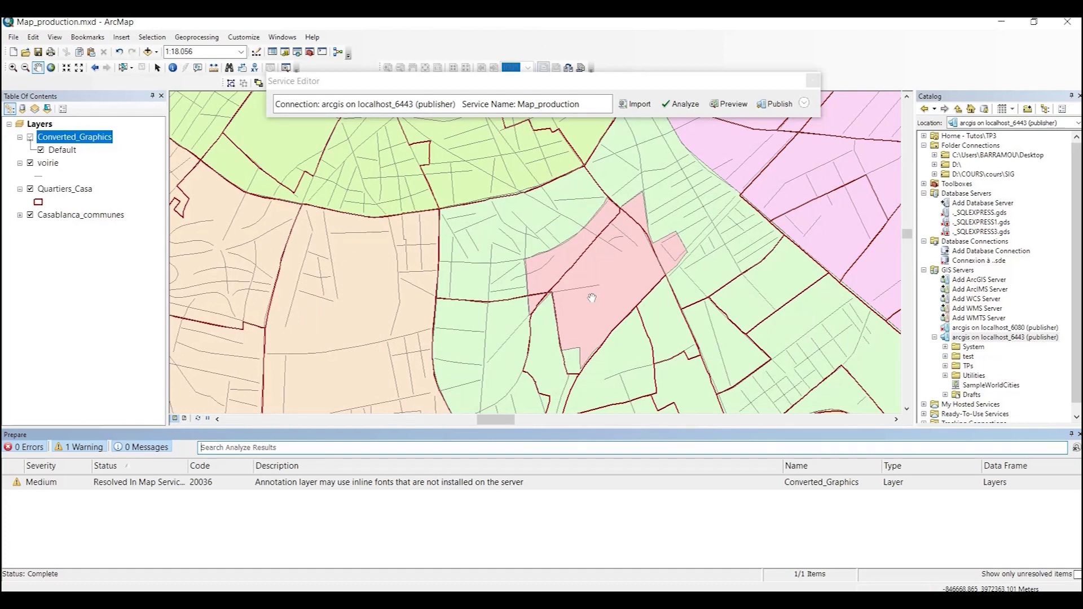
{"action": "left_click", "coordinate": [777, 109]}
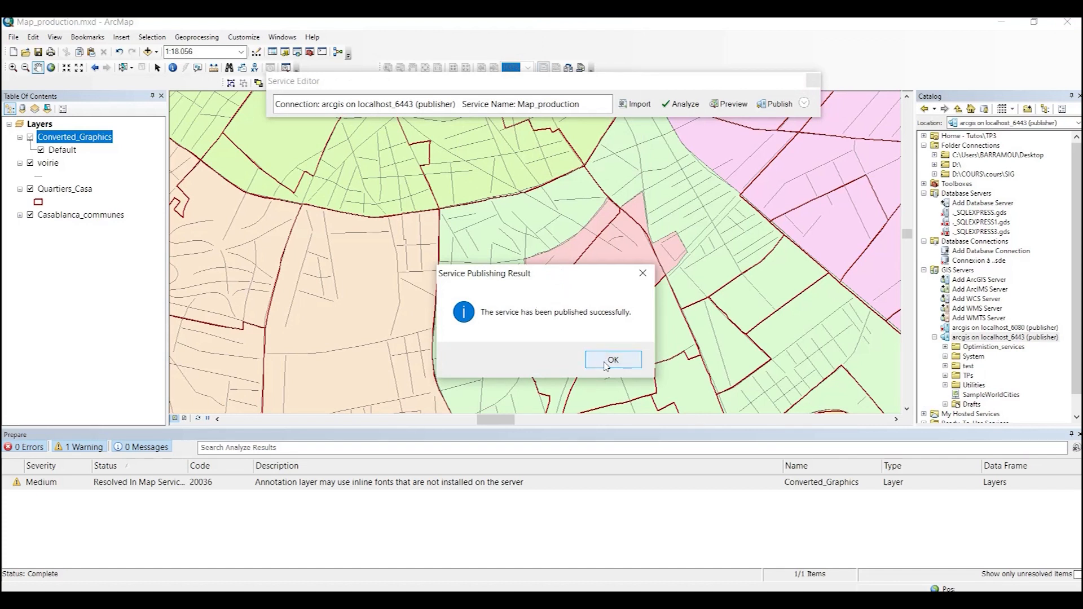
{"action": "left_click", "coordinate": [613, 360]}
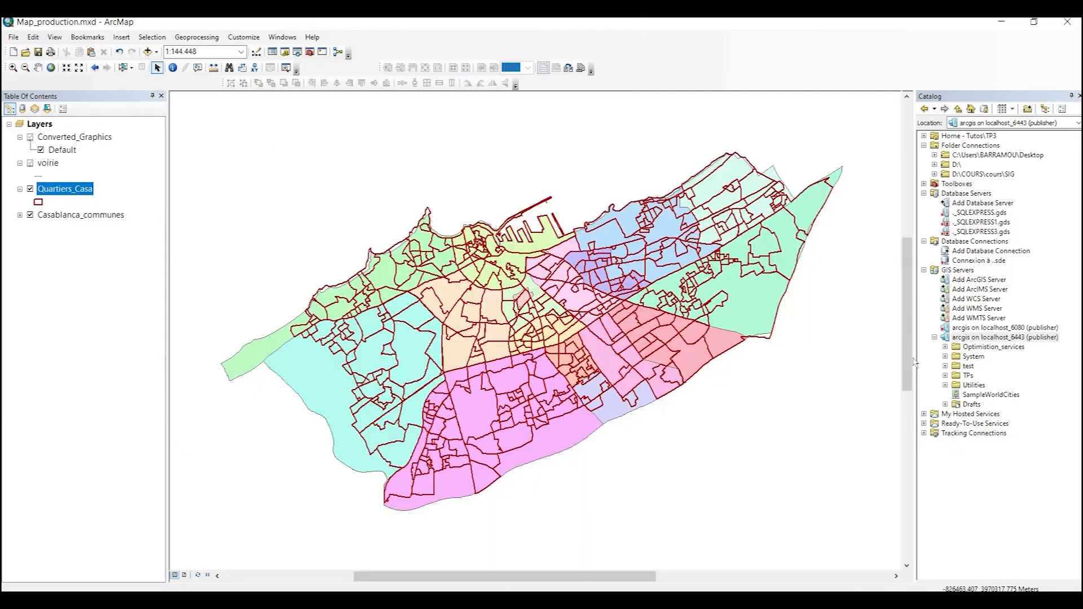
- Copy the REST URL from the mapping properties of the Map_production service in the Optimistion_services folder
{"action": "double_click", "coordinate": [991, 348]}
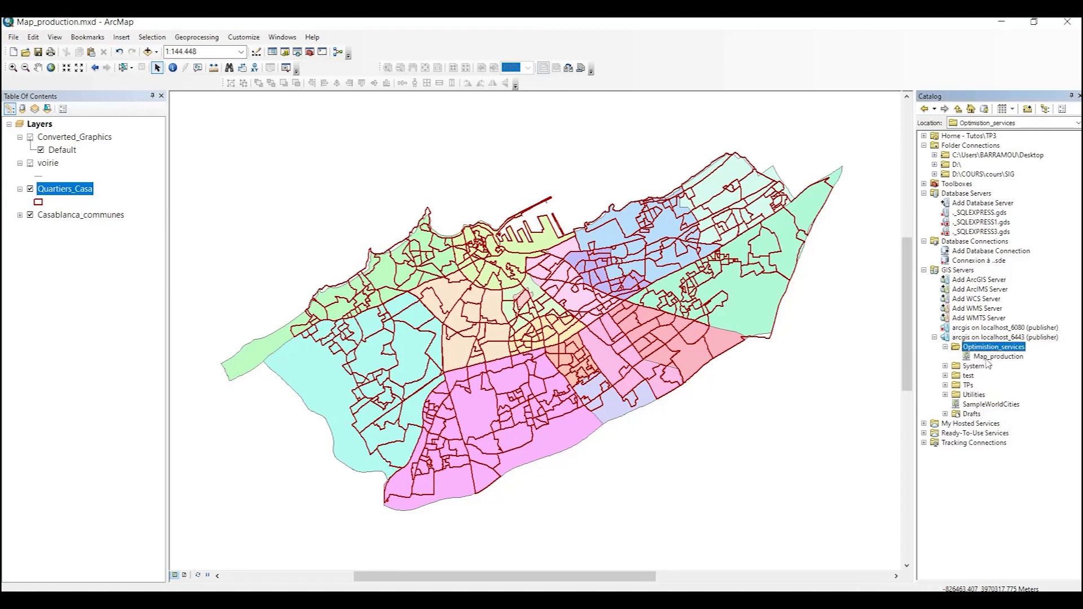
{"action": "left_click", "coordinate": [993, 357]}
{"action": "right_click", "coordinate": [994, 359]}
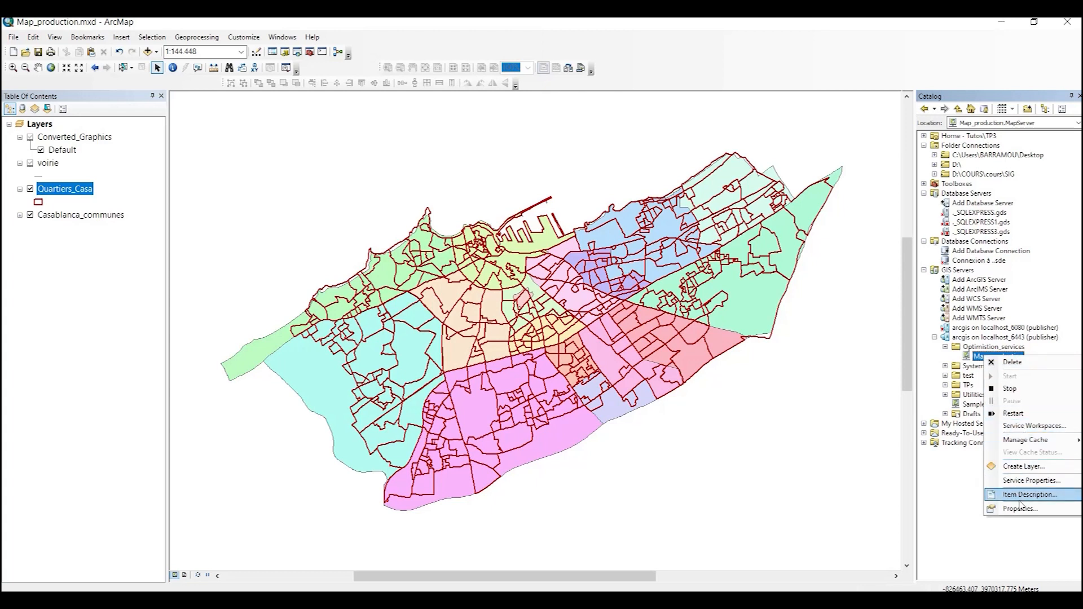
{"action": "left_click", "coordinate": [1027, 483]}
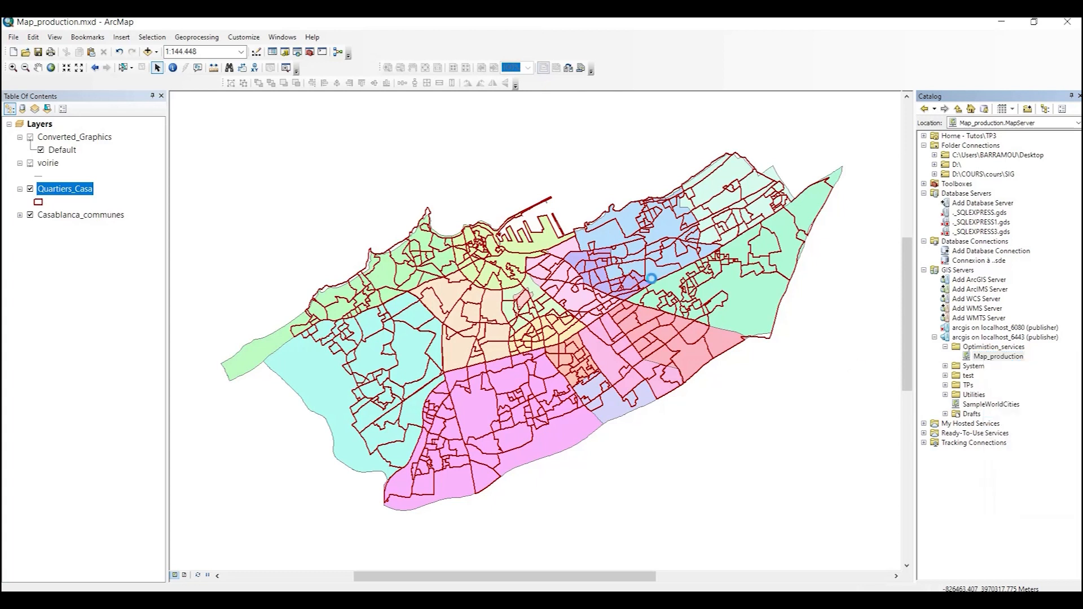
{"action": "left_click", "coordinate": [302, 171]}
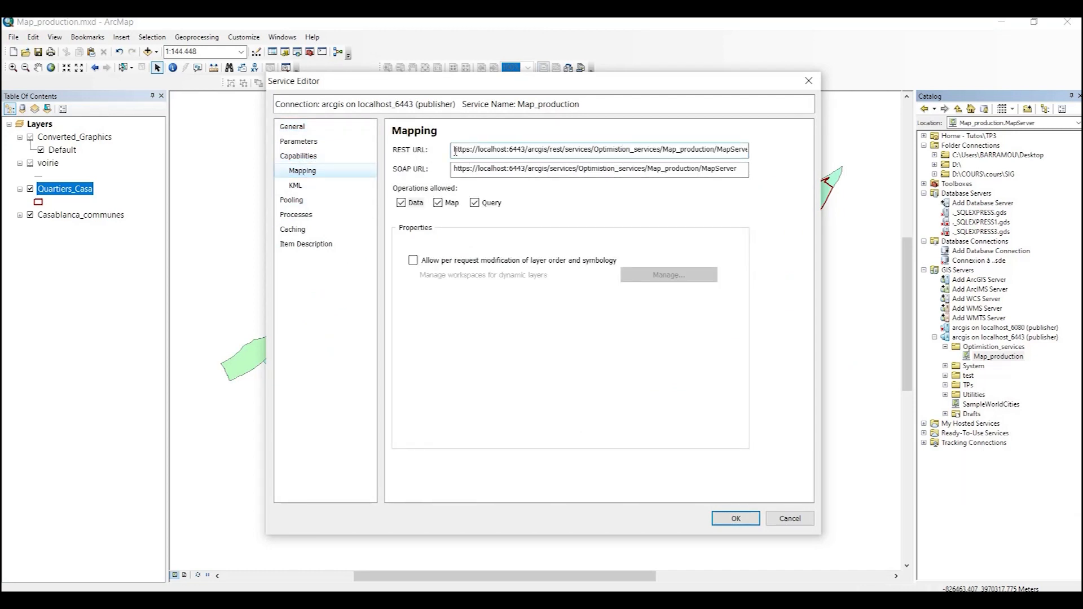
{"action": "left_click_drag", "start_coordinate": [455, 151], "coordinate": [822, 149]}
{"action": "key", "text": "ctrl+c"}
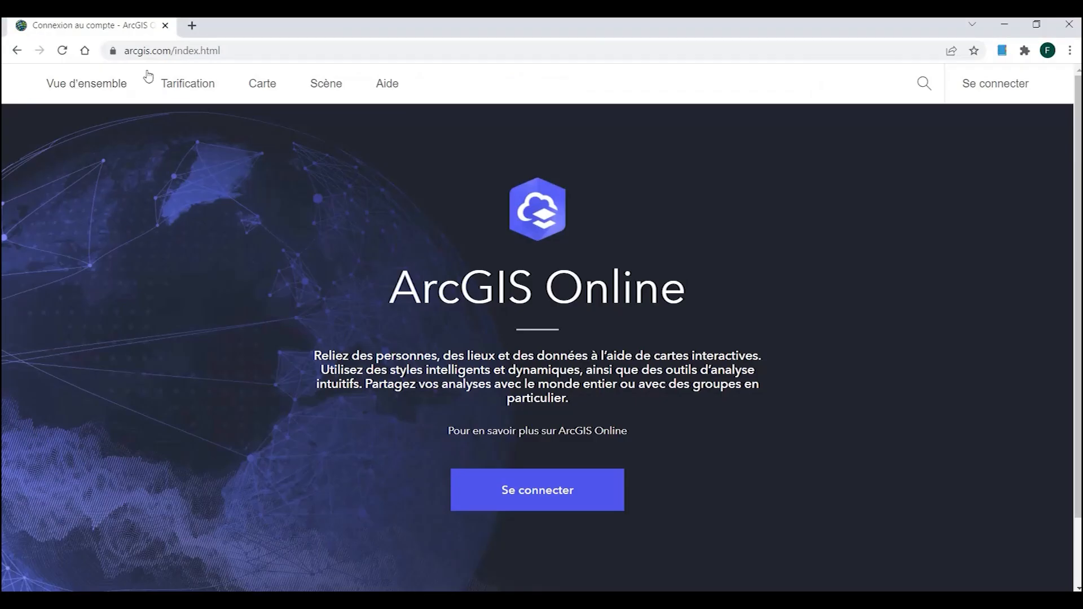
- Switch to ArcGIS Online in the browser, signing in with the saved account and opening the map viewer
{"action": "left_click", "coordinate": [974, 84]}
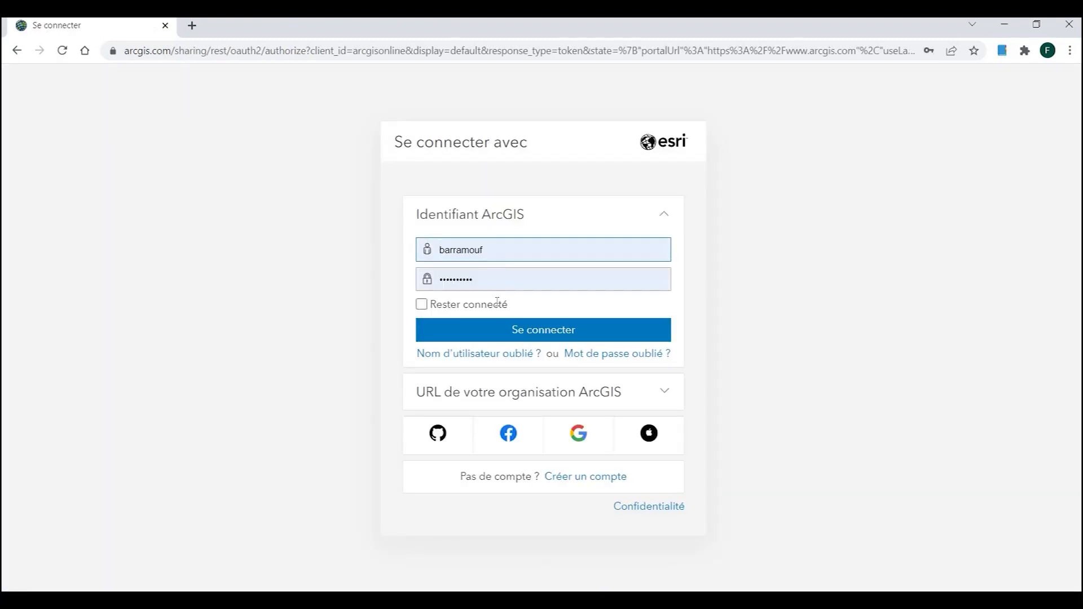
{"action": "left_click", "coordinate": [499, 331]}
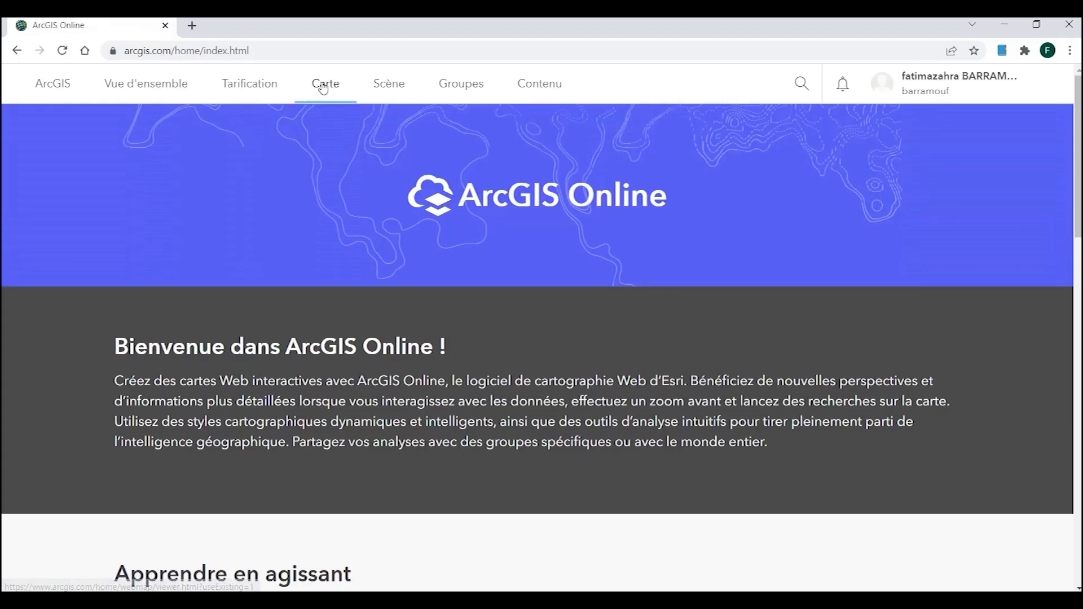
{"action": "left_click", "coordinate": [324, 86]}
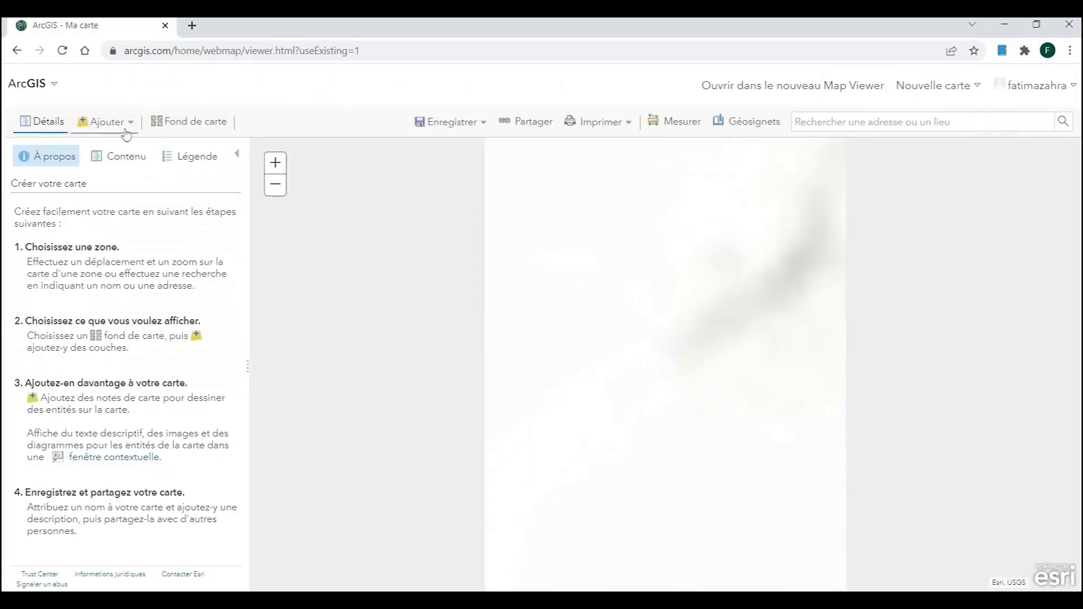
{"action": "left_click", "coordinate": [130, 124]}
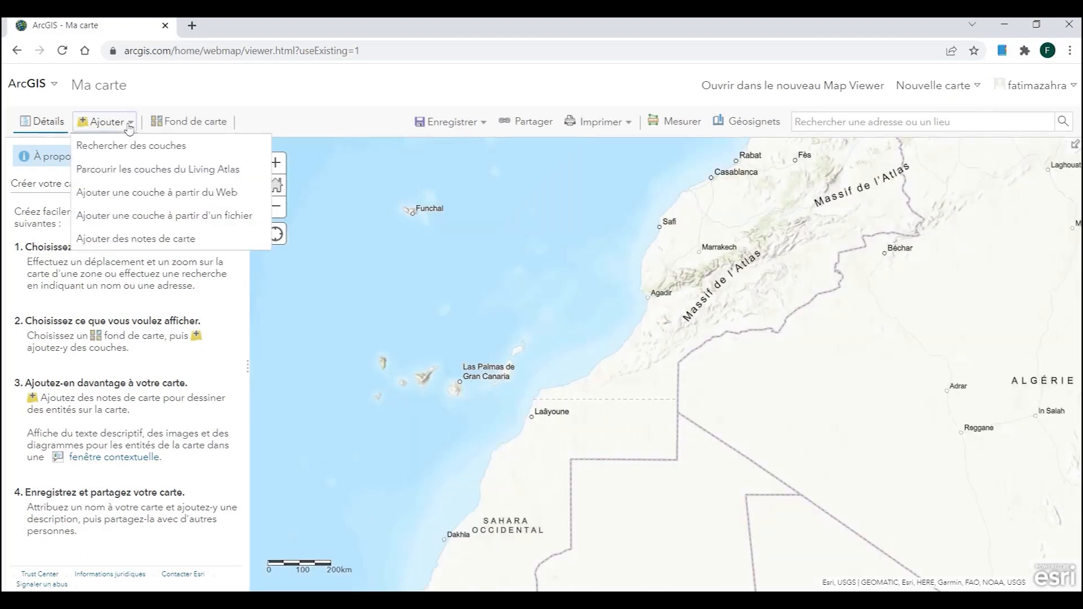
{"action": "left_click", "coordinate": [145, 199]}
{"action": "left_click", "coordinate": [394, 327]}
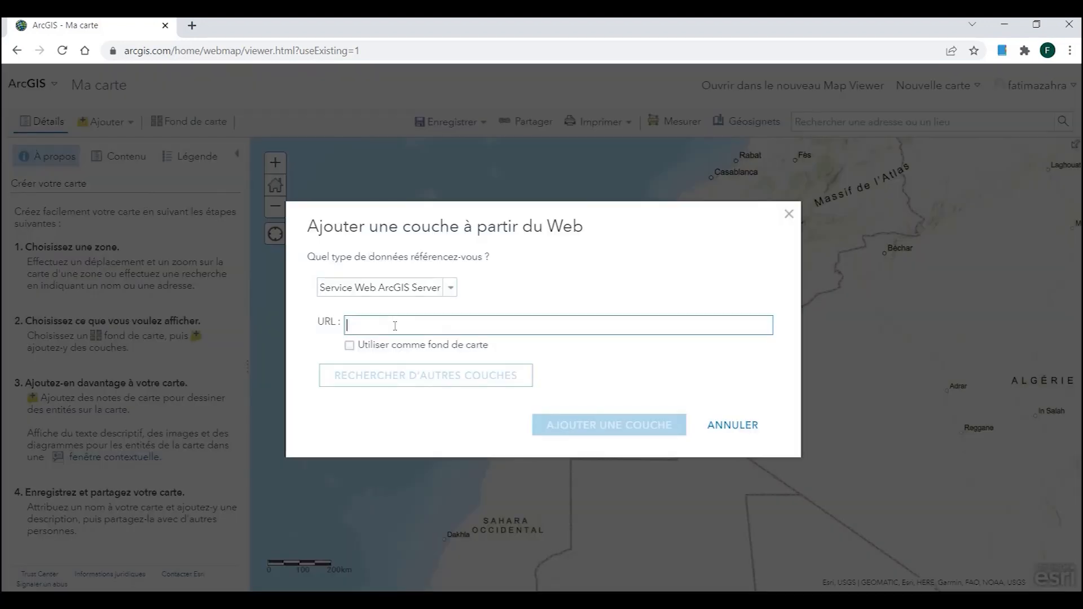
{"action": "key", "text": "ctrl+v"}
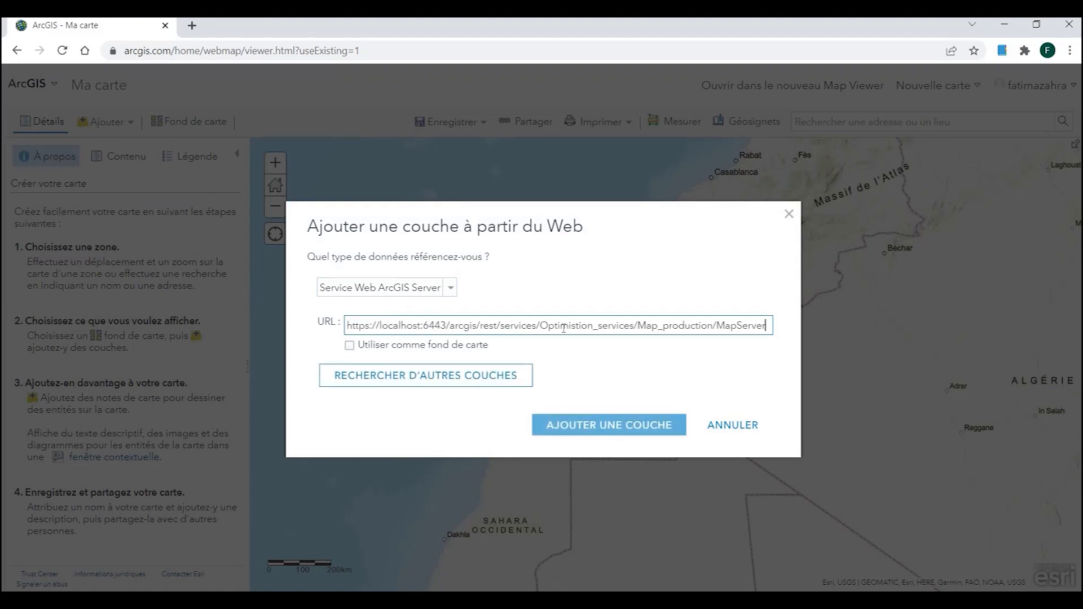
{"action": "left_click_drag", "start_coordinate": [368, 329], "coordinate": [349, 338]}
{"action": "left_click_drag", "start_coordinate": [422, 326], "coordinate": [448, 325]}
{"action": "left_click", "coordinate": [370, 326]}
{"action": "left_click", "coordinate": [589, 426]}
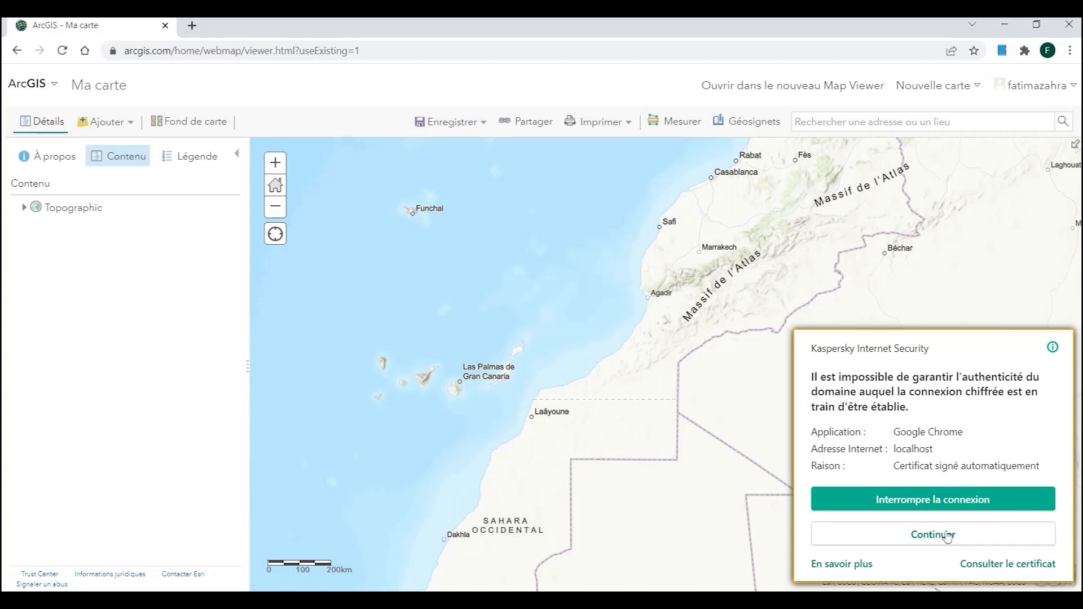
{"action": "left_click", "coordinate": [917, 535]}
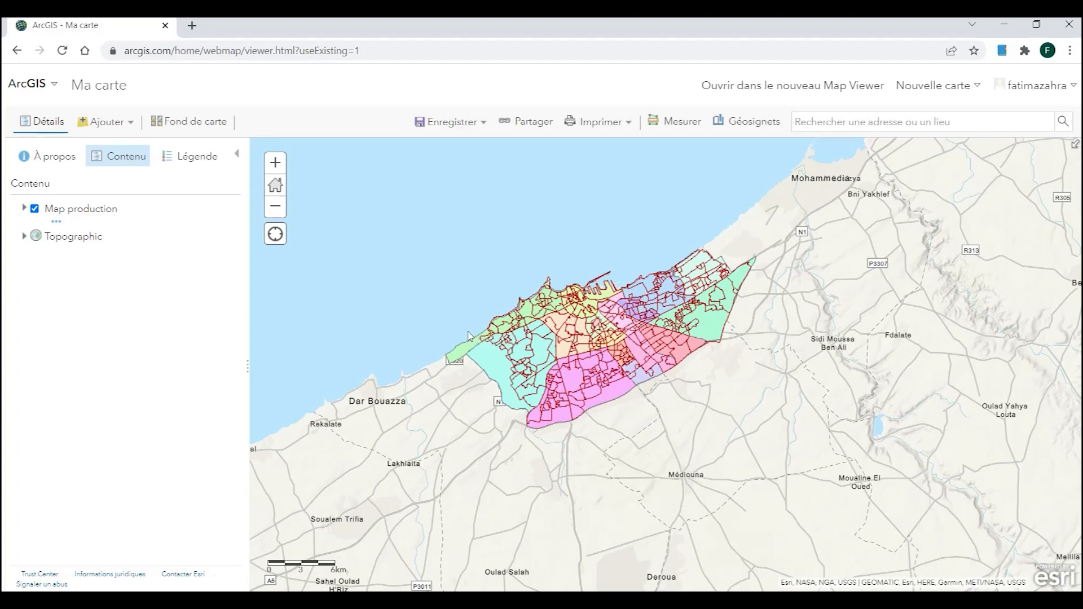
- Examine the Map production layer from the regional view down to street level for the scales at which districts, roads and street names are drawn
{"action": "left_click", "coordinate": [281, 214]}
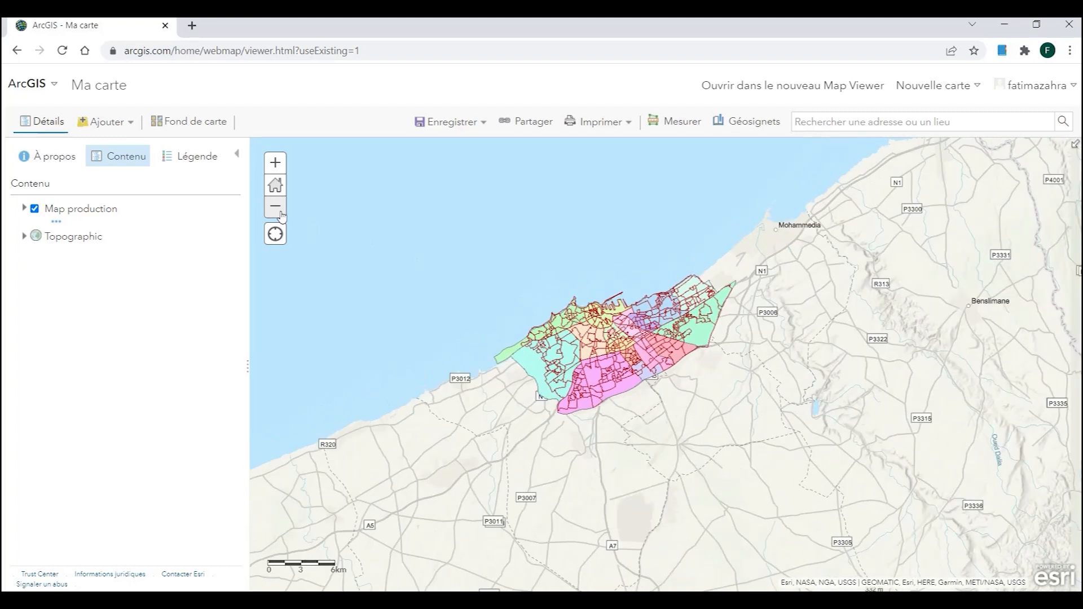
{"action": "left_click", "coordinate": [281, 215]}
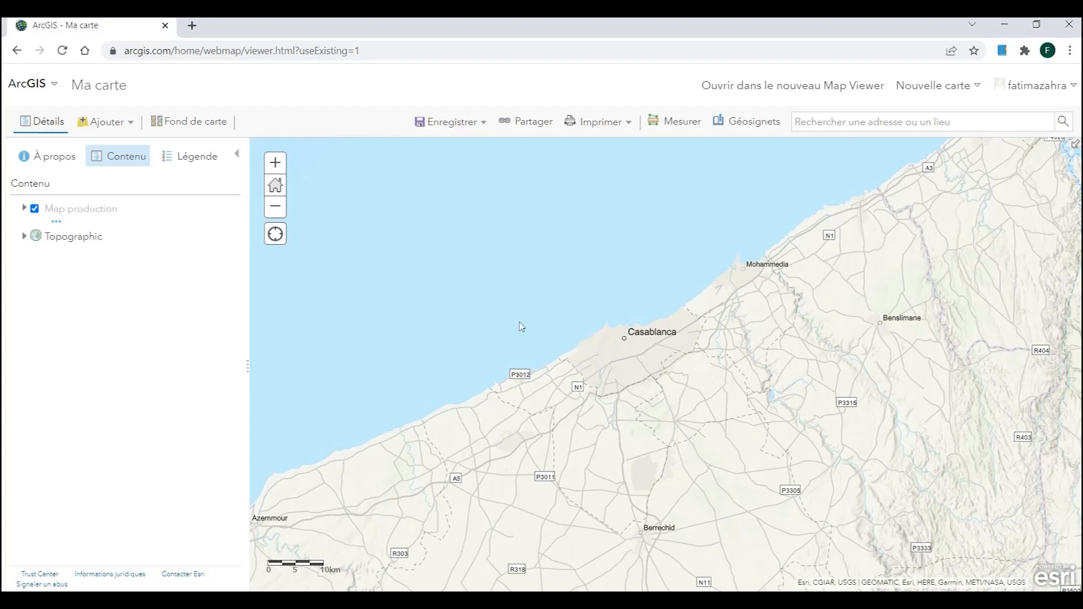
{"action": "left_click", "coordinate": [277, 164]}
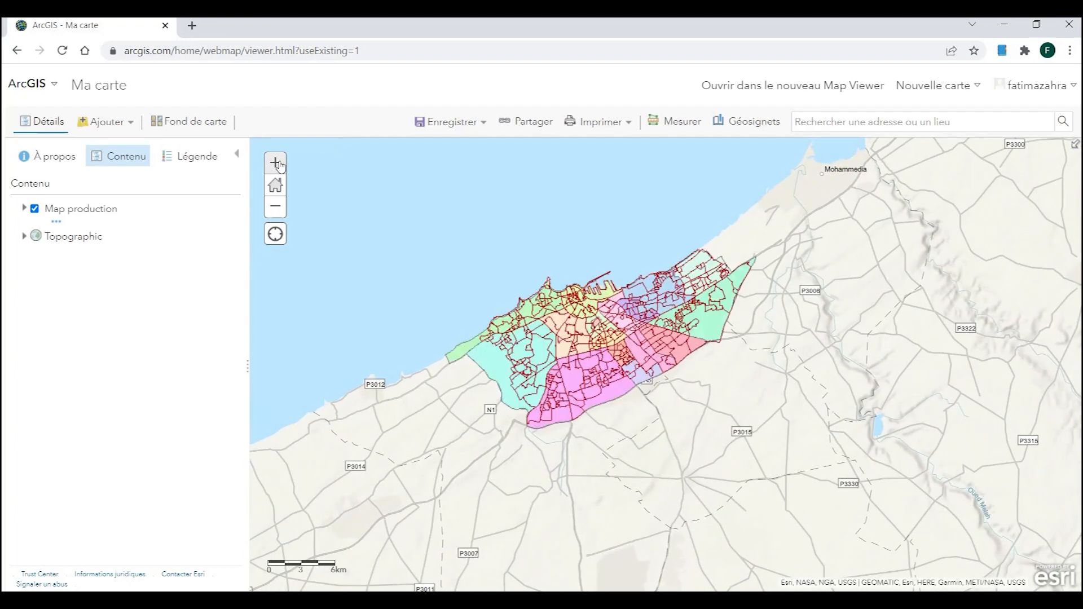
{"action": "left_click", "coordinate": [277, 163]}
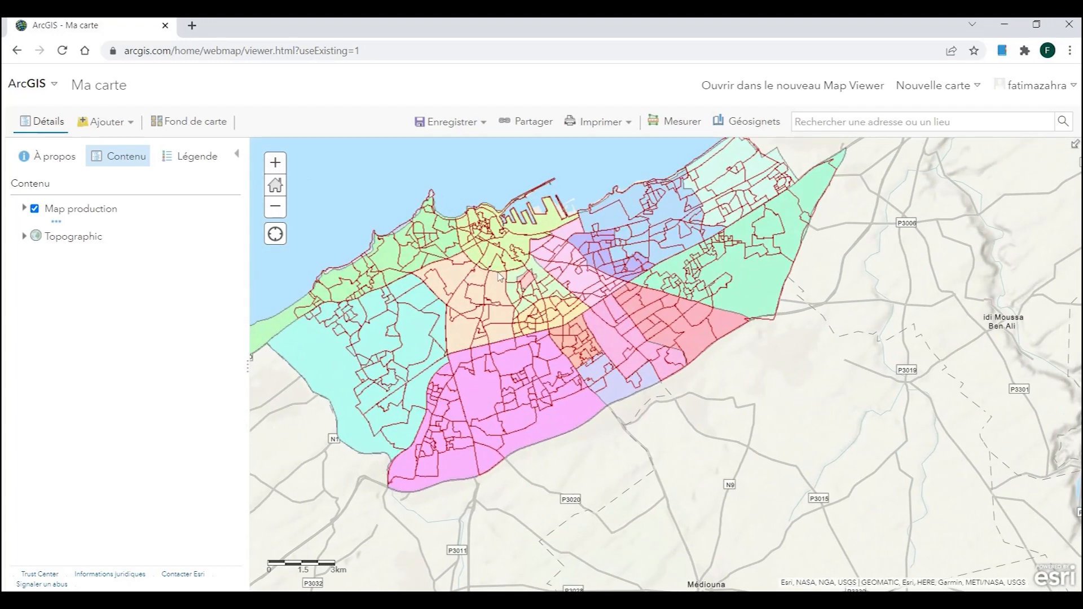
{"action": "left_click", "coordinate": [278, 163]}
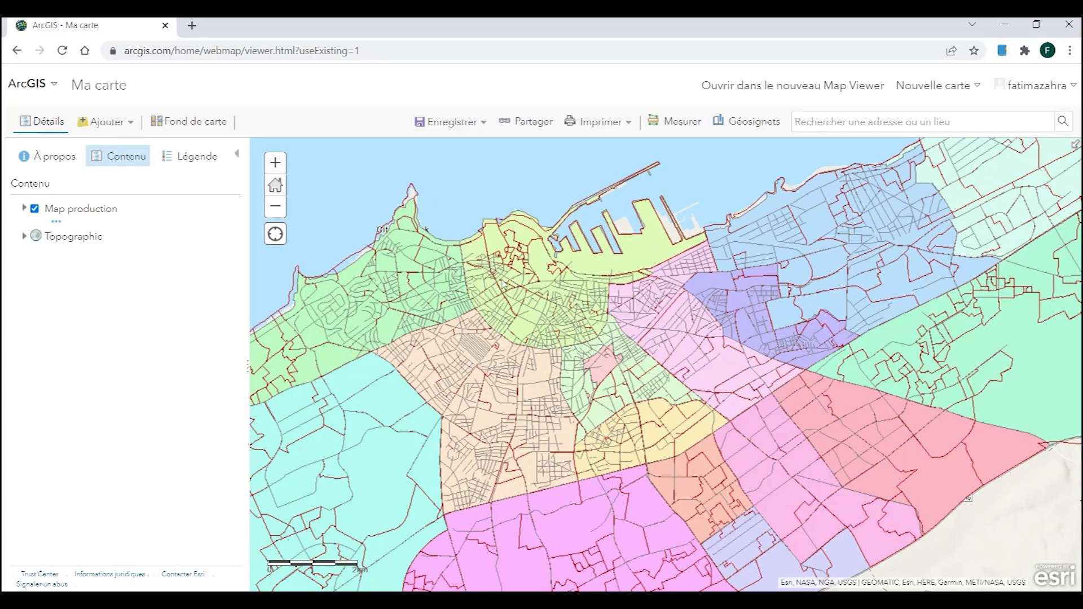
{"action": "left_click", "coordinate": [278, 163]}
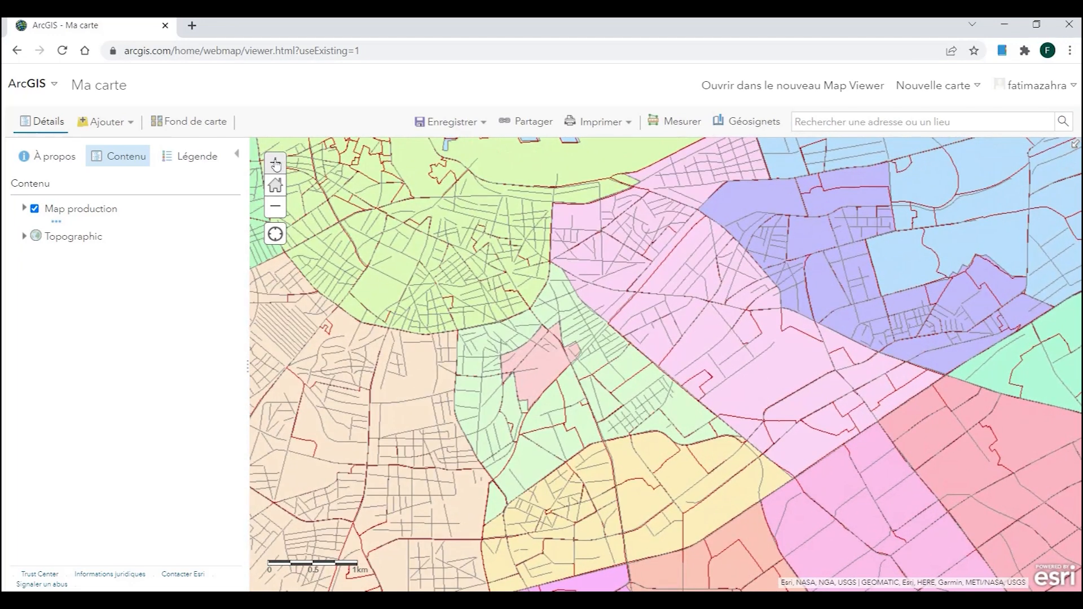
{"action": "left_click", "coordinate": [276, 164]}
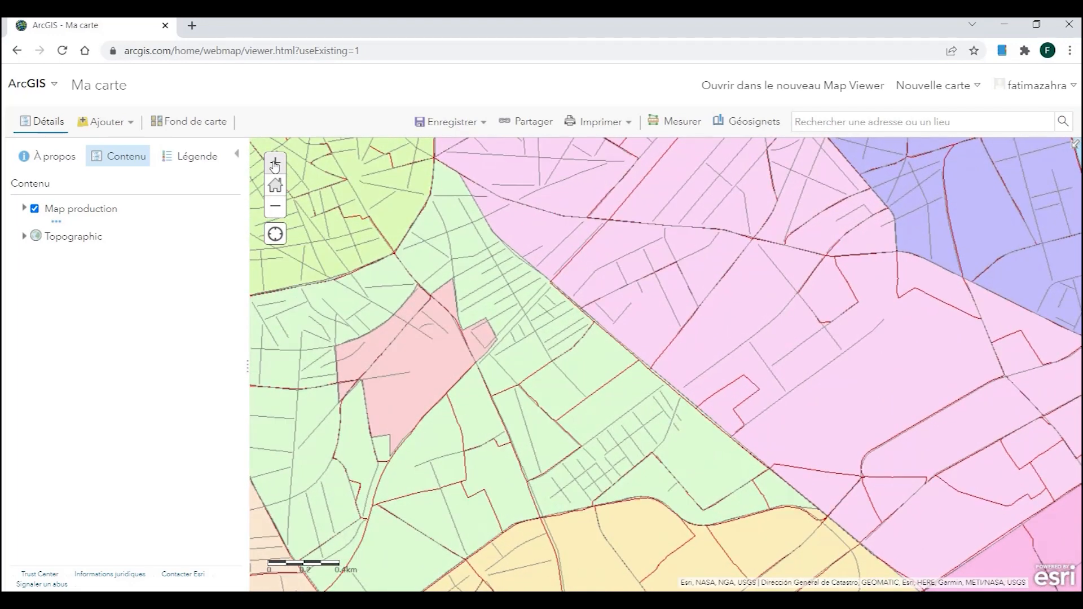
{"action": "left_click", "coordinate": [275, 164]}
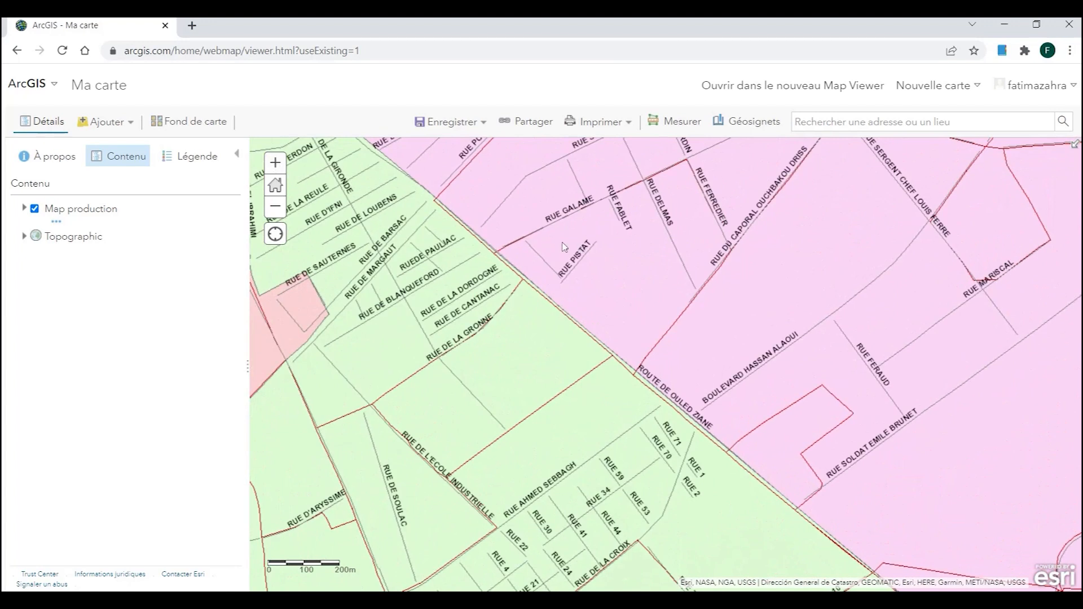
{"action": "scroll", "coordinate": [564, 247], "scroll_direction": "down", "scroll_amount": 2}
{"action": "scroll", "coordinate": [524, 275], "scroll_direction": "up", "scroll_amount": 2}
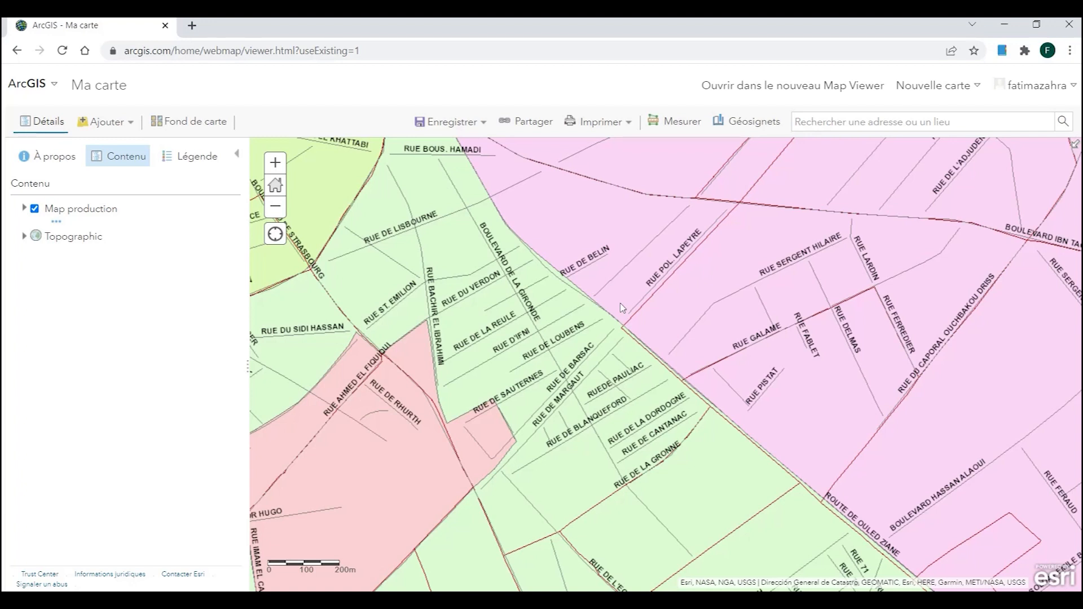
- Examine the Map production layer from street level back out to the region, comparing its display on both sides of its minimum visible scale
{"action": "left_click", "coordinate": [275, 206]}
{"action": "left_click", "coordinate": [275, 213]}
{"action": "left_click", "coordinate": [276, 213]}
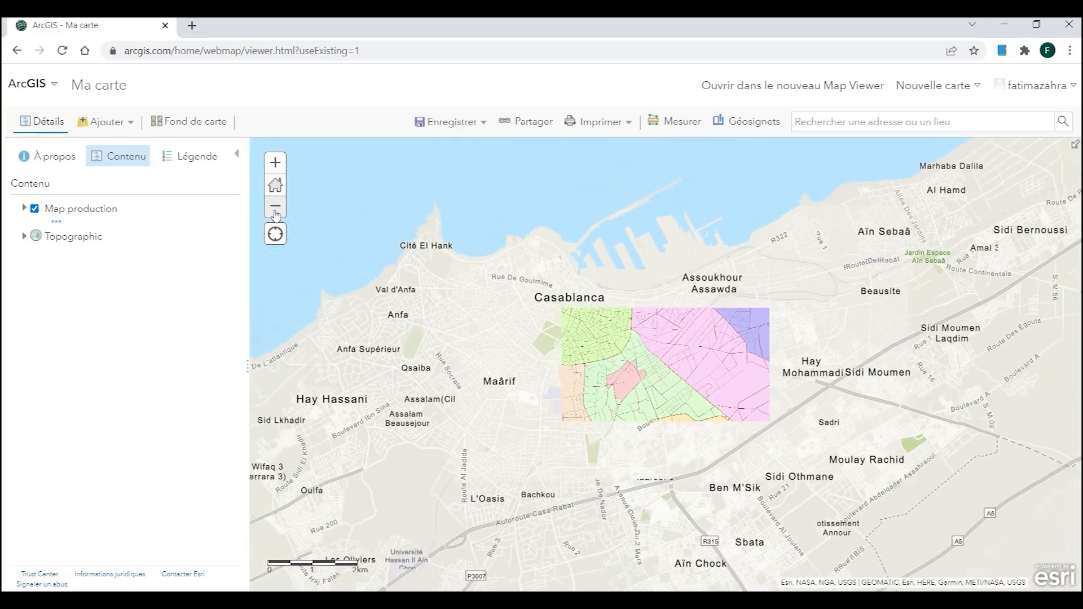
{"action": "left_click", "coordinate": [275, 213]}
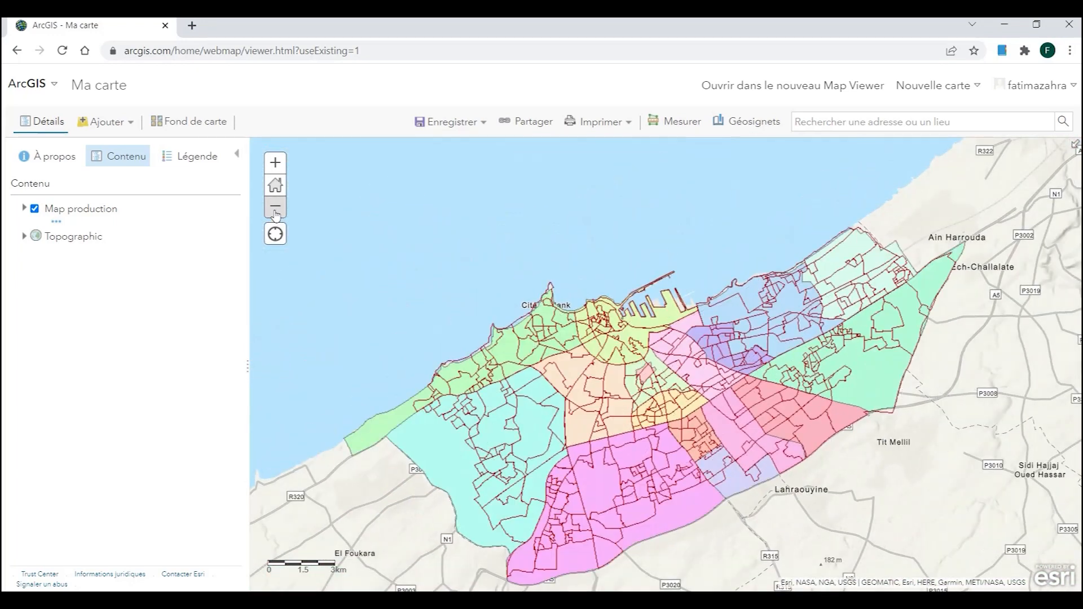
{"action": "left_click", "coordinate": [275, 213]}
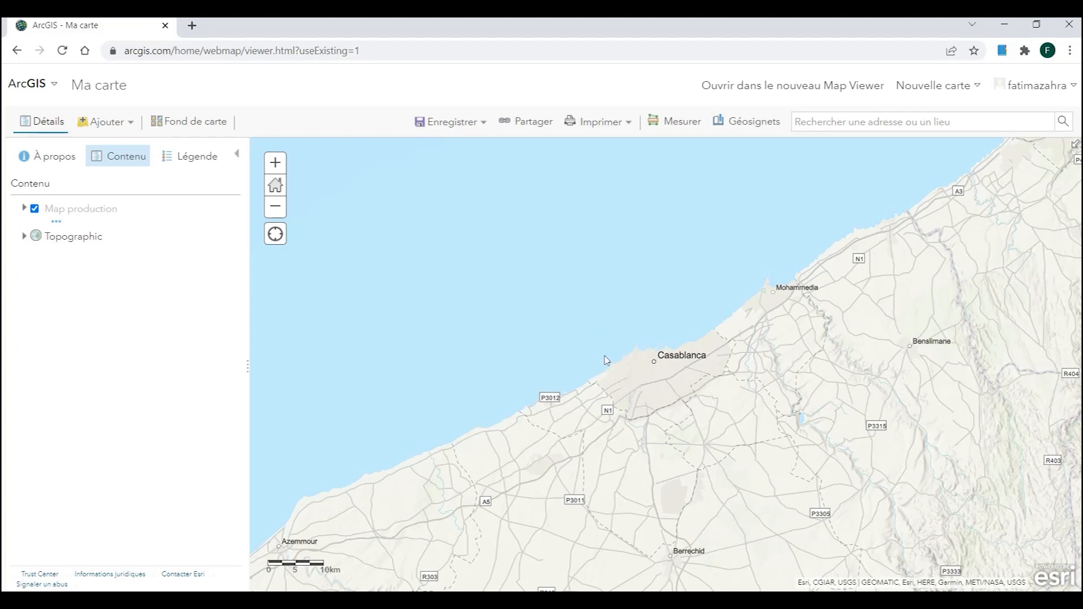
{"action": "left_click", "coordinate": [278, 164]}
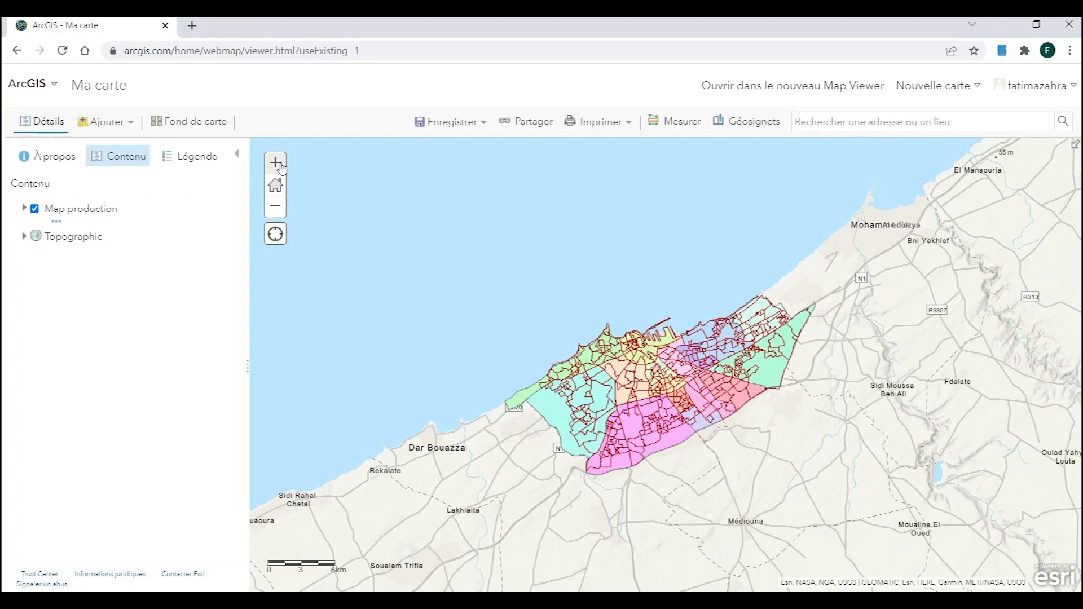
{"action": "left_click", "coordinate": [277, 164]}
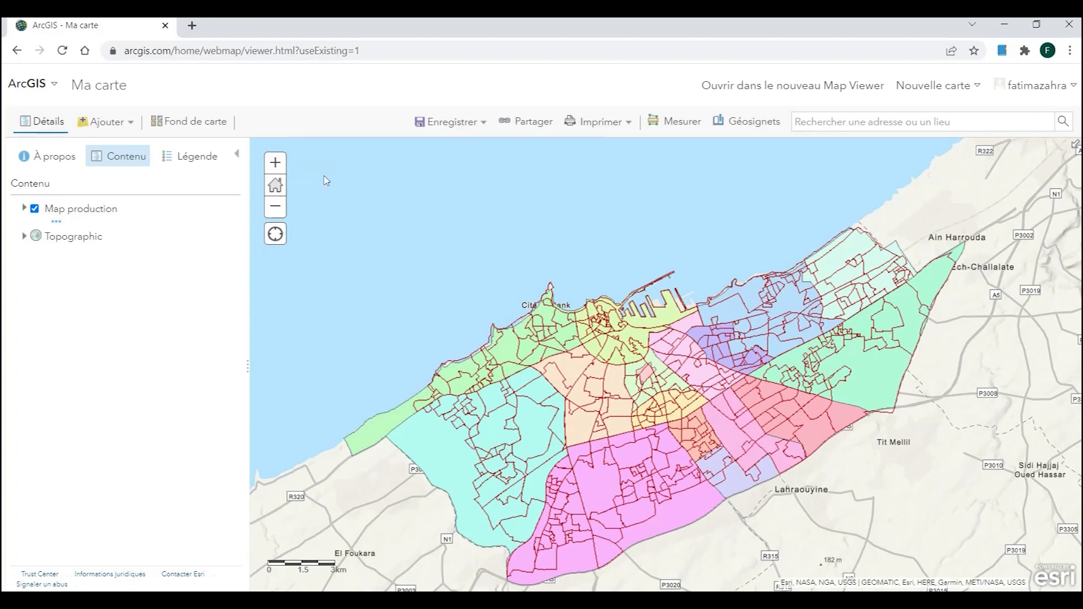
{"action": "left_click", "coordinate": [275, 206]}
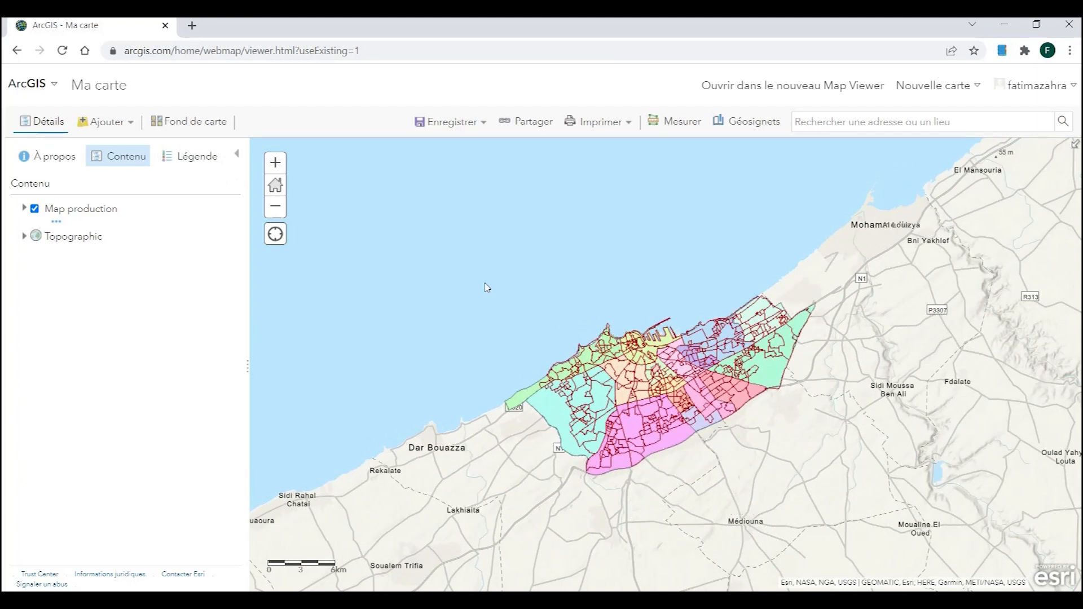
- Examine how the roads and street names switch on and off between the whole-city view and close-up street level
{"action": "left_click", "coordinate": [276, 164]}
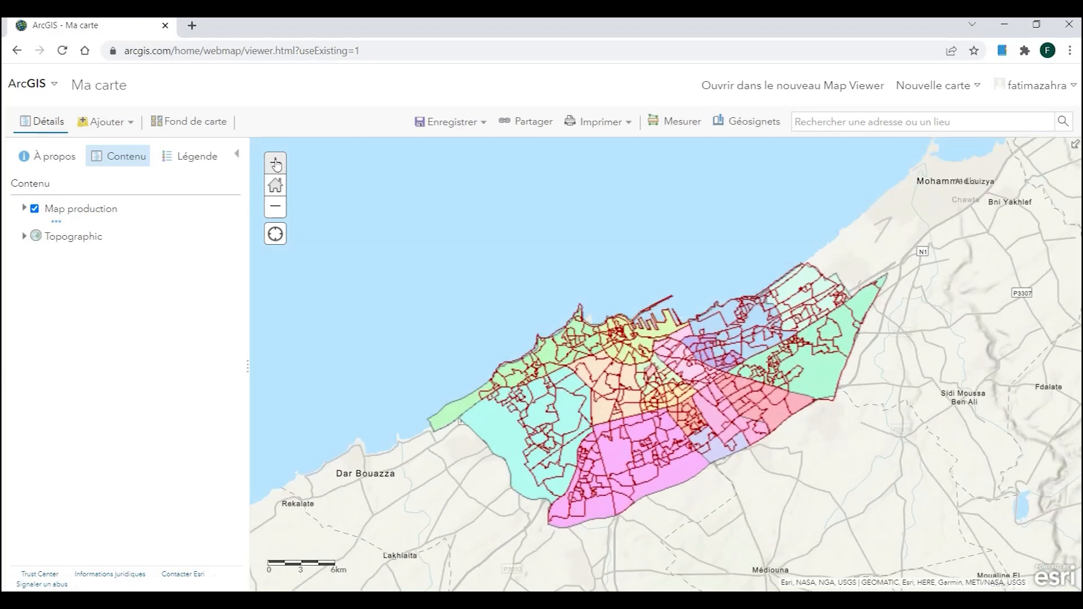
{"action": "left_click", "coordinate": [276, 164]}
{"action": "left_click", "coordinate": [276, 164]}
{"action": "left_click", "coordinate": [276, 163]}
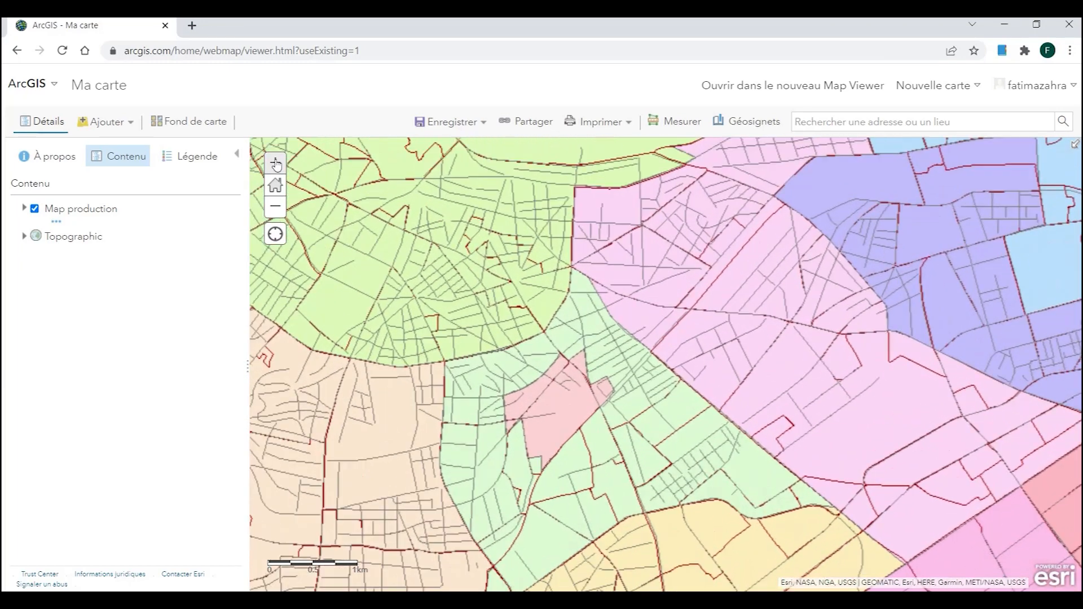
{"action": "left_click", "coordinate": [276, 163]}
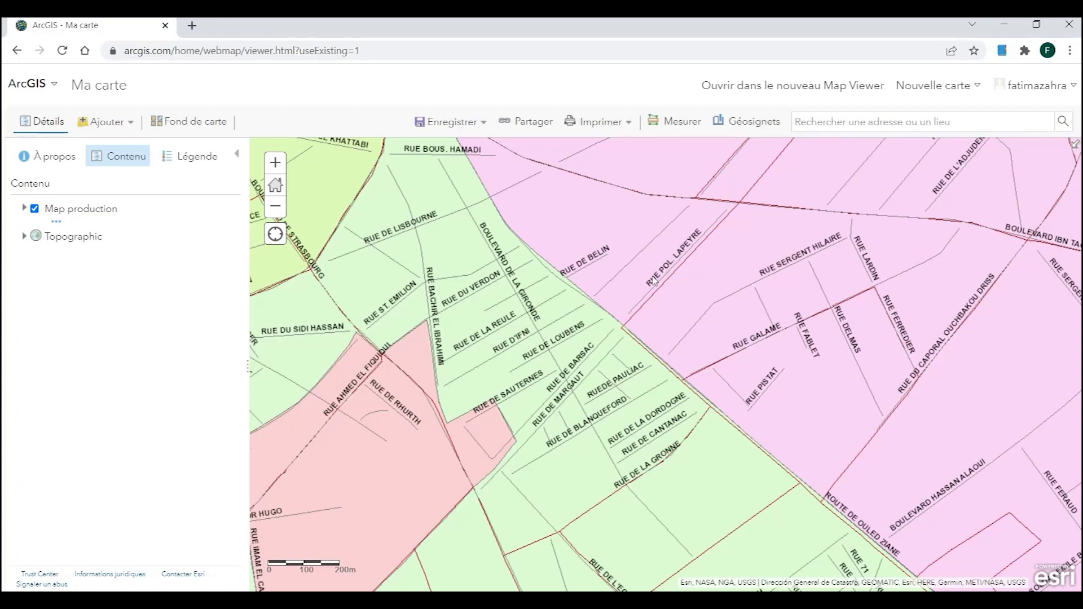
{"action": "scroll", "coordinate": [592, 324], "scroll_direction": "up", "scroll_amount": 2}
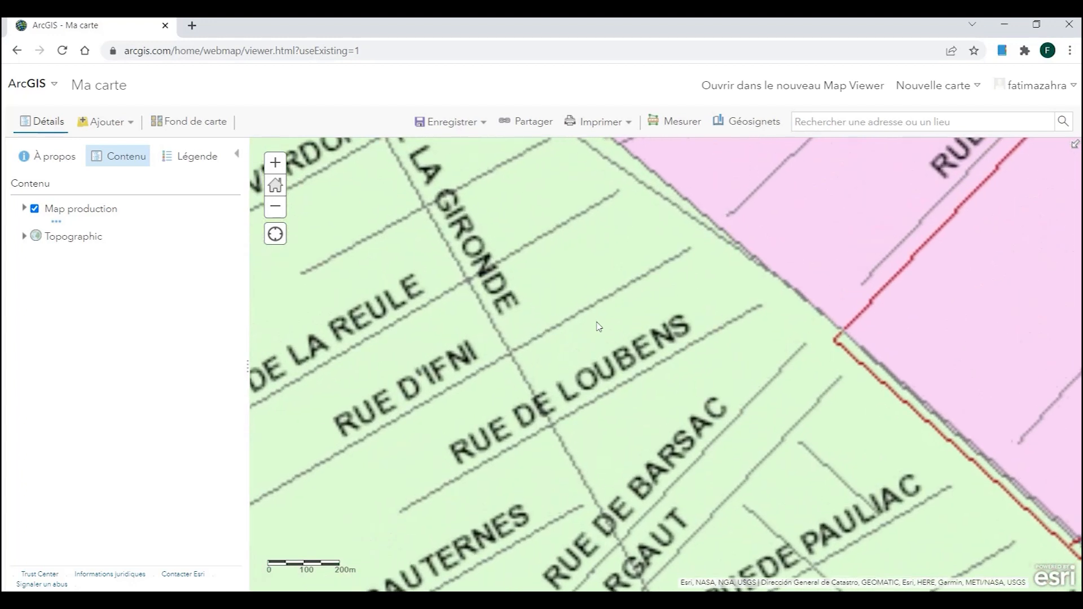
{"action": "scroll", "coordinate": [677, 344], "scroll_direction": "down", "scroll_amount": 5}
{"action": "scroll", "coordinate": [679, 344], "scroll_direction": "down", "scroll_amount": 8}
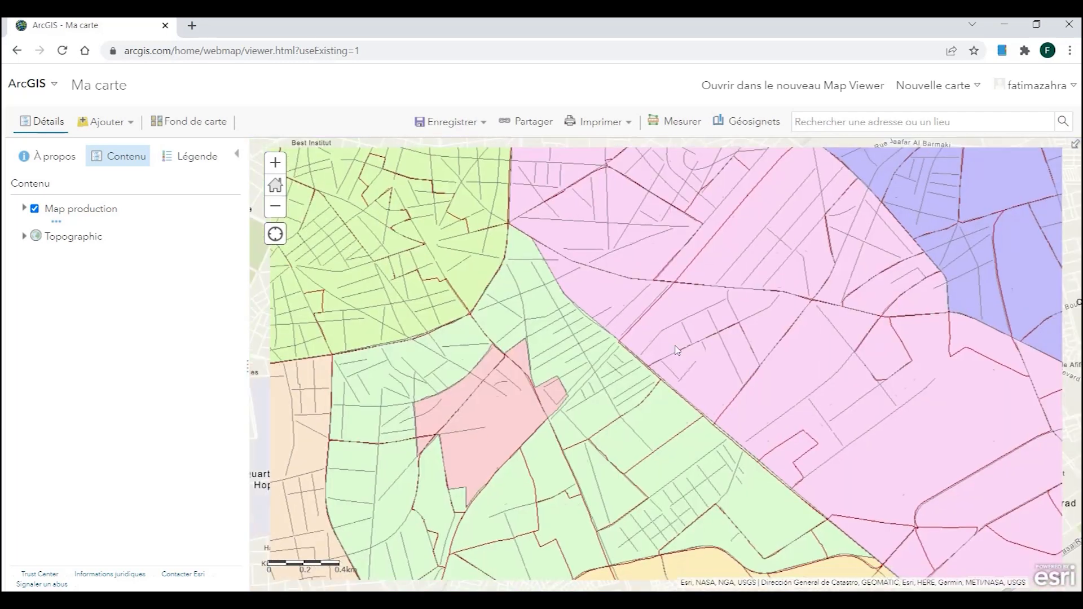
{"action": "scroll", "coordinate": [677, 349], "scroll_direction": "up", "scroll_amount": 2}
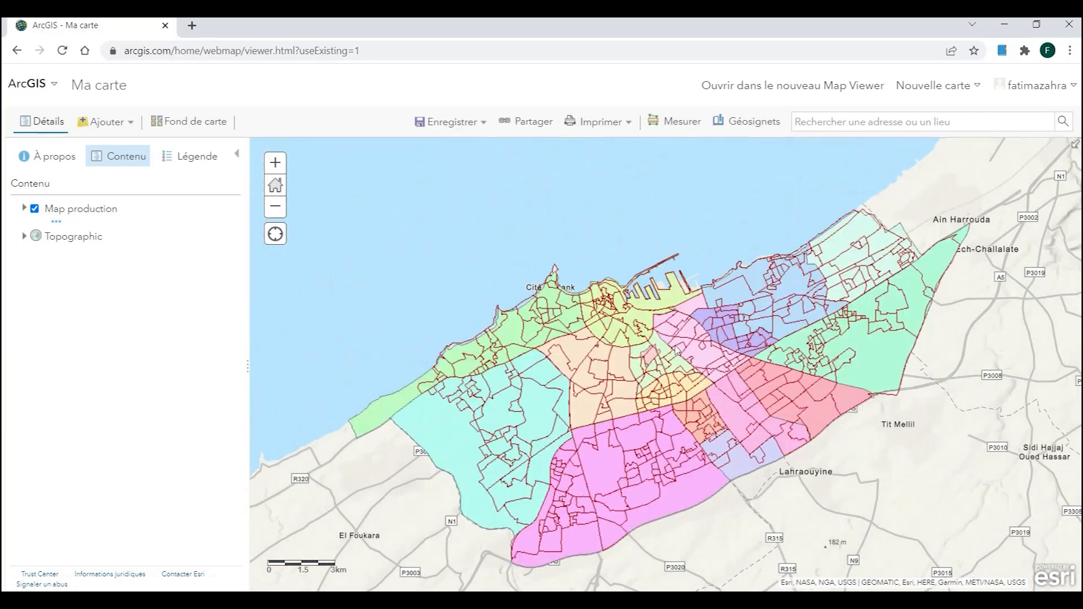